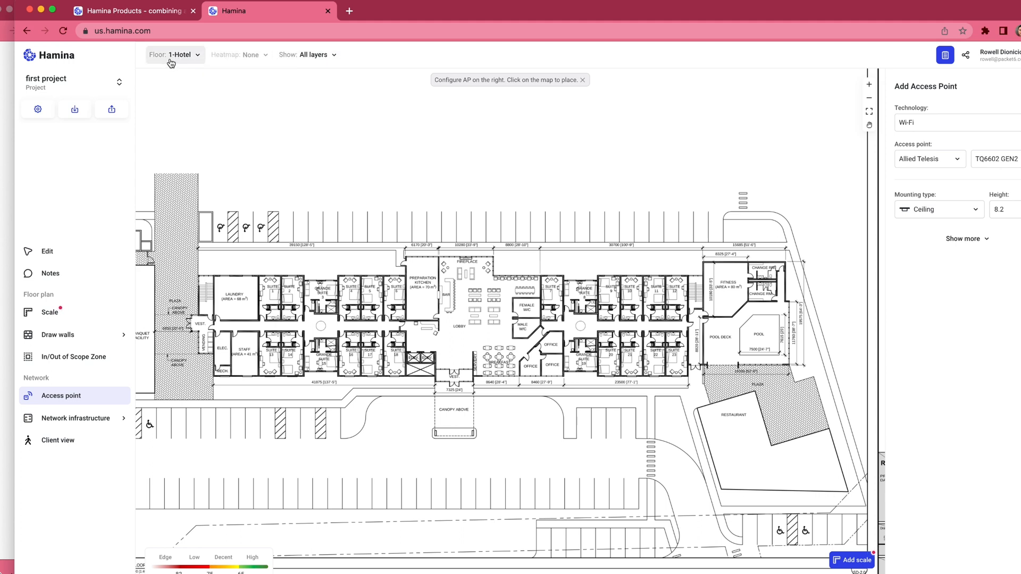
click(329, 59)
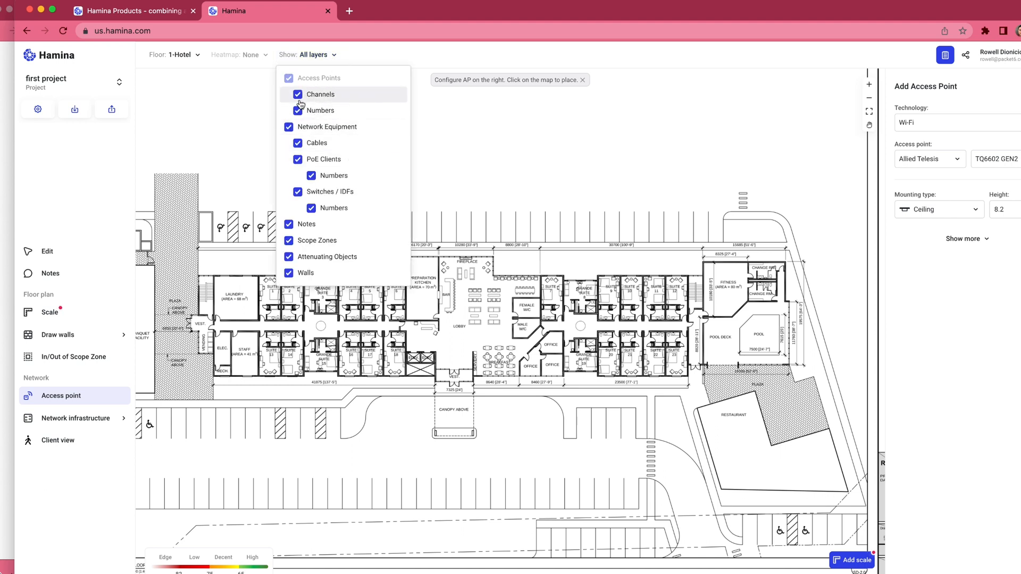
click(301, 57)
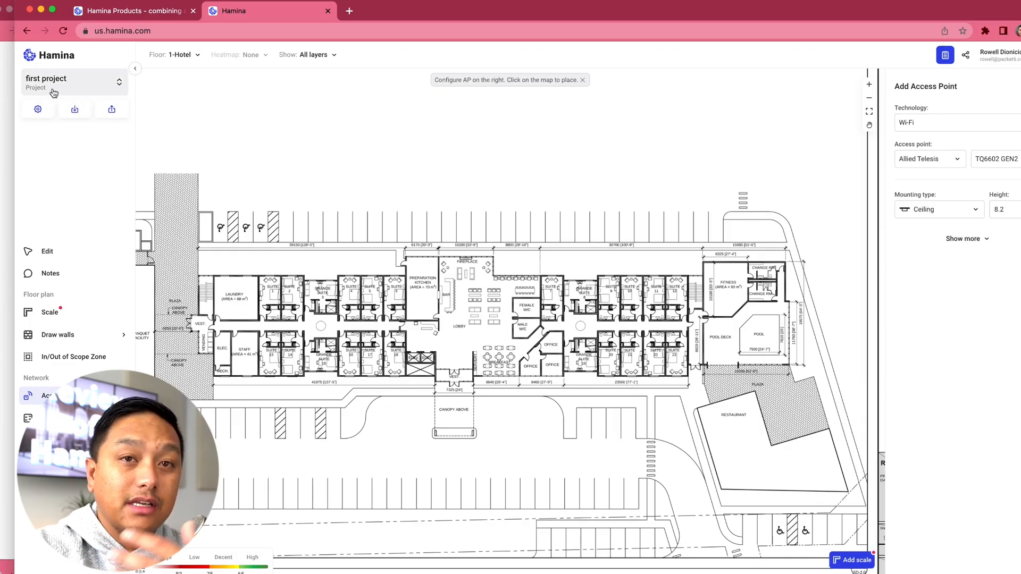
Step: Create a new project named "Office Test" with country United States and environment Office (Open)
click(95, 92)
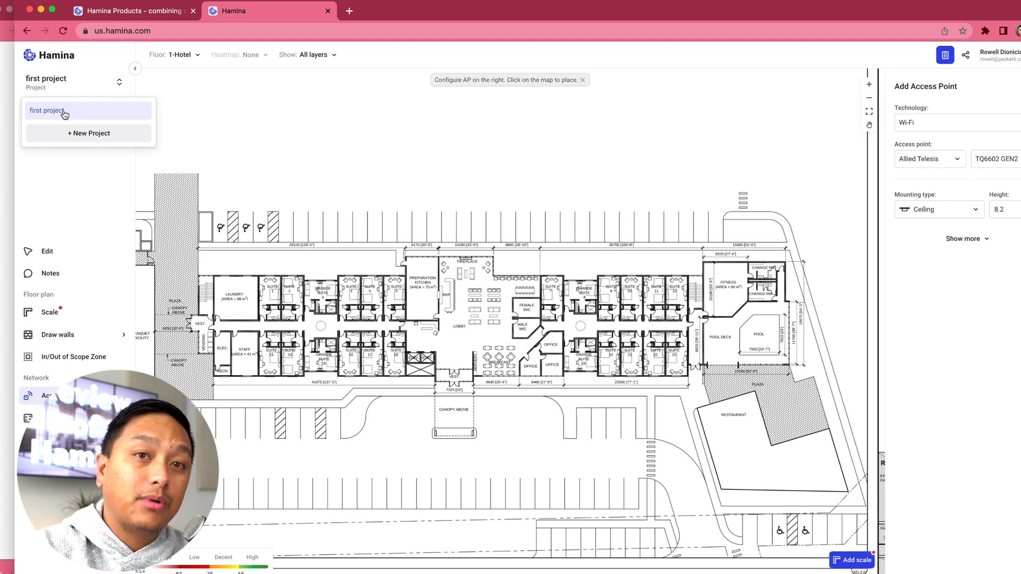
click(83, 135)
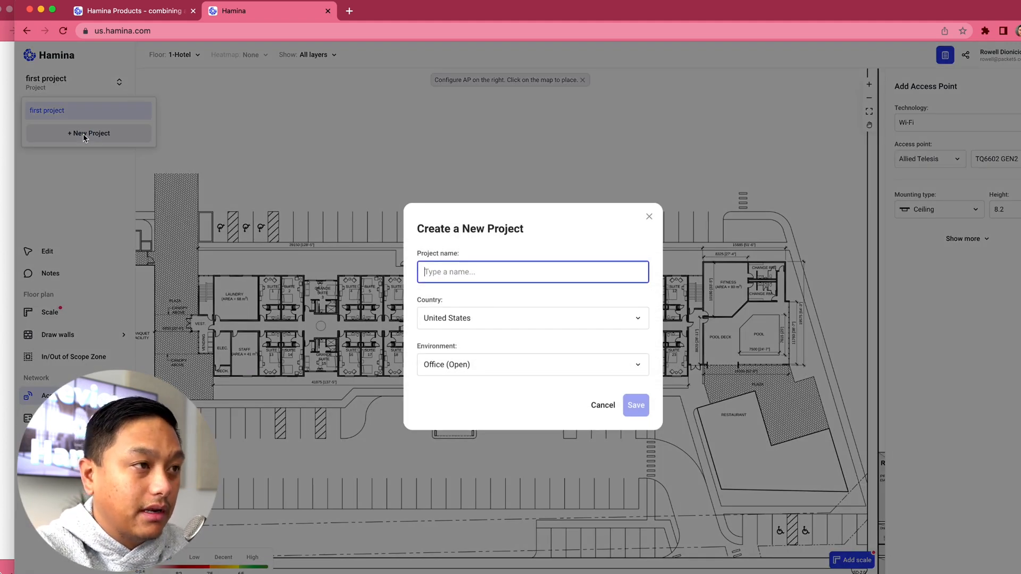
text(Office Test)
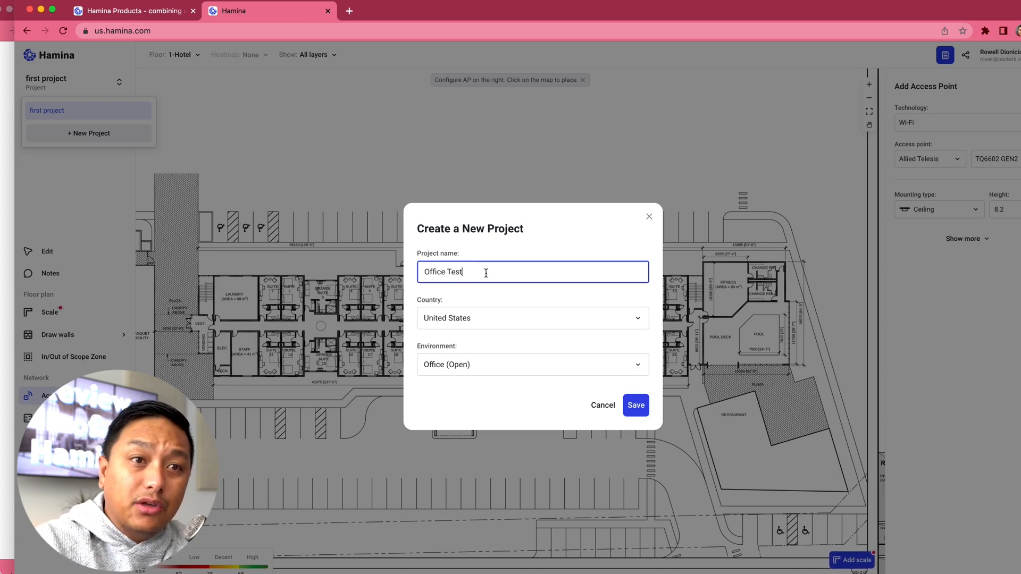
click(545, 367)
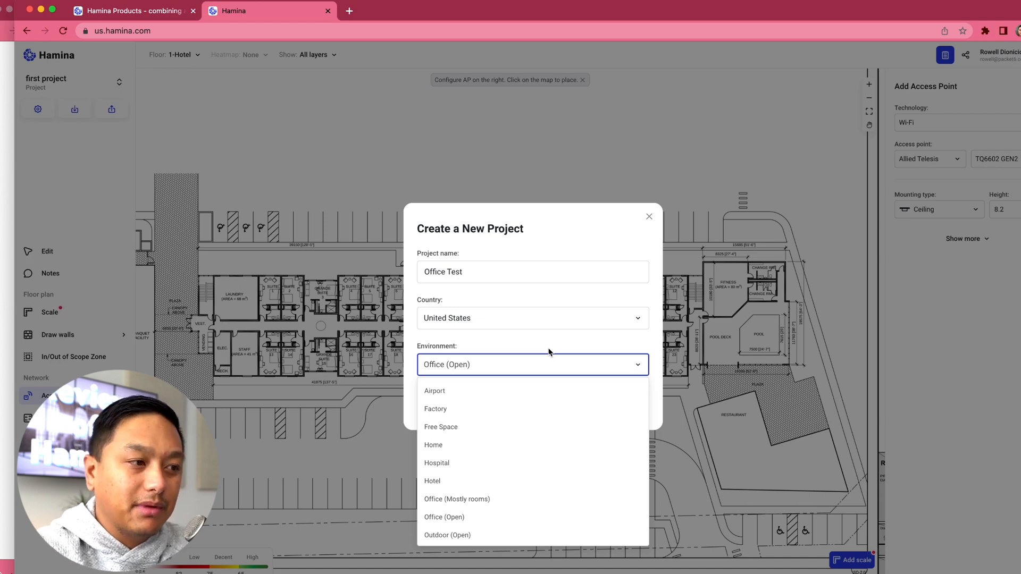
click(560, 343)
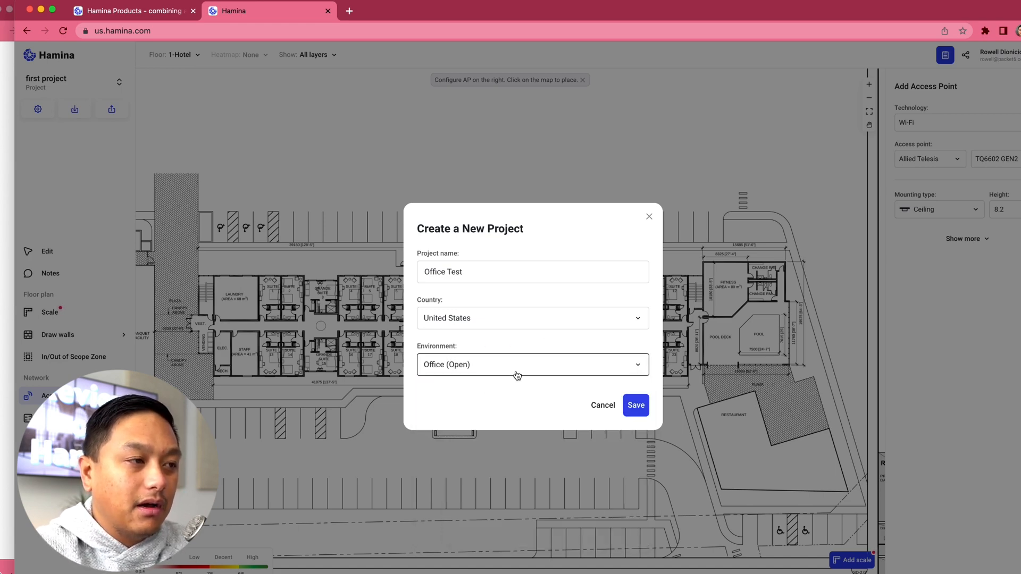
click(636, 406)
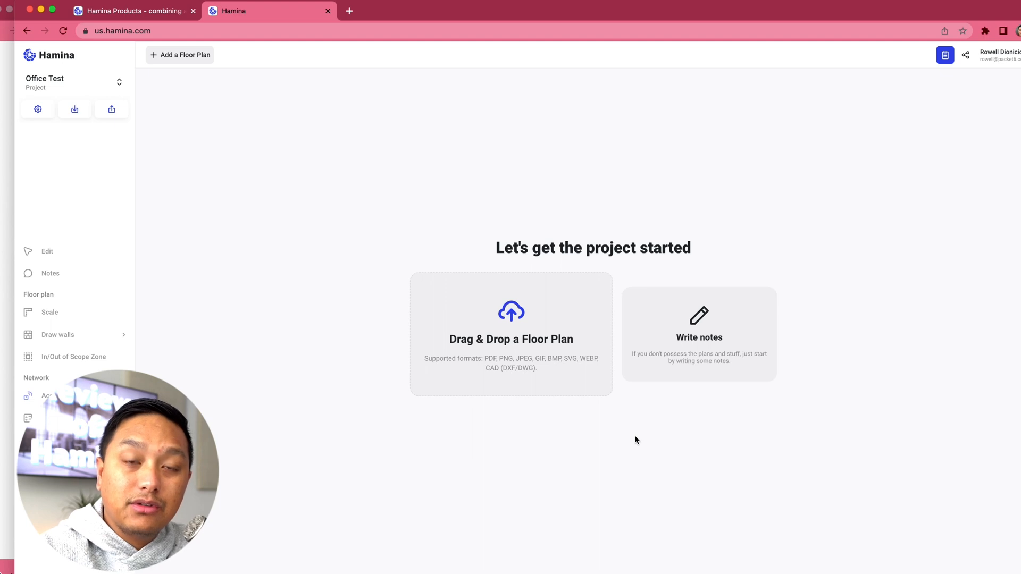
Step: Save a project note titled "Initial" with the text "This is for a brand new office being built" and close it
click(703, 338)
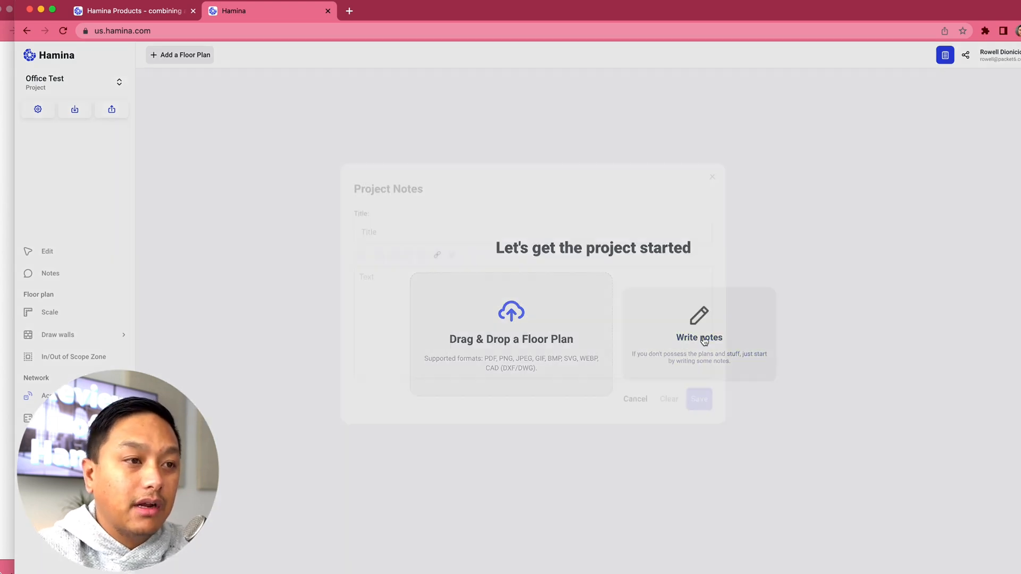
click(443, 253)
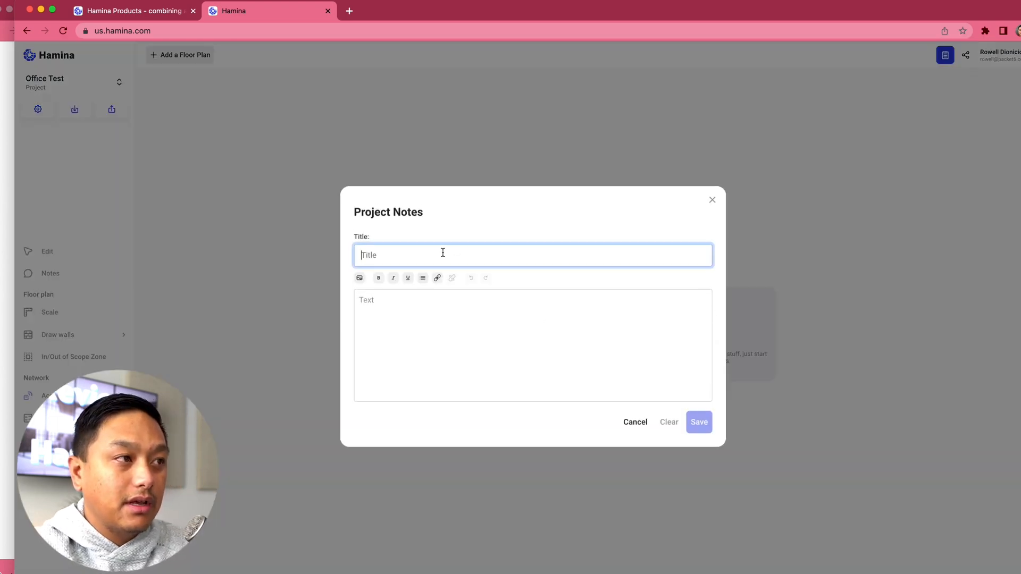
text(Initiali)
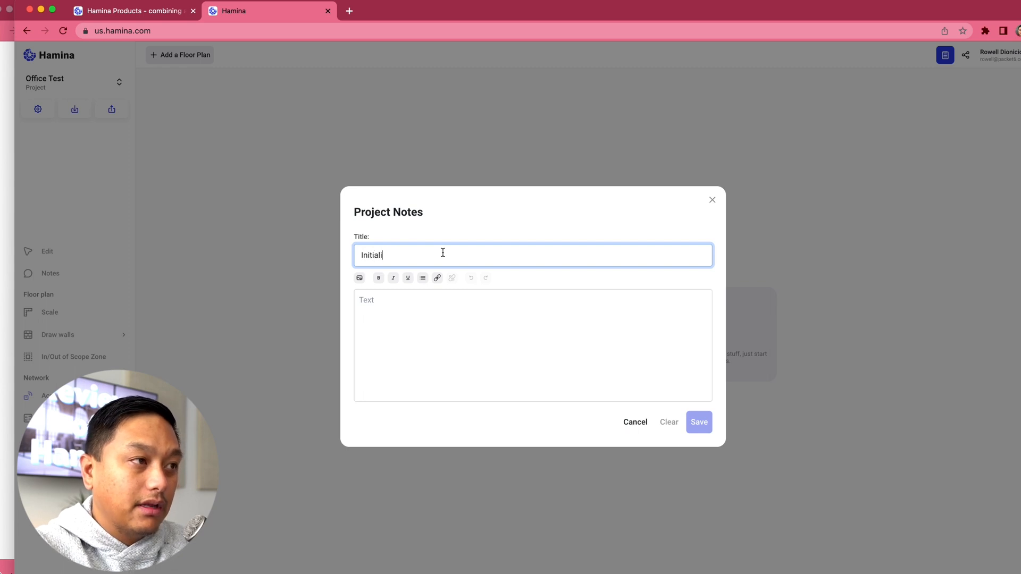
key(BackSpace)
key(Tab)
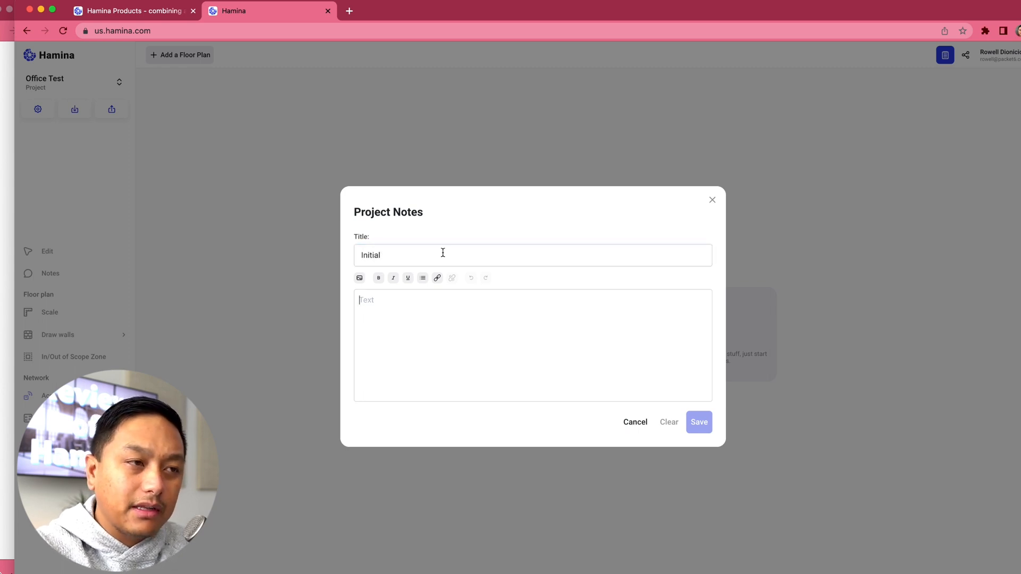
text(This is for a bra)
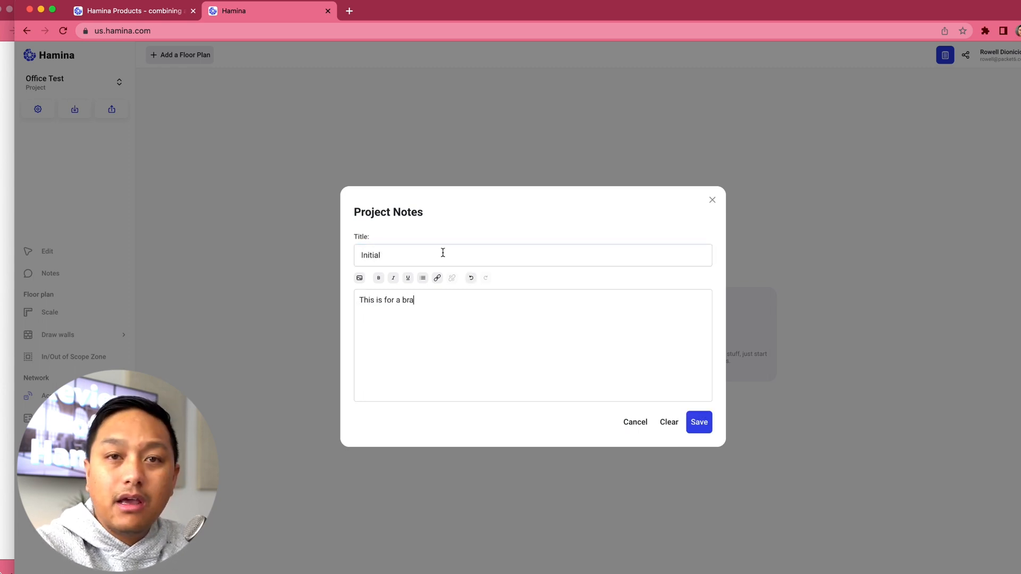
text(nd new offic)
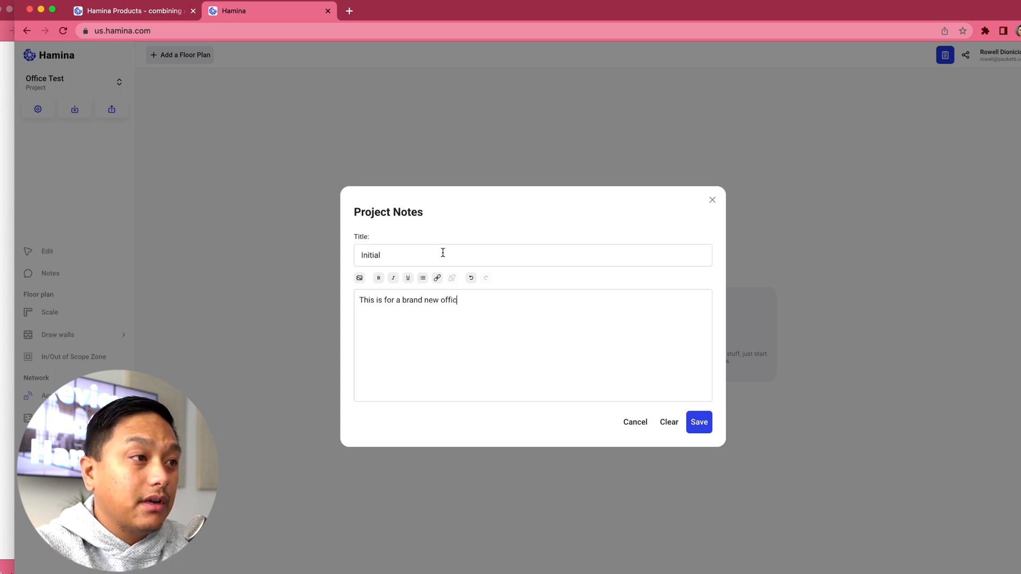
text(e being built)
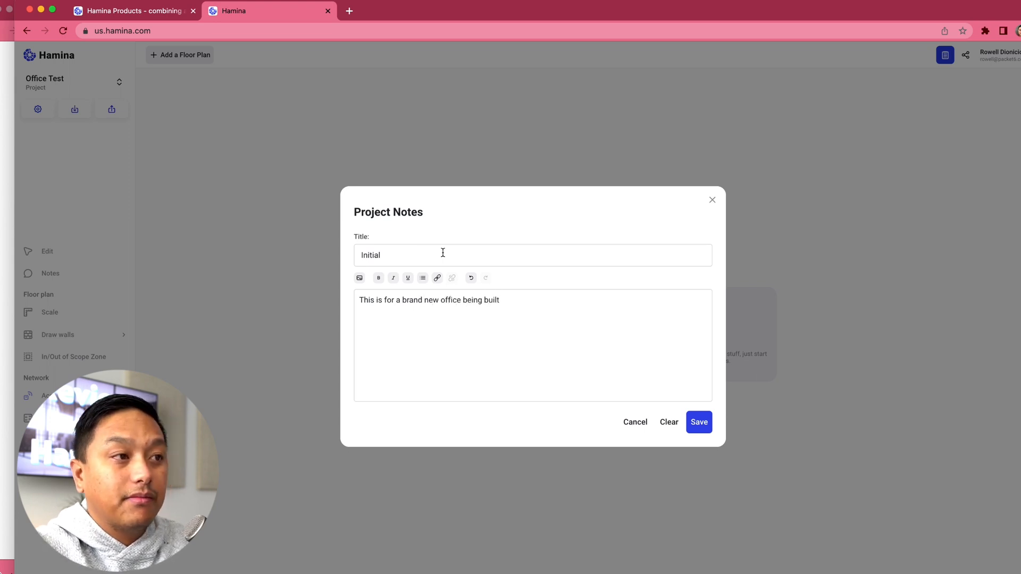
click(700, 420)
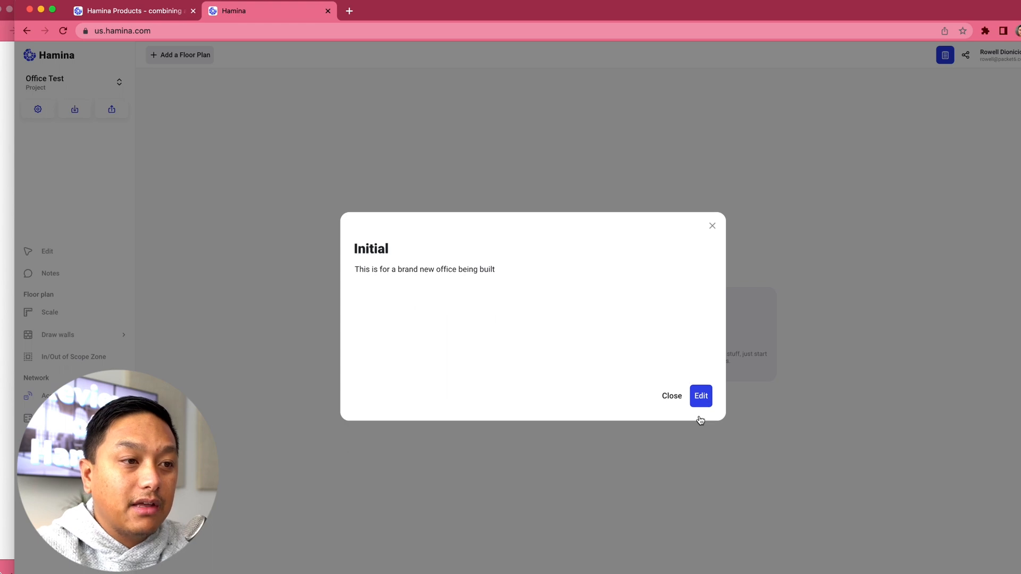
click(672, 396)
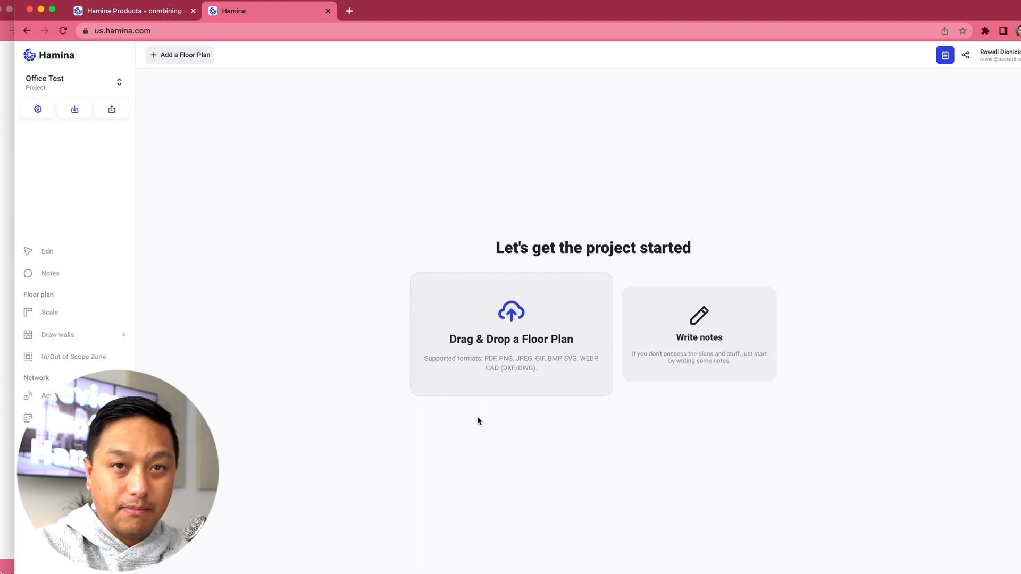
Step: Upload University.pdf from the Hamina Deep Dive folder as the project's floor plan
click(501, 351)
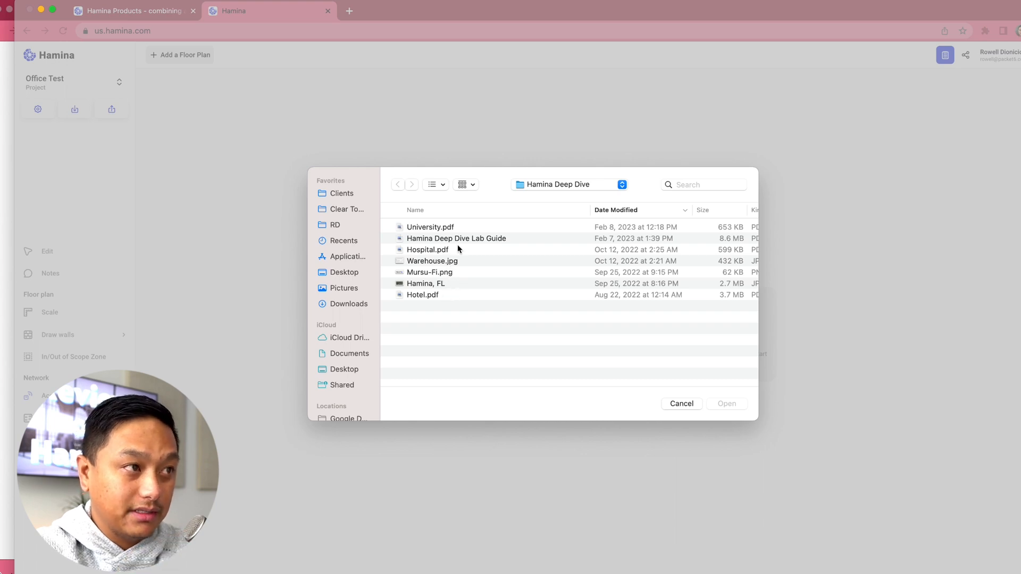
double_click(434, 228)
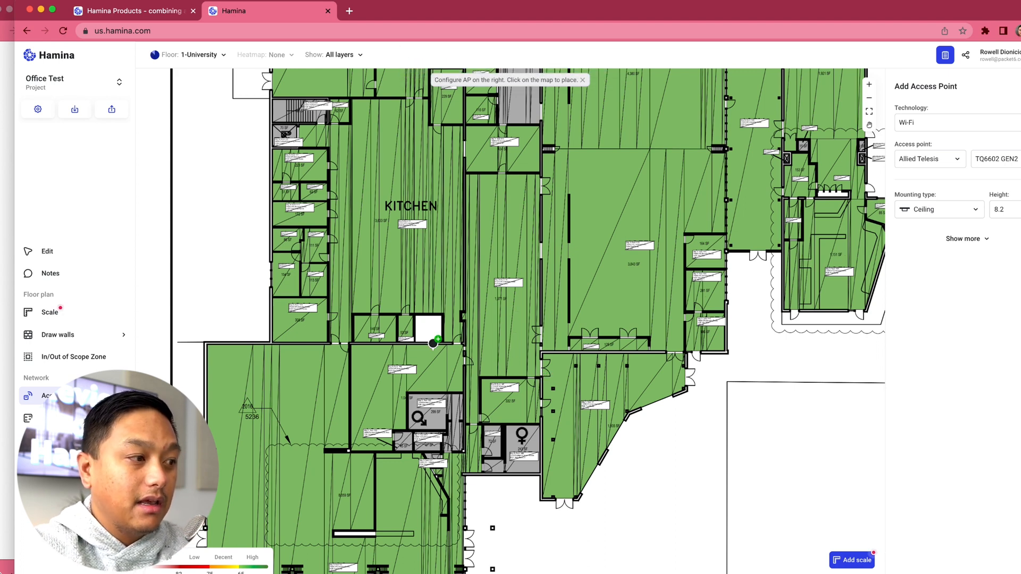
scroll(407, 375, down, 3)
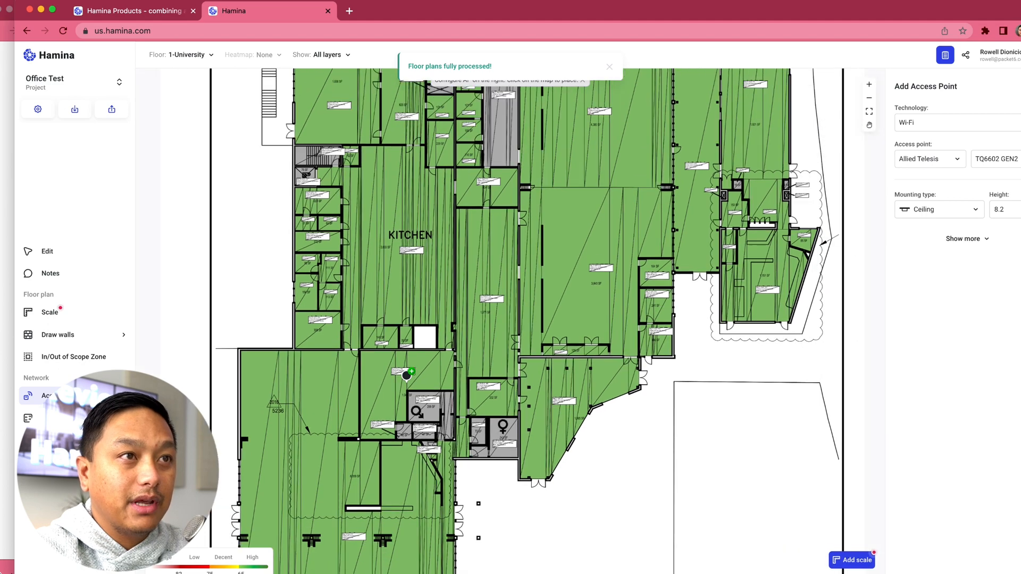
scroll(407, 375, down, 3)
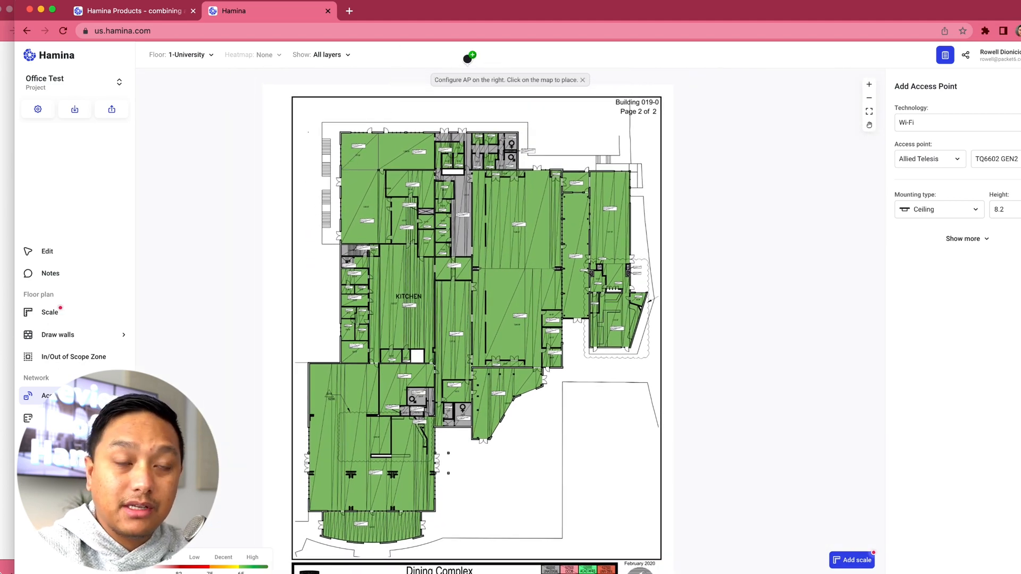
click(198, 54)
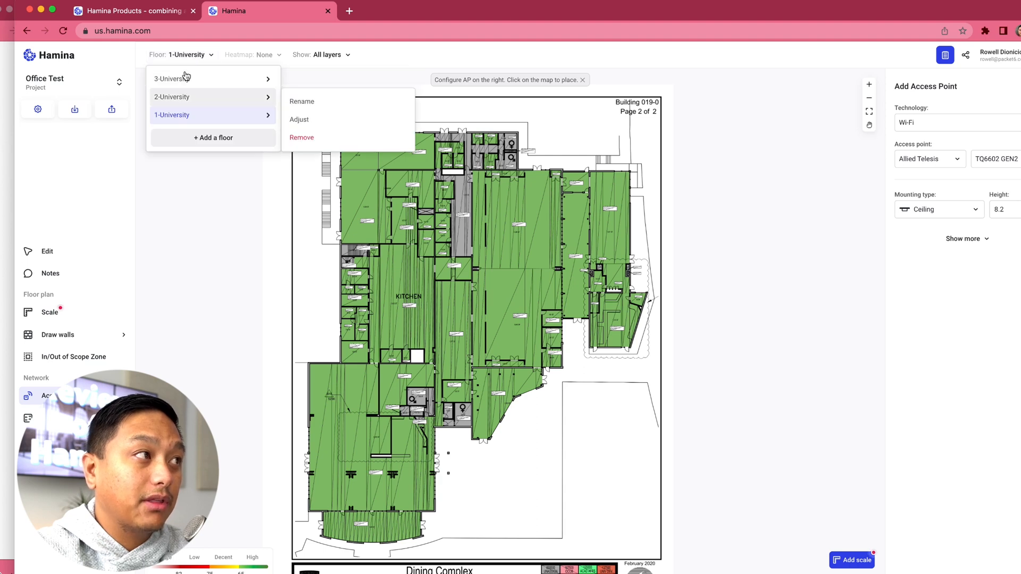
mouse_move(187, 84)
click(213, 224)
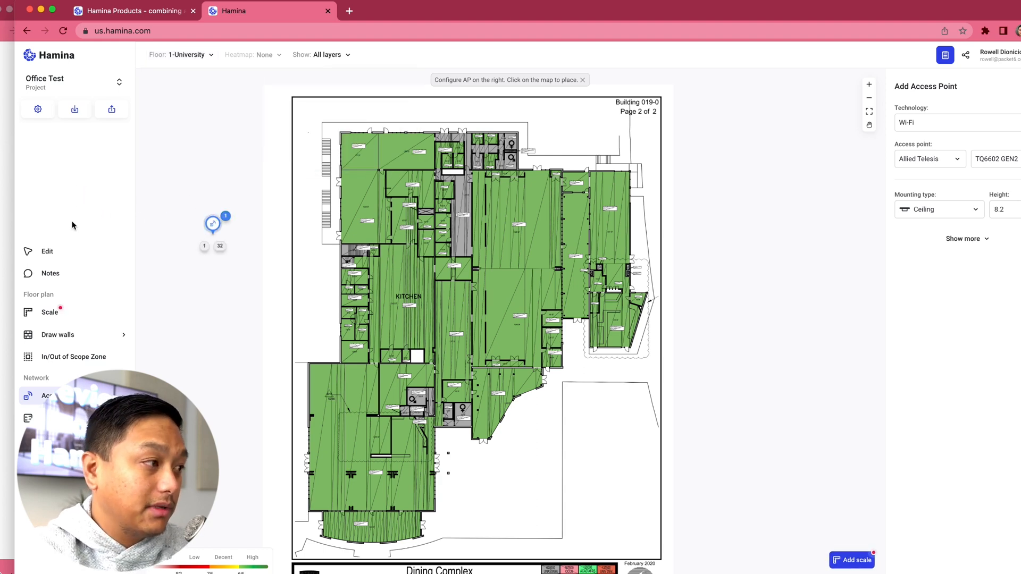
click(40, 252)
click(213, 224)
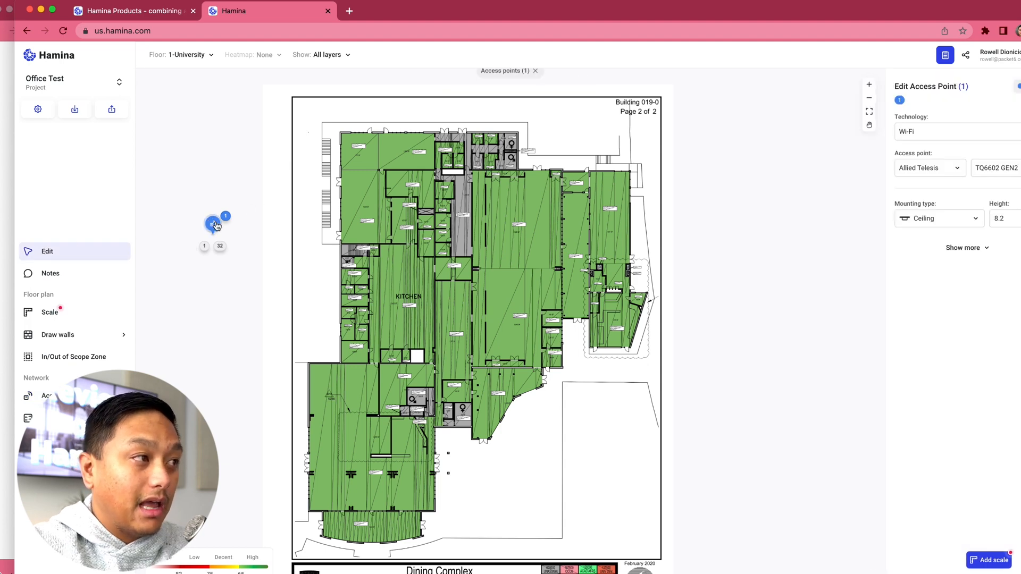
key(Delete)
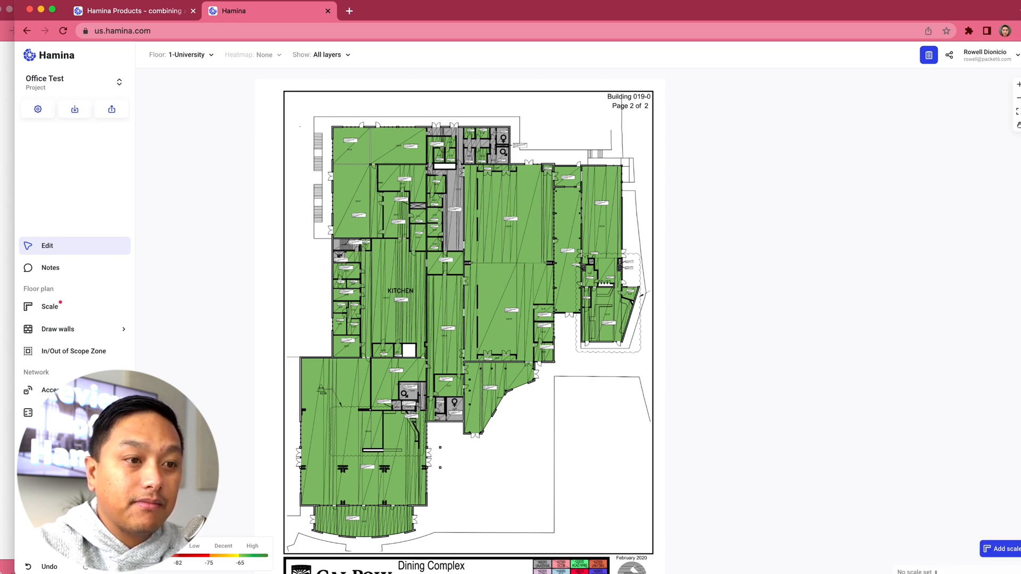
drag(935, 573, 936, 573)
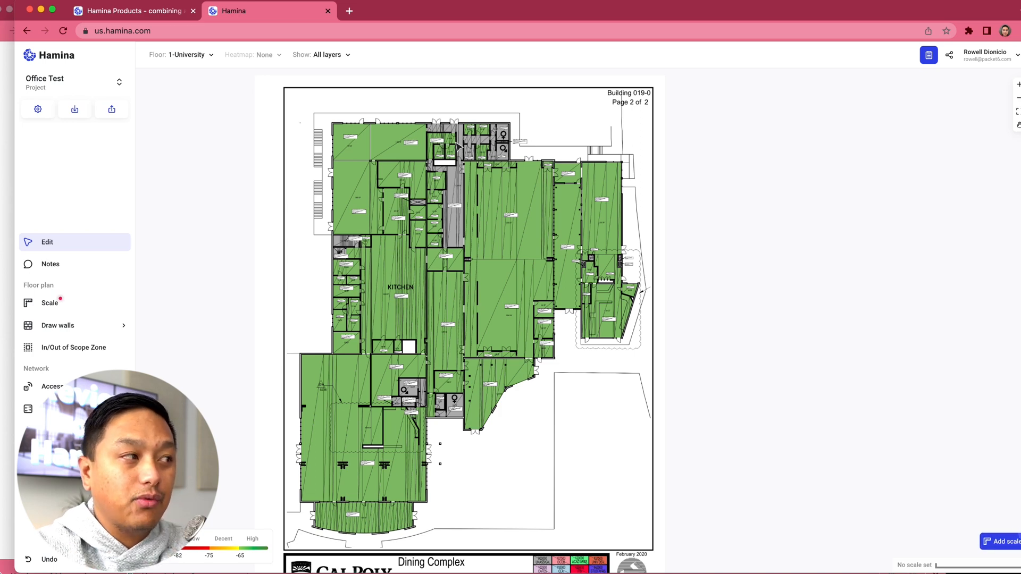
Step: Scale the 1-University floor plan with a line along the outer left wall of the building's lower-left wing, entering its length in feet
click(62, 304)
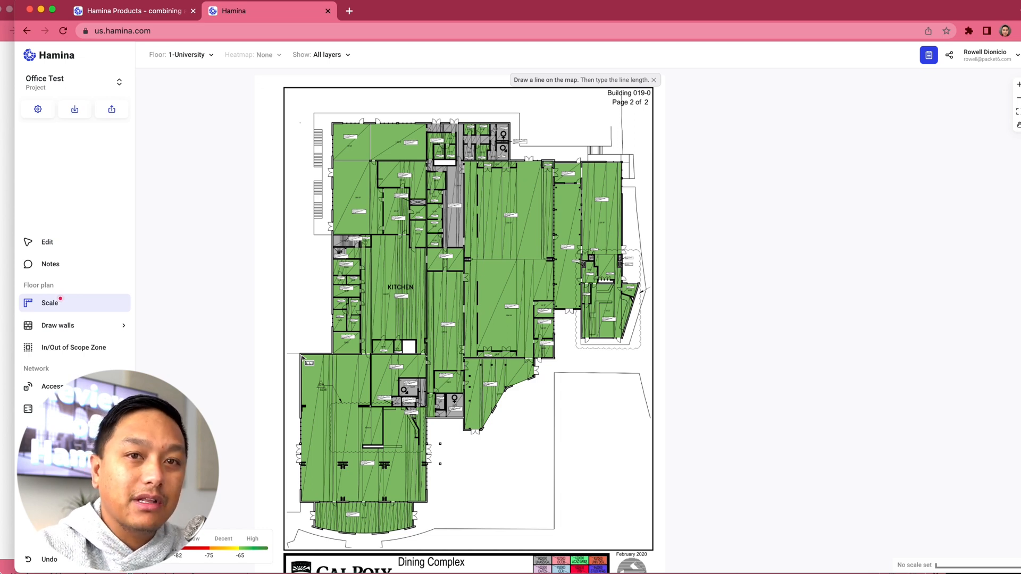
drag(302, 357, 303, 505)
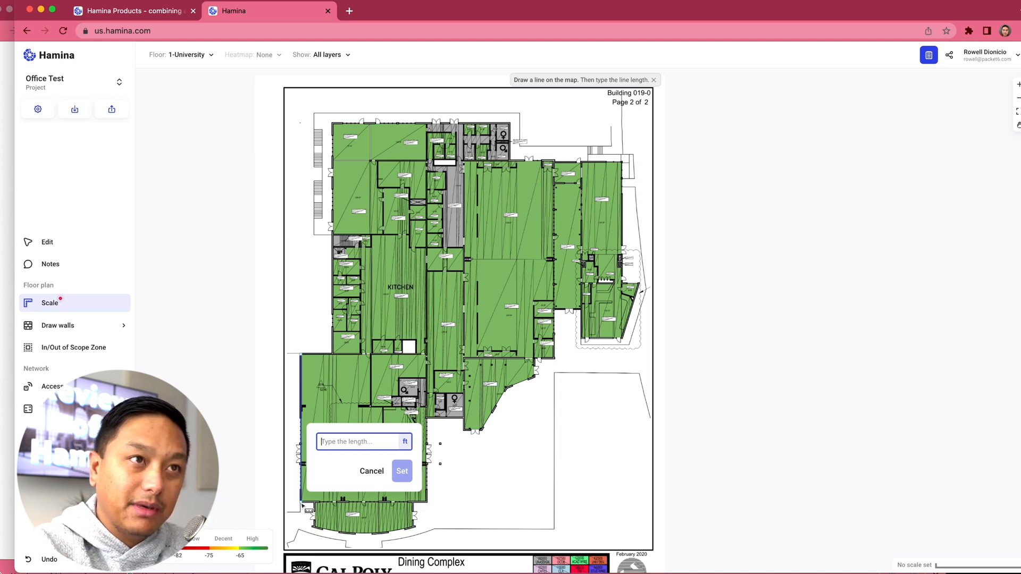
text(20)
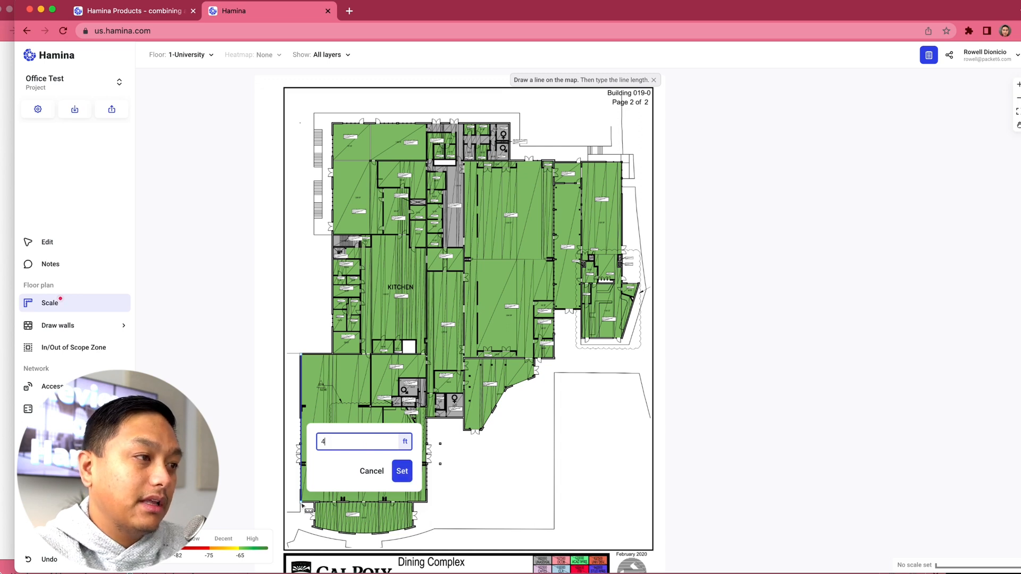
key(Return)
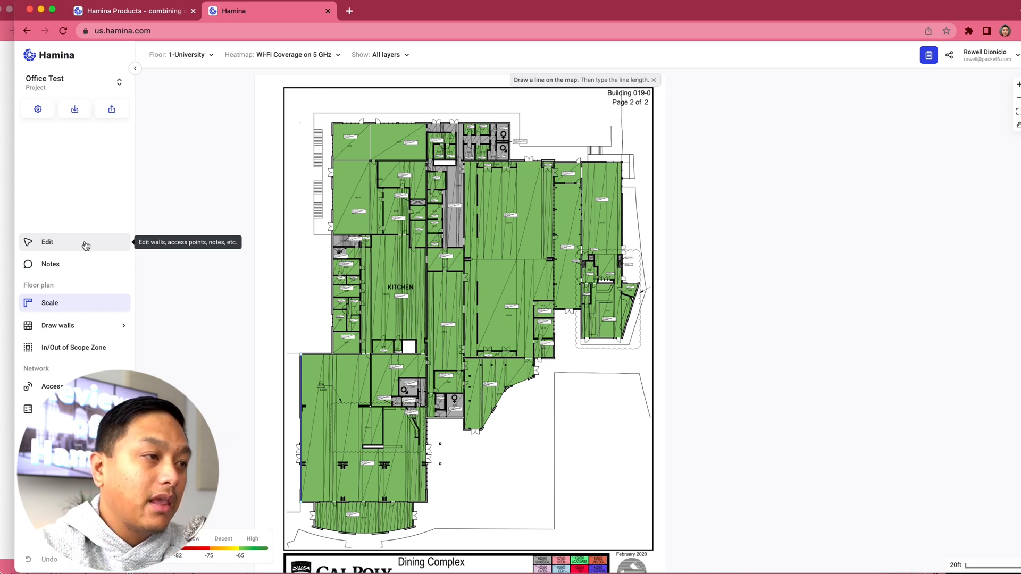
Step: Adjust the 1-University floor plan image by removing its light green fill colour, keeping opacity at 100
click(196, 62)
click(261, 116)
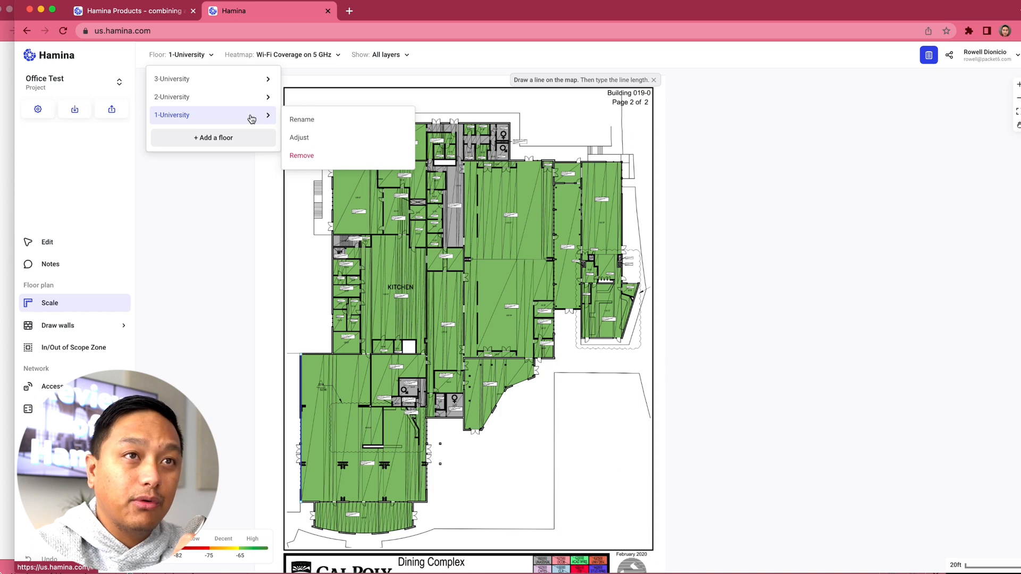
click(315, 139)
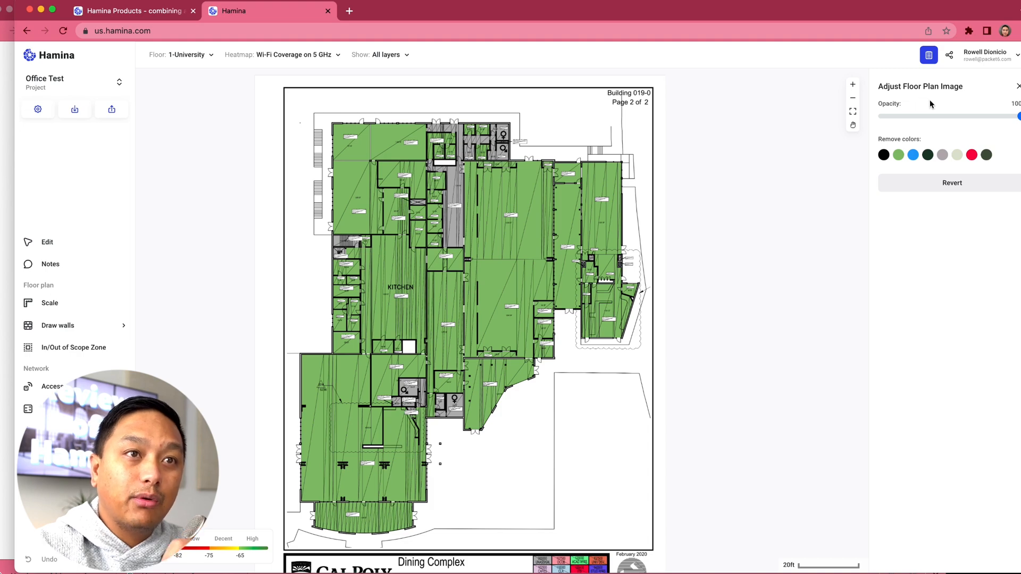
mouse_move(1018, 117)
mouse_down()
mouse_move(869, 118)
mouse_move(1018, 117)
mouse_up()
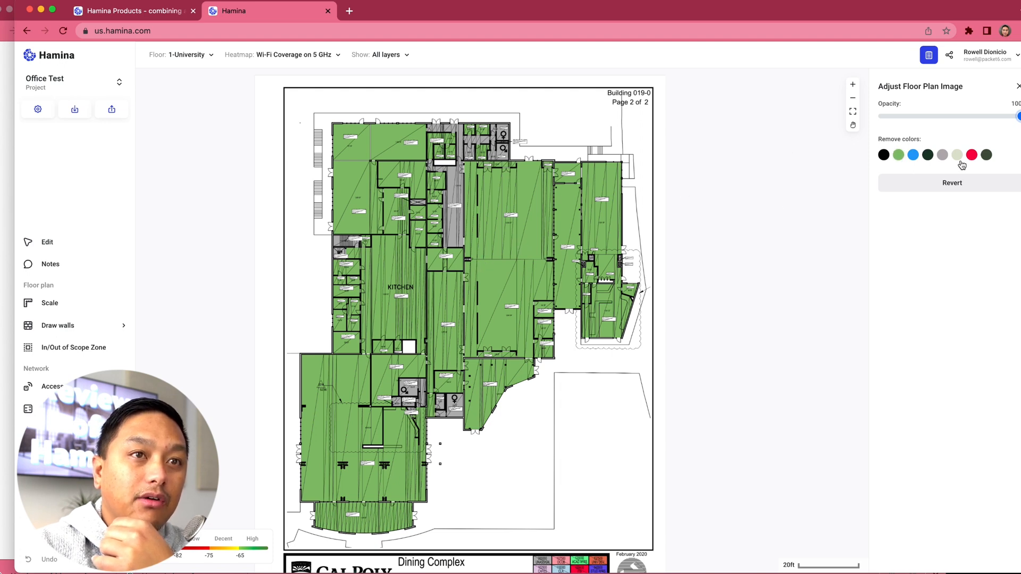
click(897, 155)
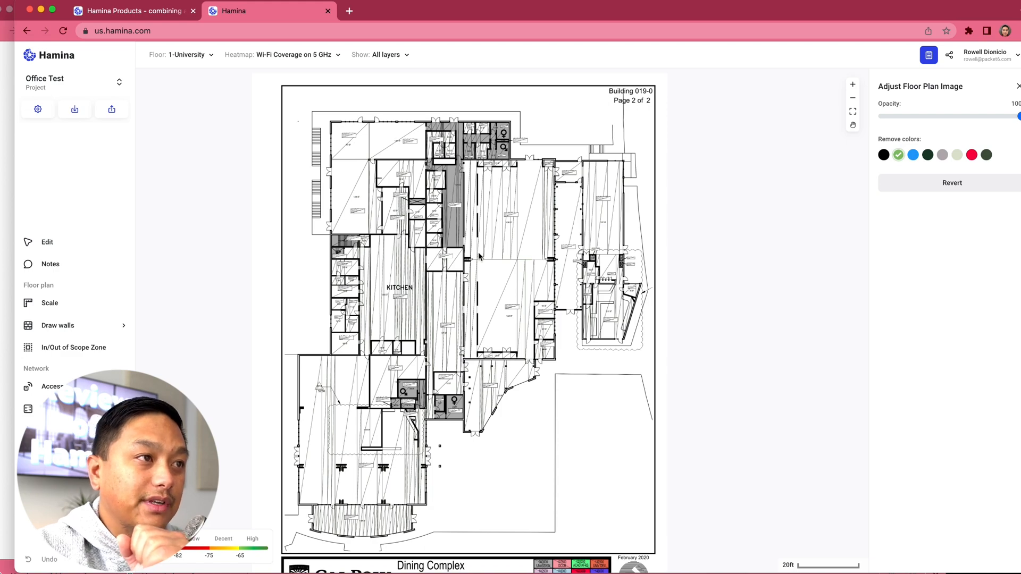
scroll(504, 216, up, 5)
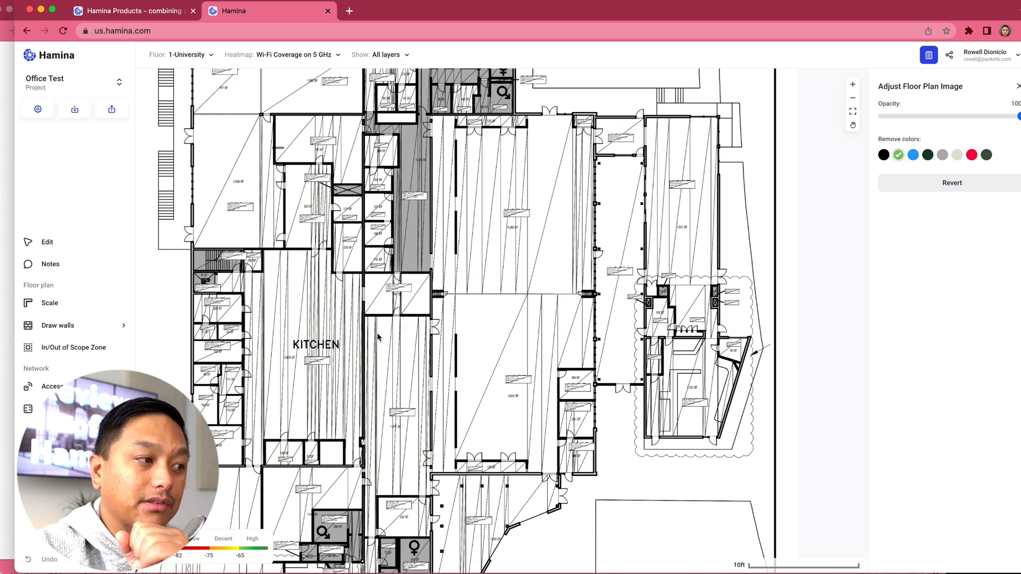
Step: Start a scope zone at the building's upper-left corner and trace its left exterior wall down to the lower-left wing's outer corner
scroll(372, 359, down, 4)
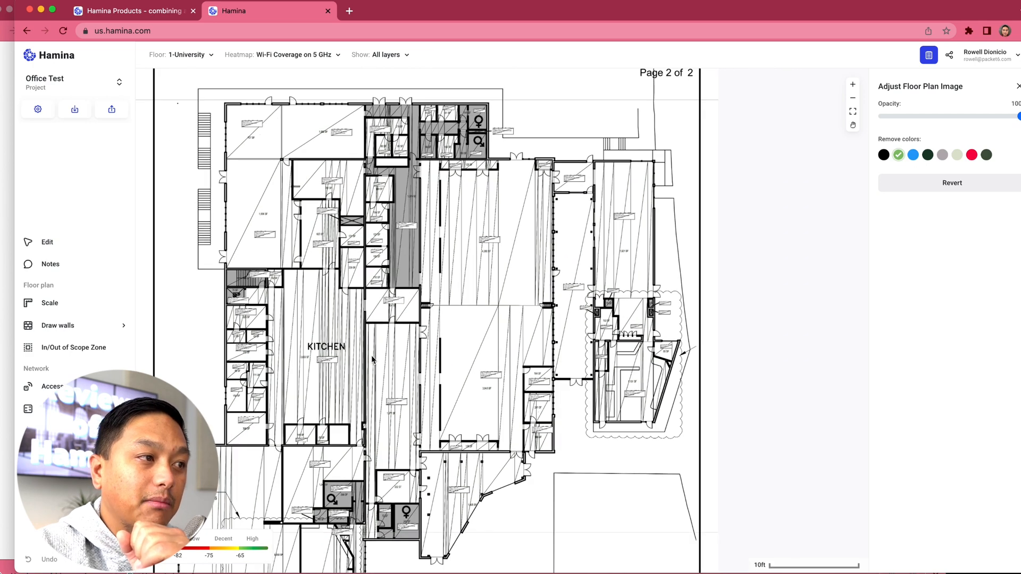
scroll(371, 355, down, 2)
scroll(371, 355, left, 2)
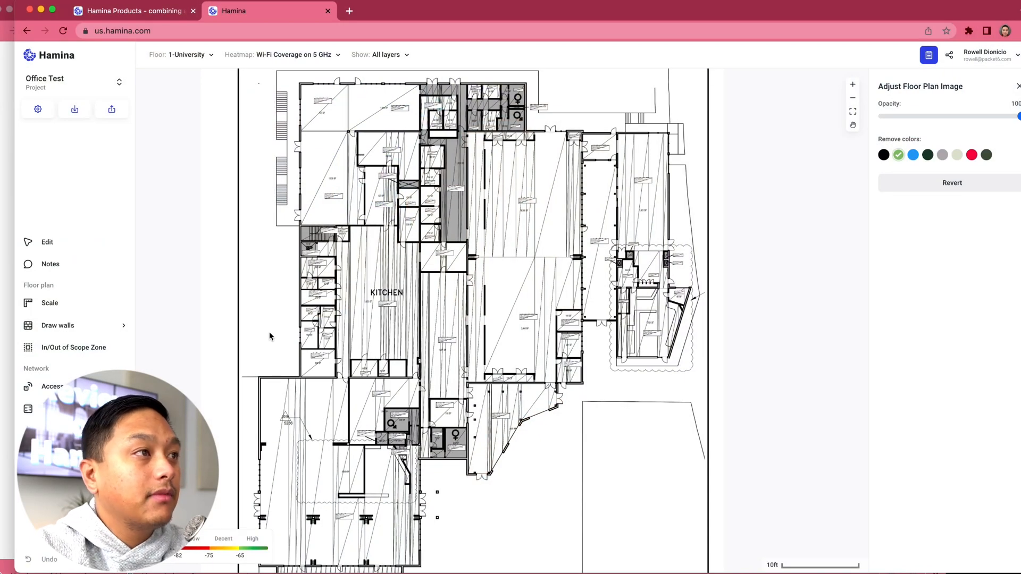
scroll(270, 336, left, 1)
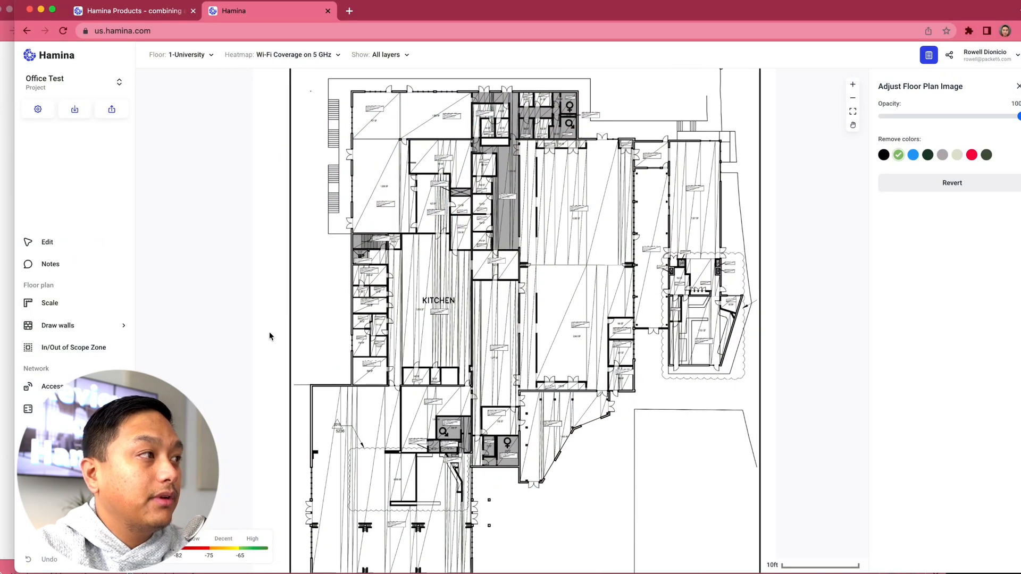
click(54, 355)
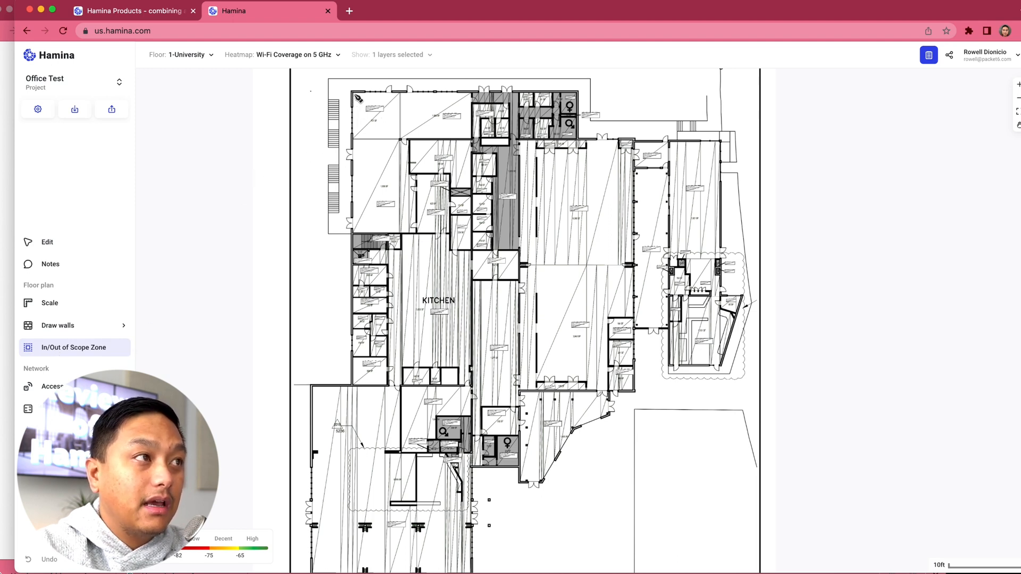
click(352, 92)
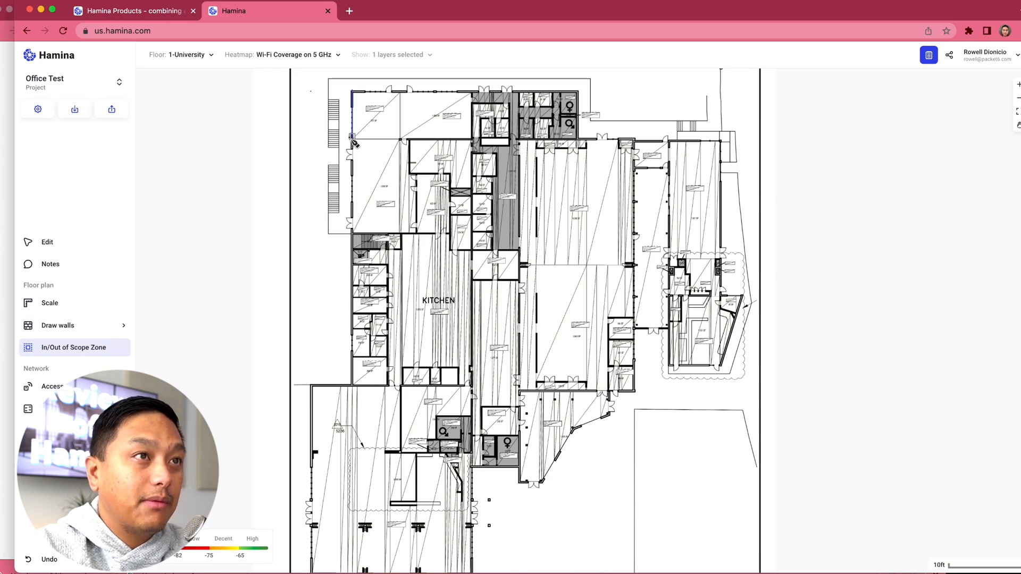
scroll(353, 141, up, 5)
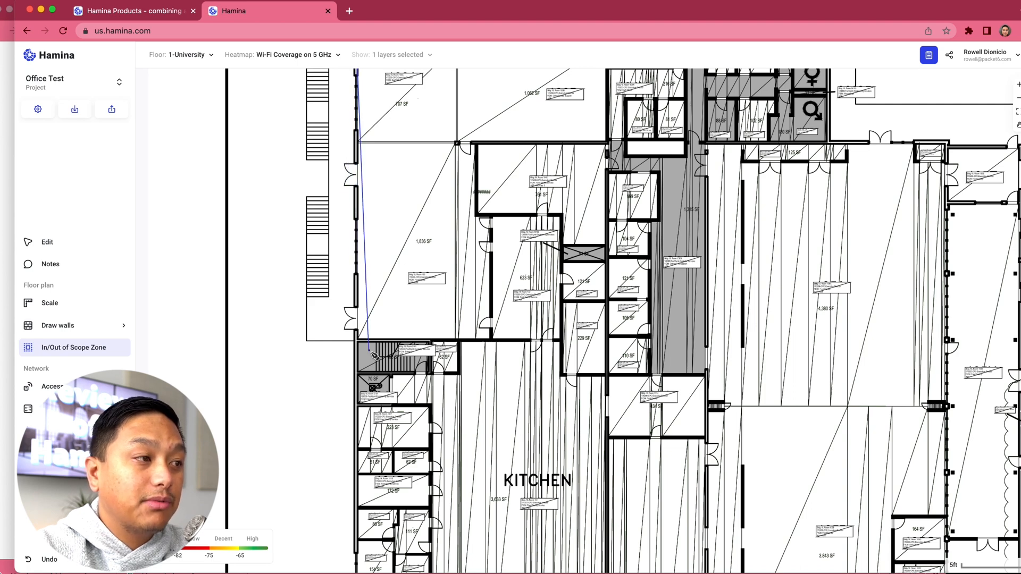
scroll(355, 395, up, 2)
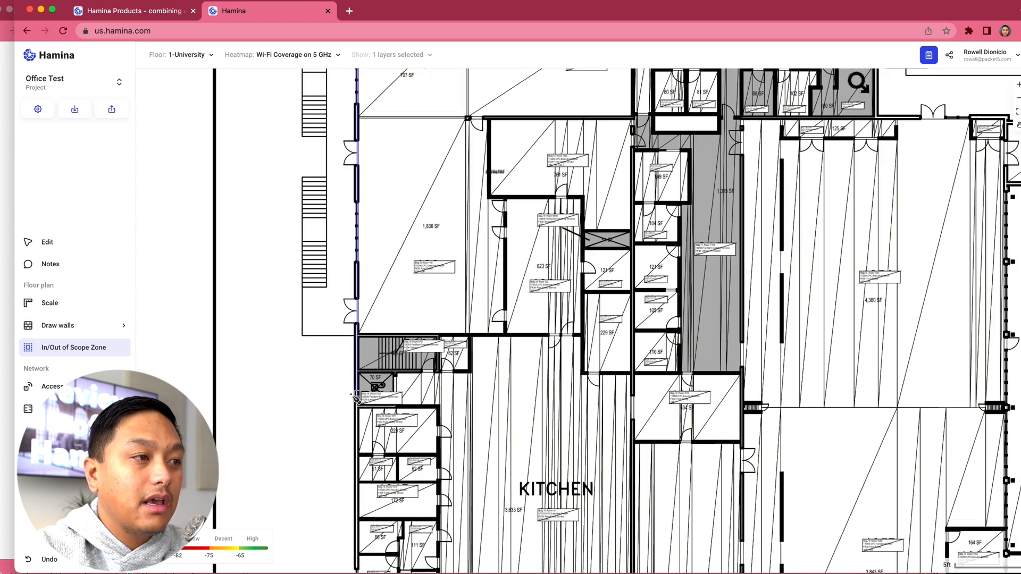
scroll(354, 396, down, 2)
scroll(351, 399, down, 6)
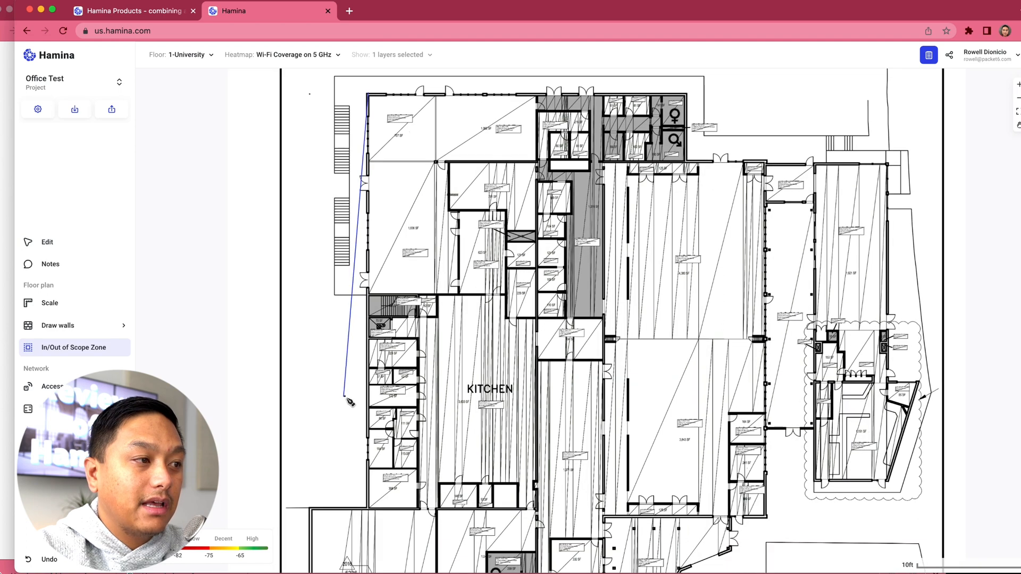
scroll(349, 401, down, 1)
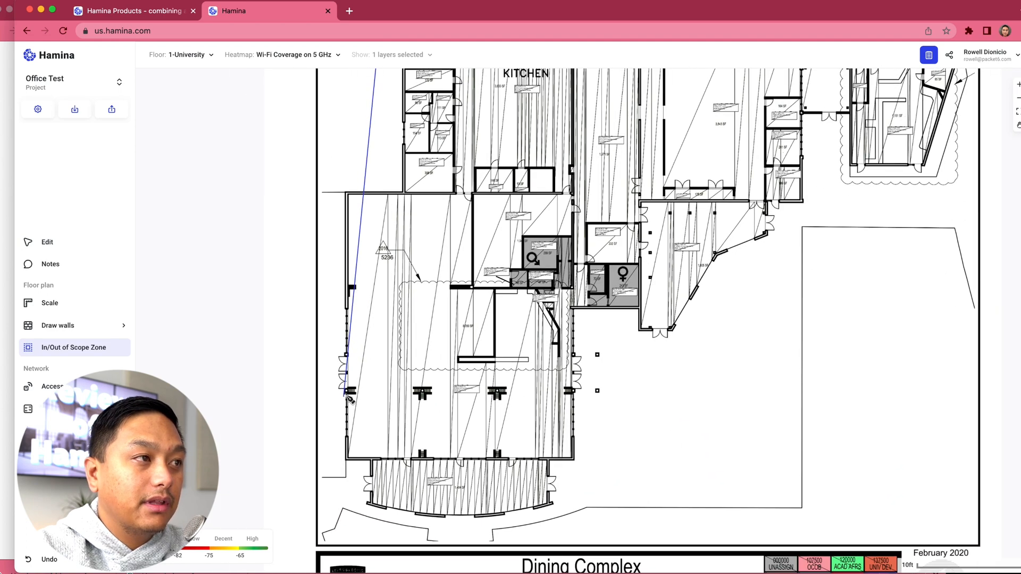
click(405, 192)
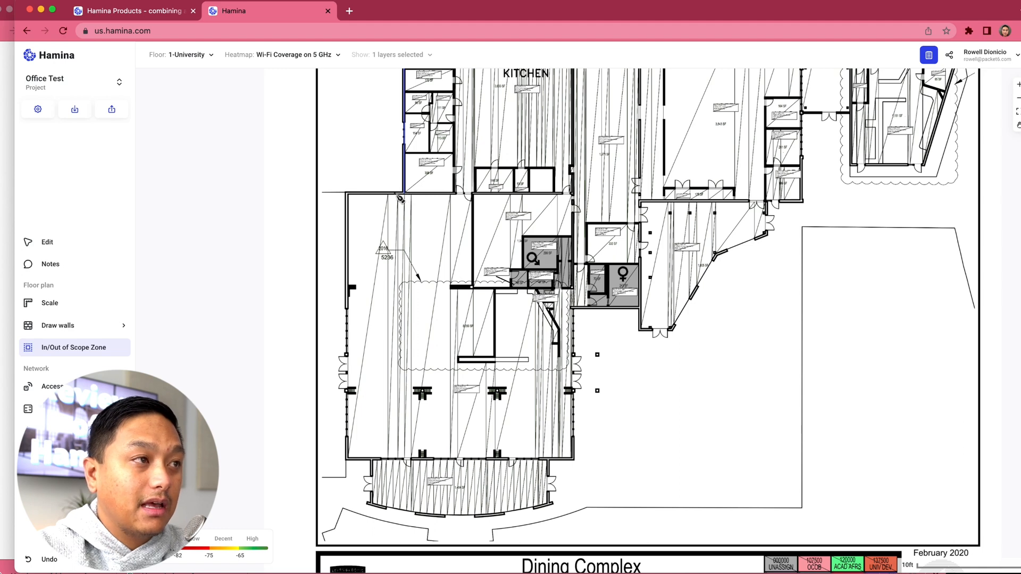
click(347, 194)
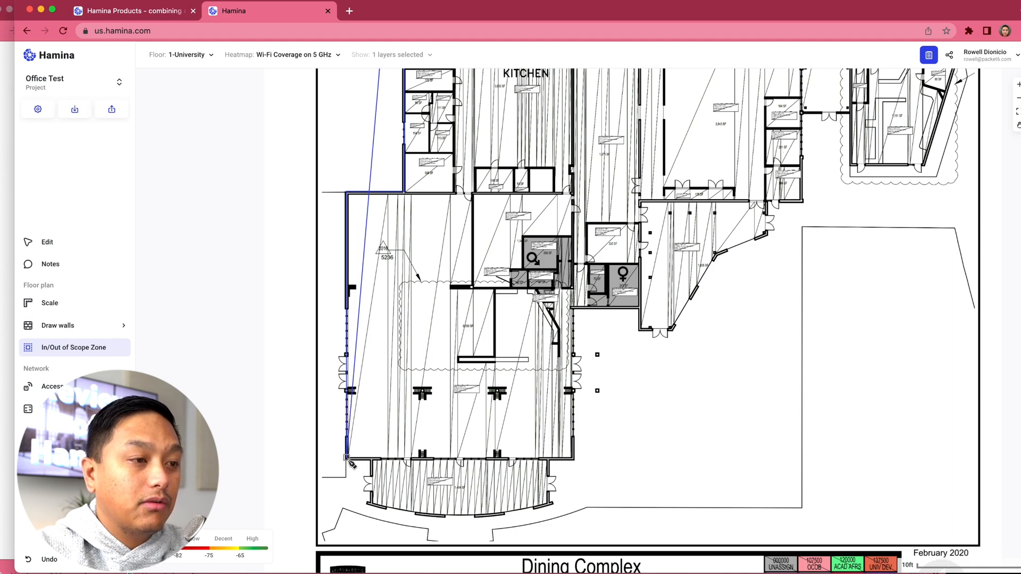
Step: Trace the rest of the building's exterior to close the outline and set it as an In Scope Zone
scroll(350, 464, right, 5)
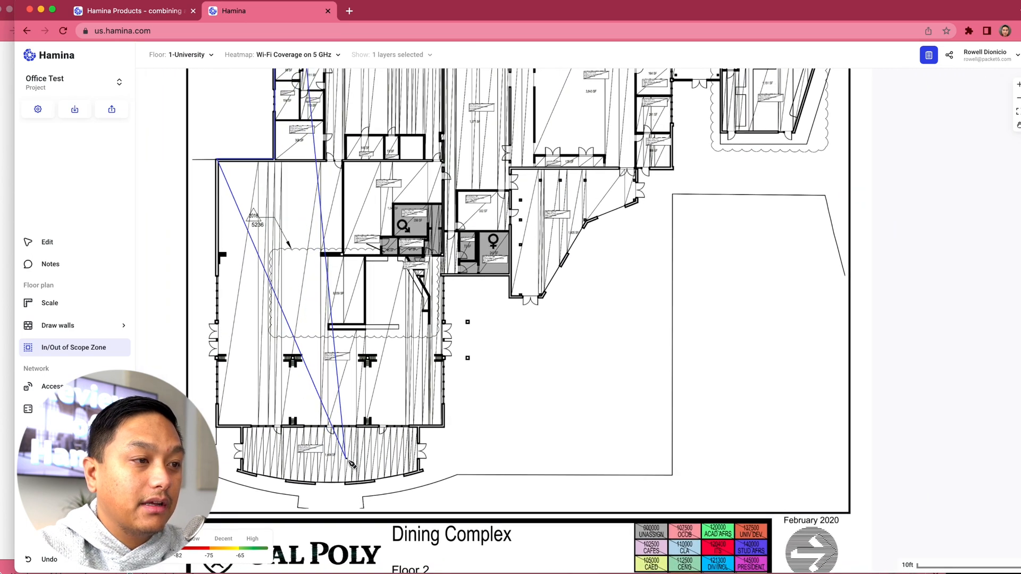
scroll(351, 463, up, 3)
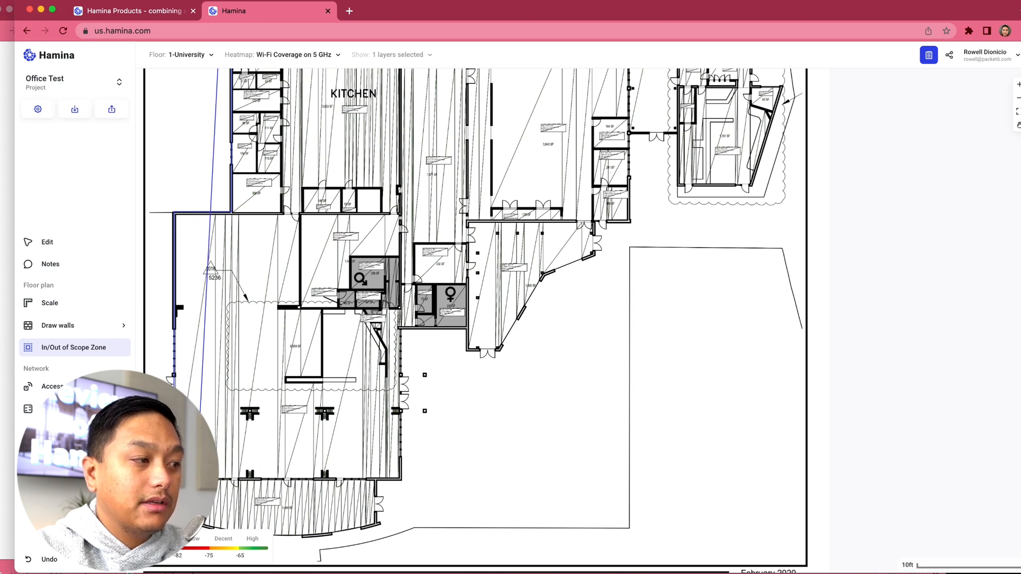
scroll(217, 366, down, 5)
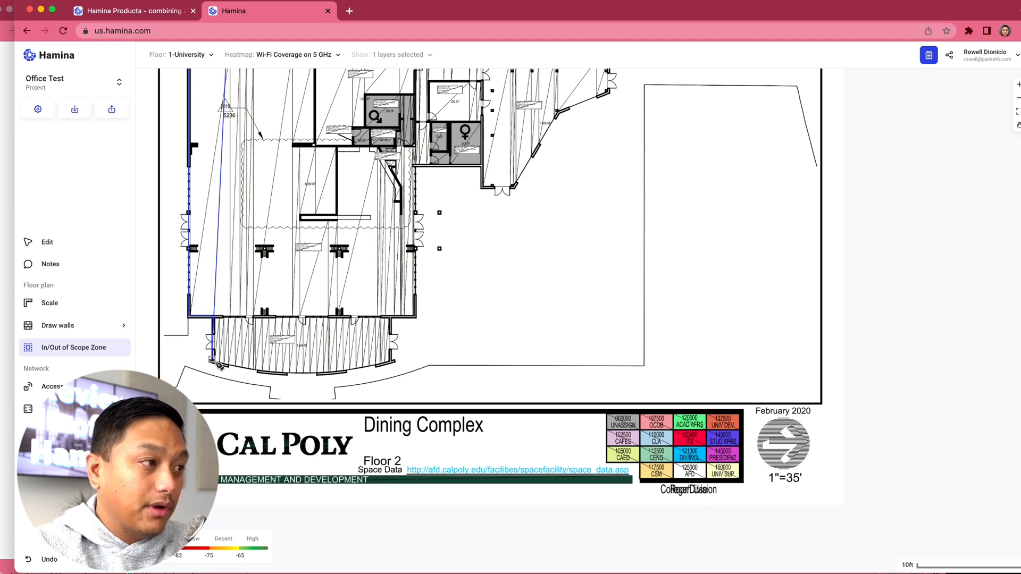
click(216, 363)
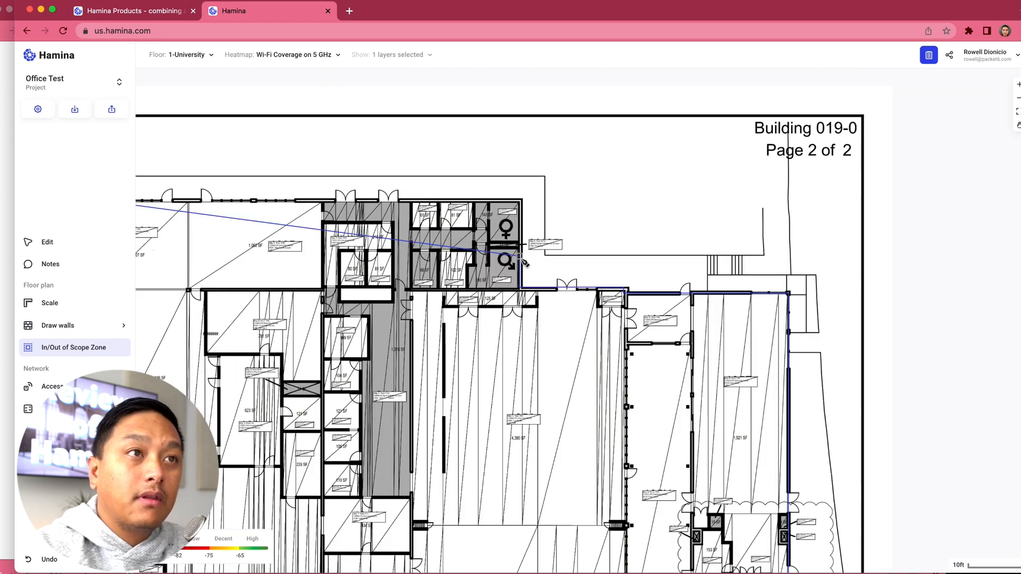
click(522, 202)
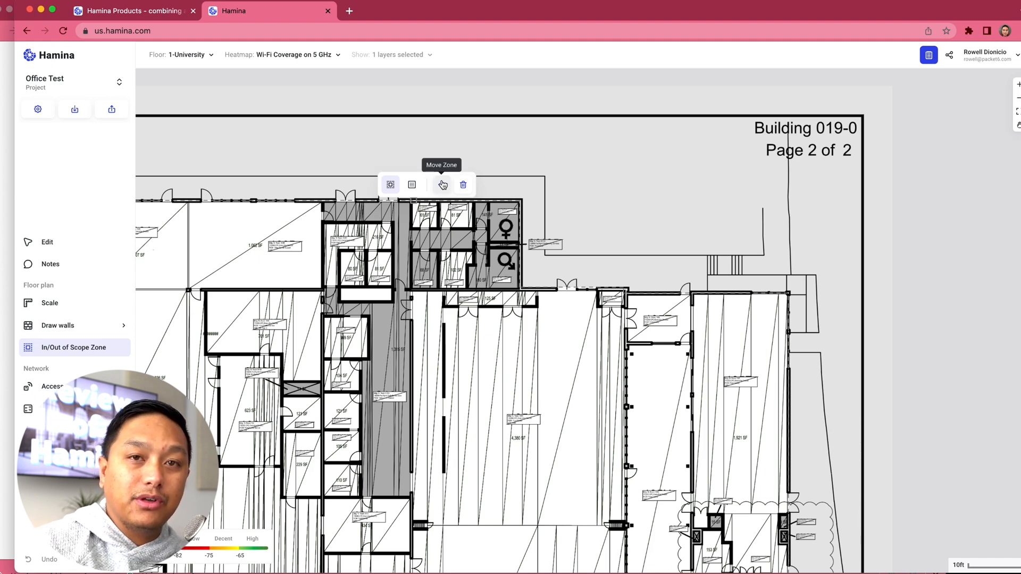
click(391, 185)
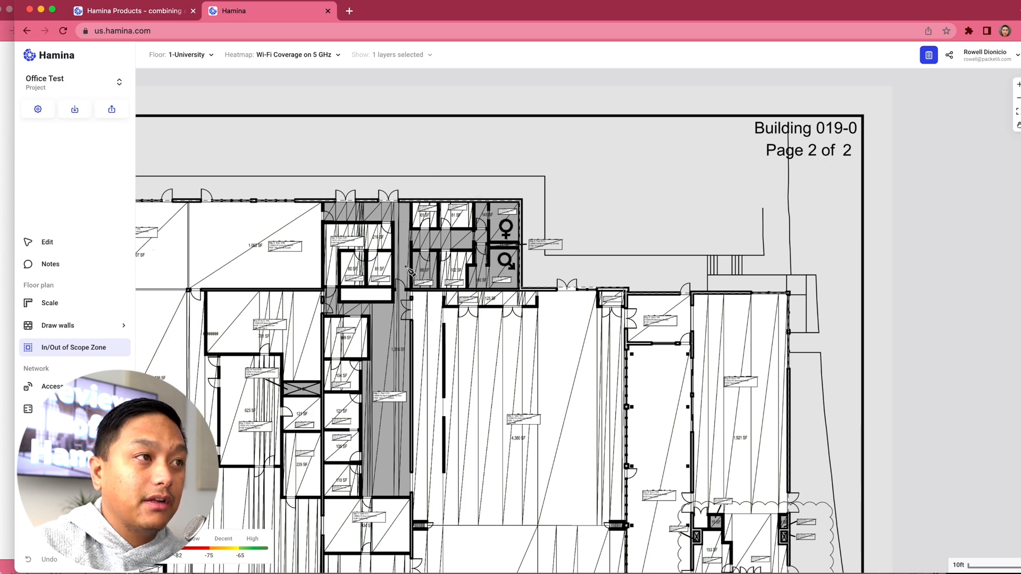
Step: Return to Edit mode and examine the in-scope zone across the whole building outline
scroll(408, 294, down, 2)
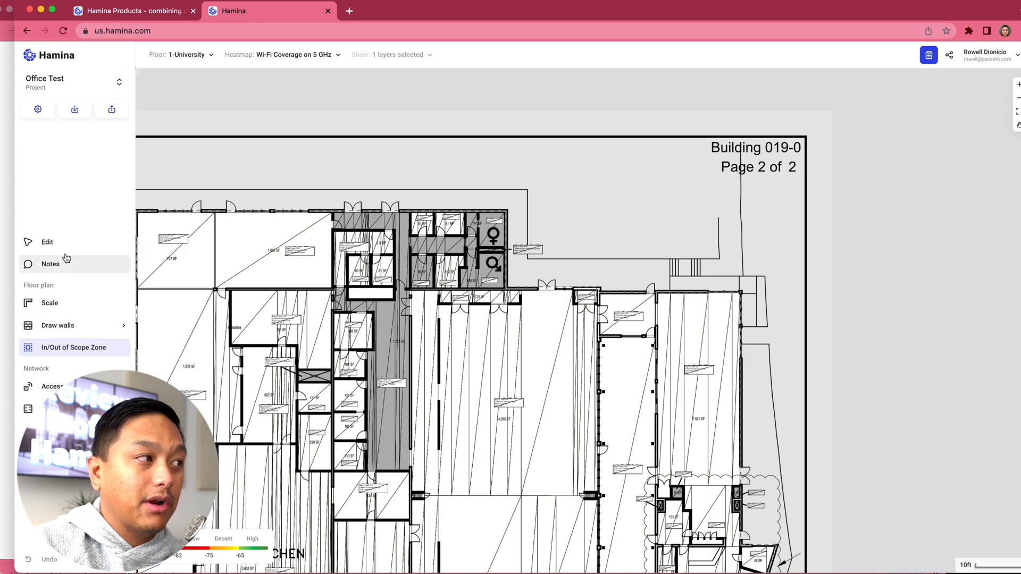
click(47, 241)
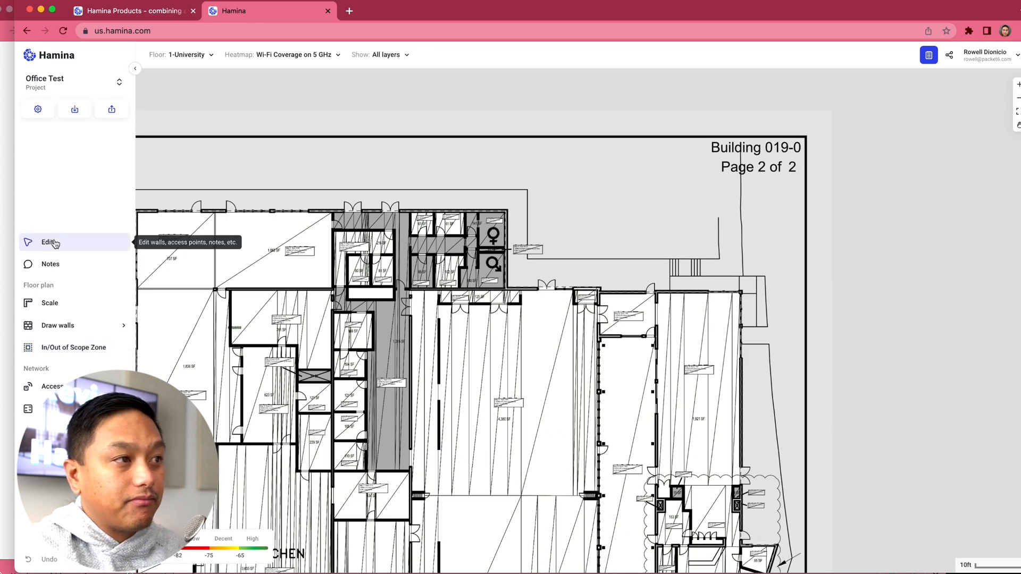
scroll(292, 304, down, 3)
scroll(291, 304, down, 3)
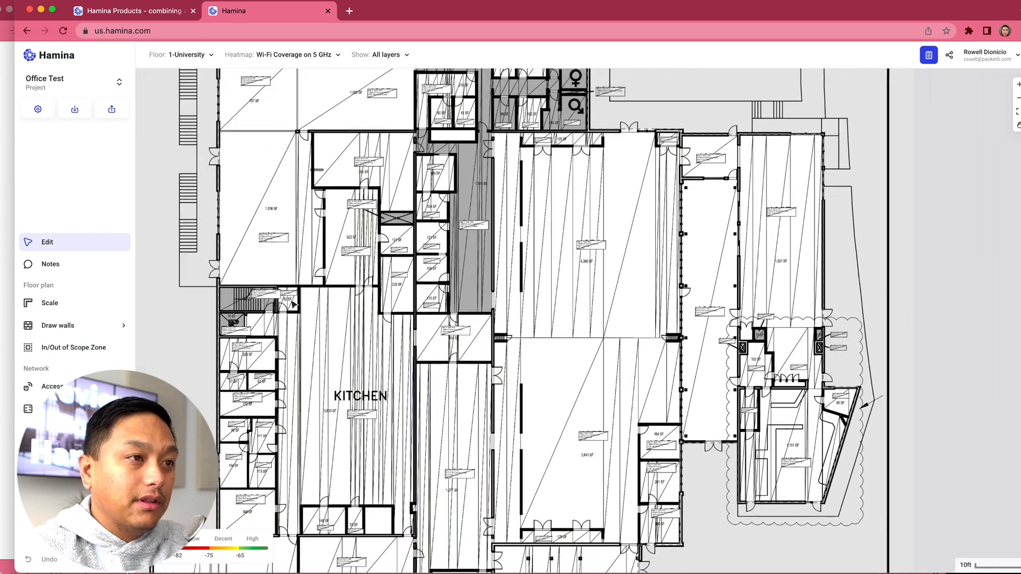
scroll(293, 304, down, 2)
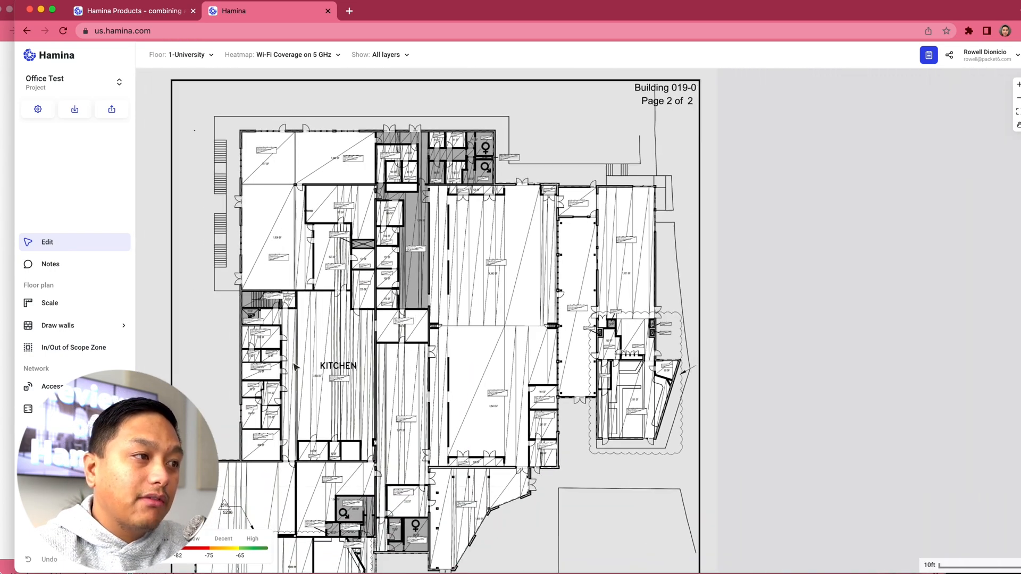
scroll(294, 335, down, 4)
scroll(294, 366, up, 2)
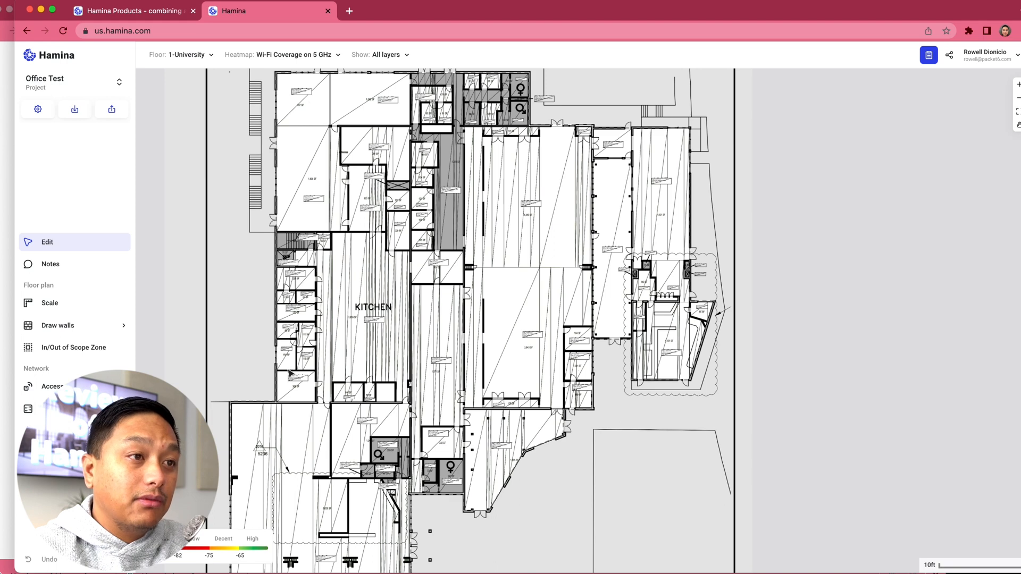
scroll(291, 372, down, 2)
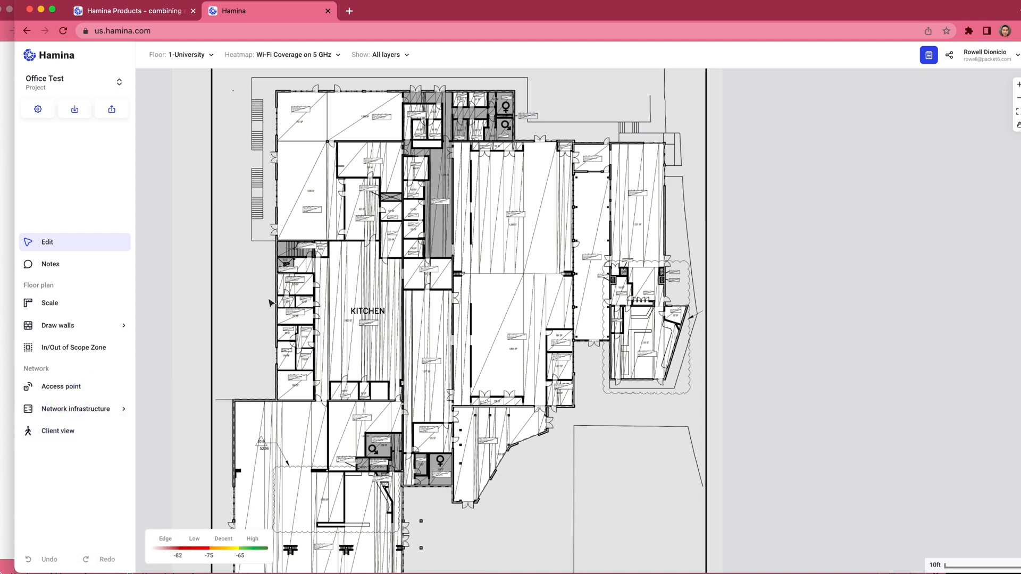
Step: Try to import walls from the floor plan PDF by selecting its wall lines on the map
click(74, 327)
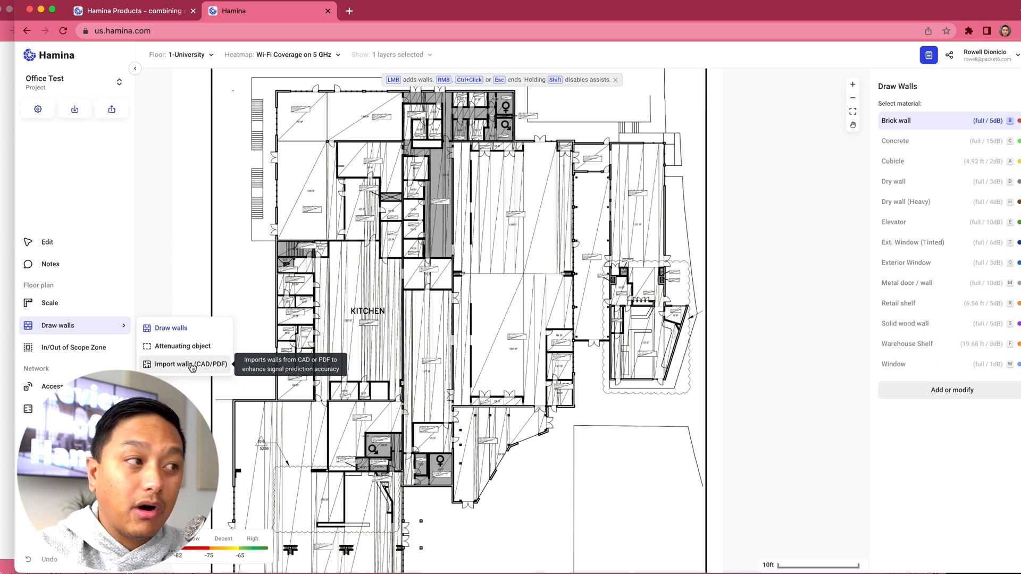
click(191, 364)
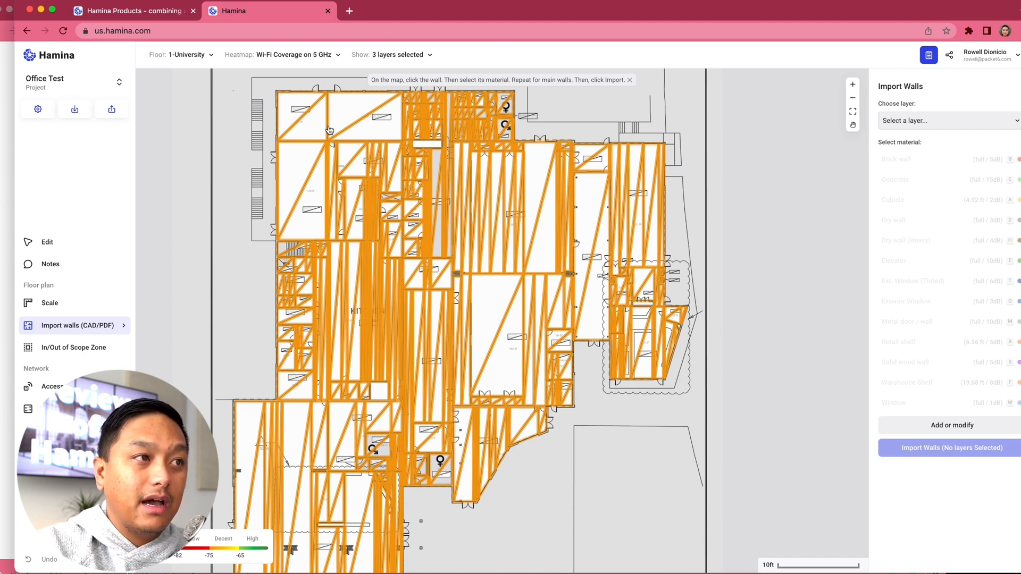
click(329, 131)
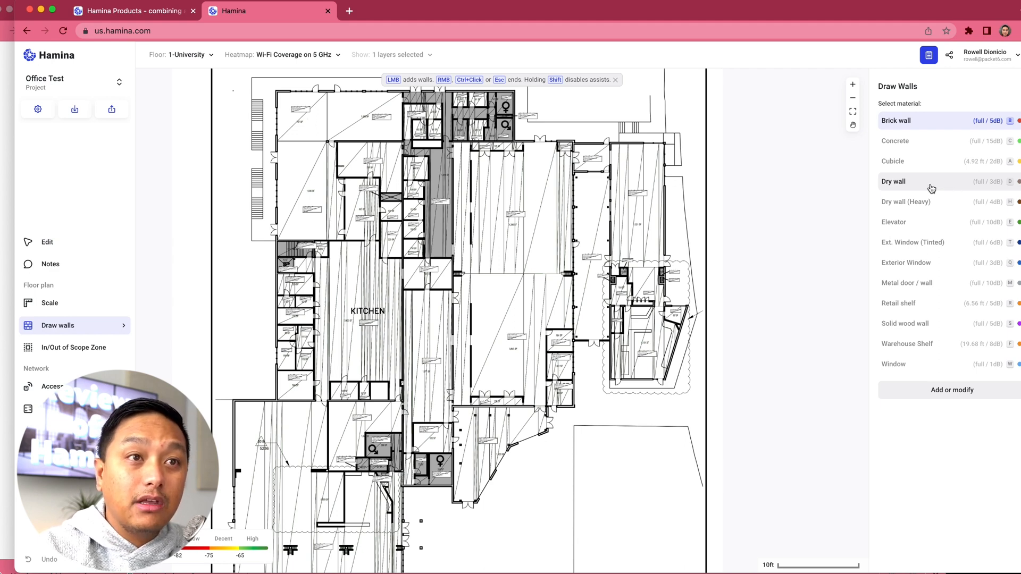
Step: Draw dry walls along the building's exterior and interior partitions, and brick walls along the kitchen's upper edge
key(d)
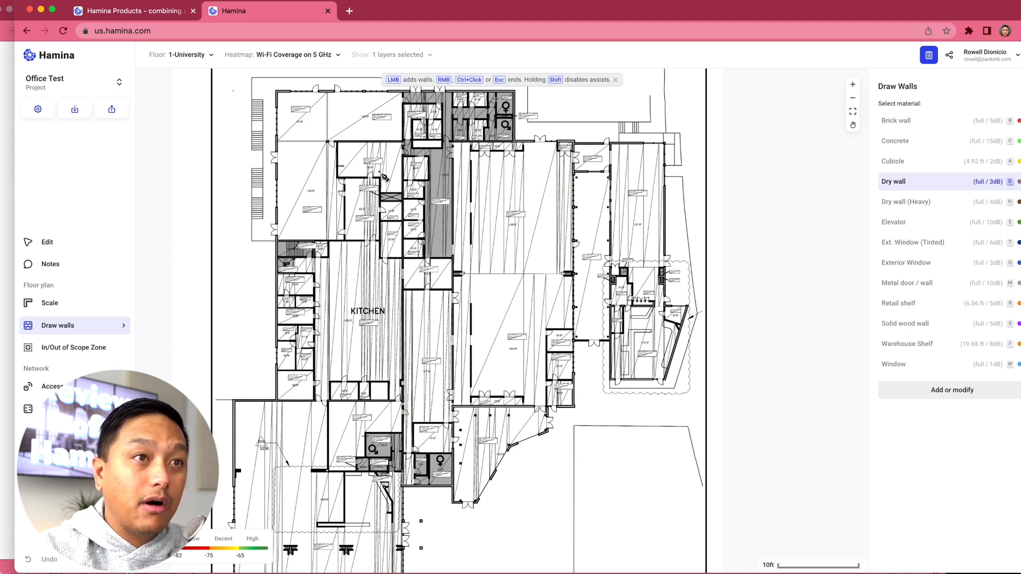
click(326, 142)
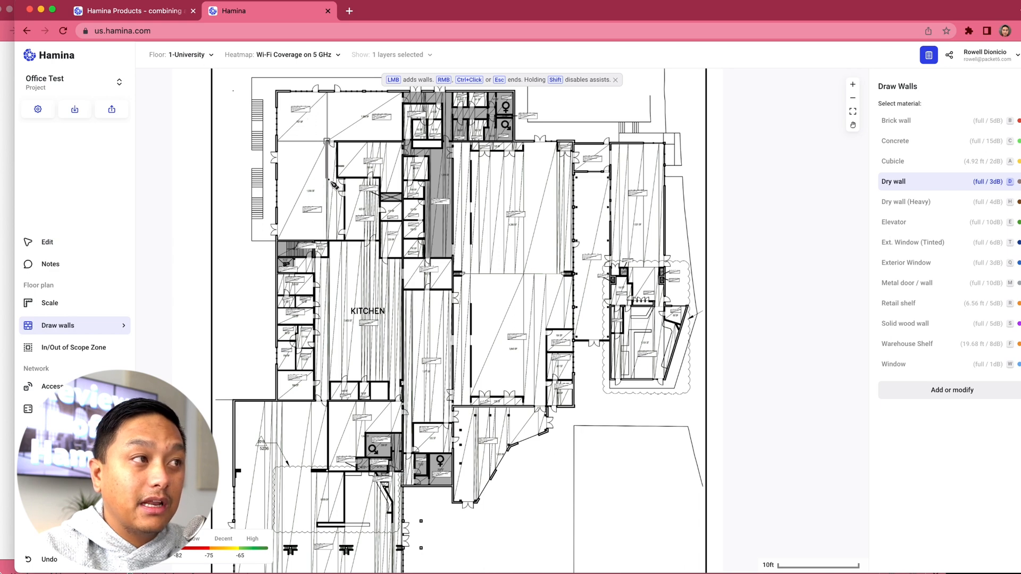
click(327, 242)
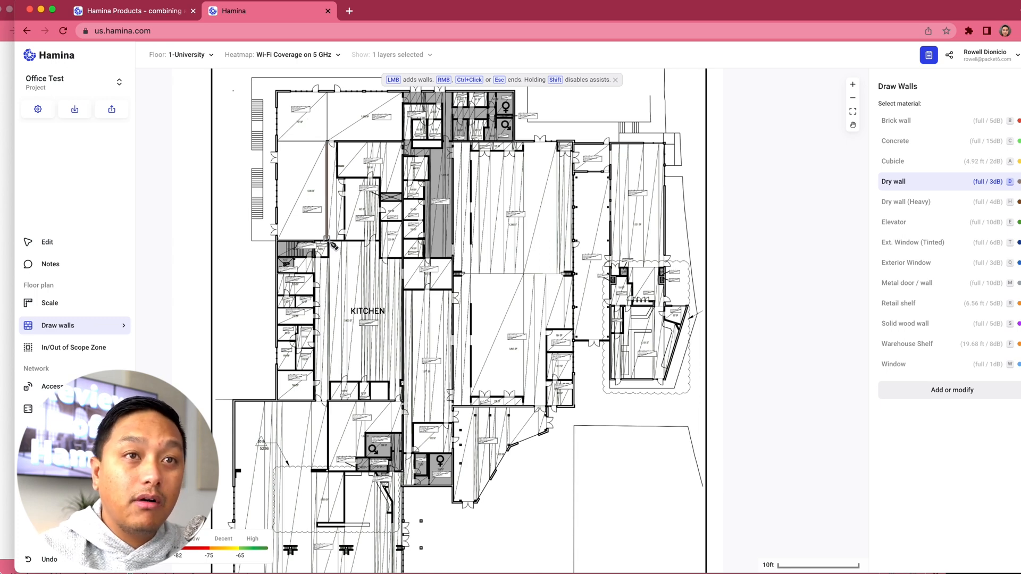
key(b)
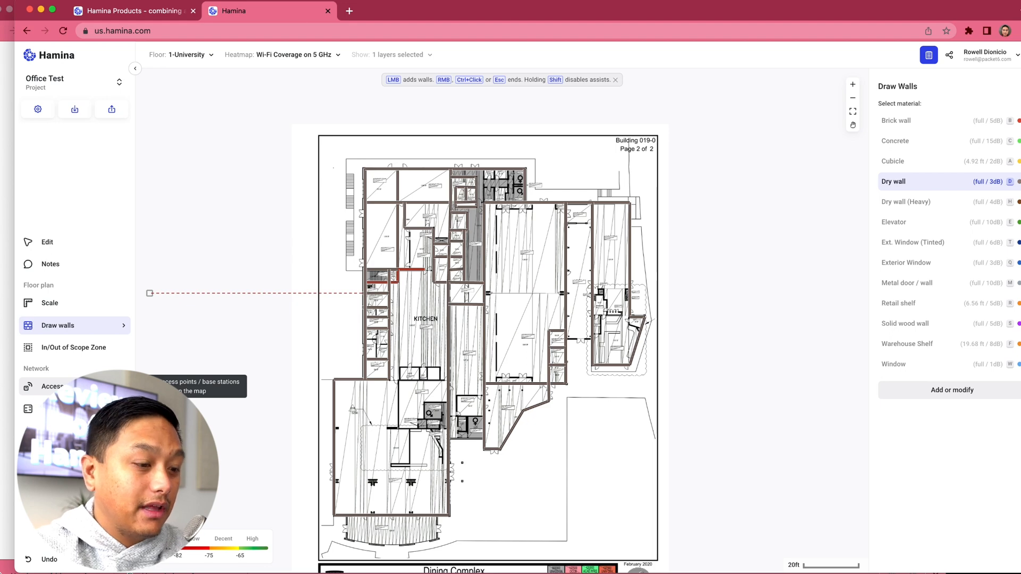
Step: Start adding a Wi-Fi access point from Cisco and browse its models, keeping the 2802e
click(54, 393)
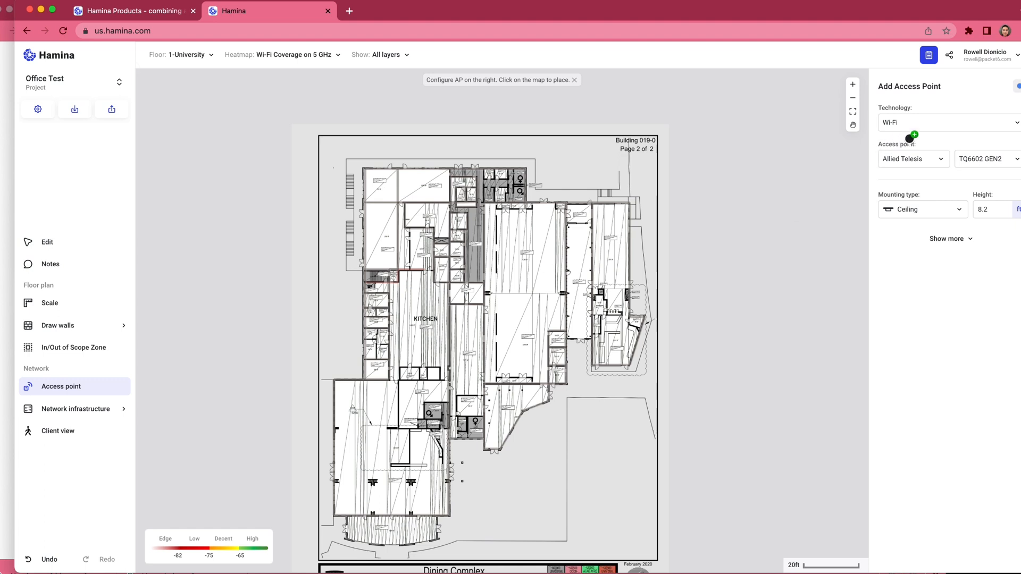
click(937, 125)
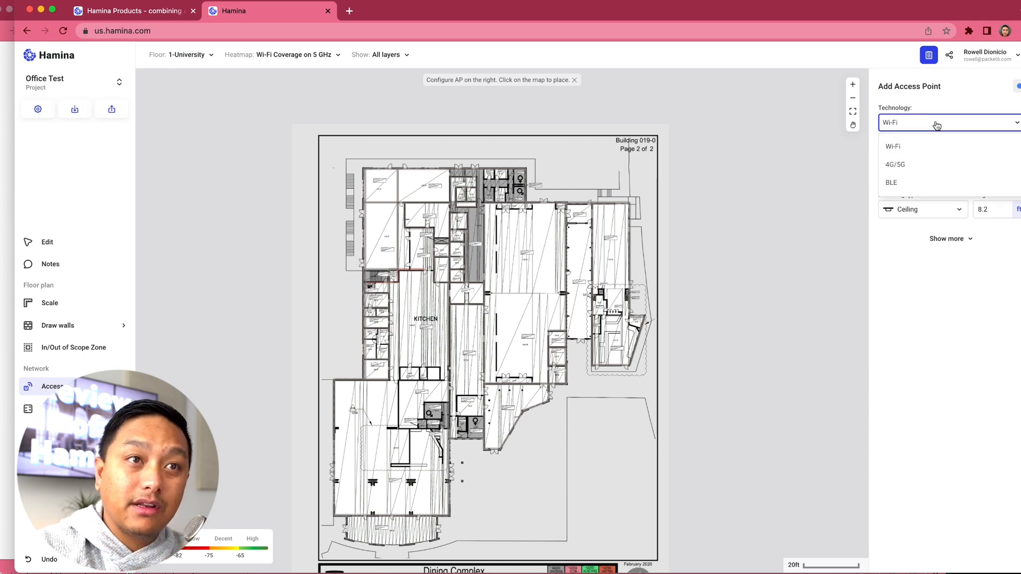
click(914, 145)
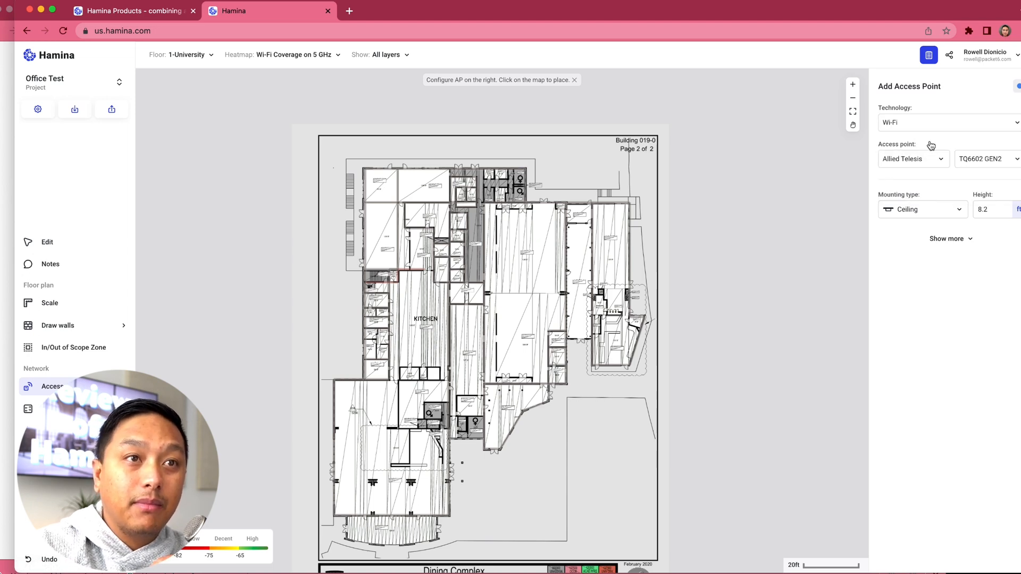
click(895, 162)
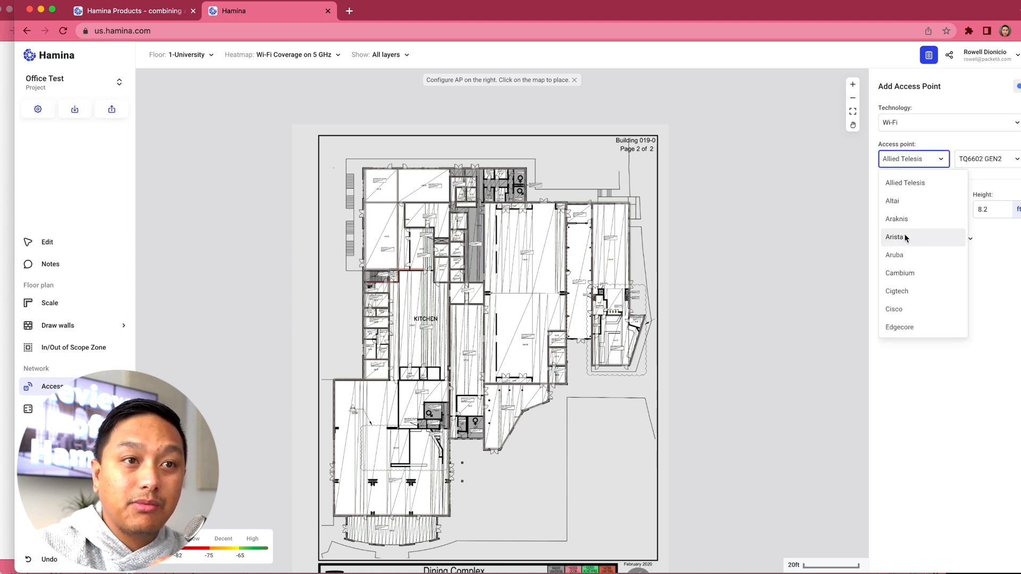
scroll(906, 238, down, 2)
click(899, 258)
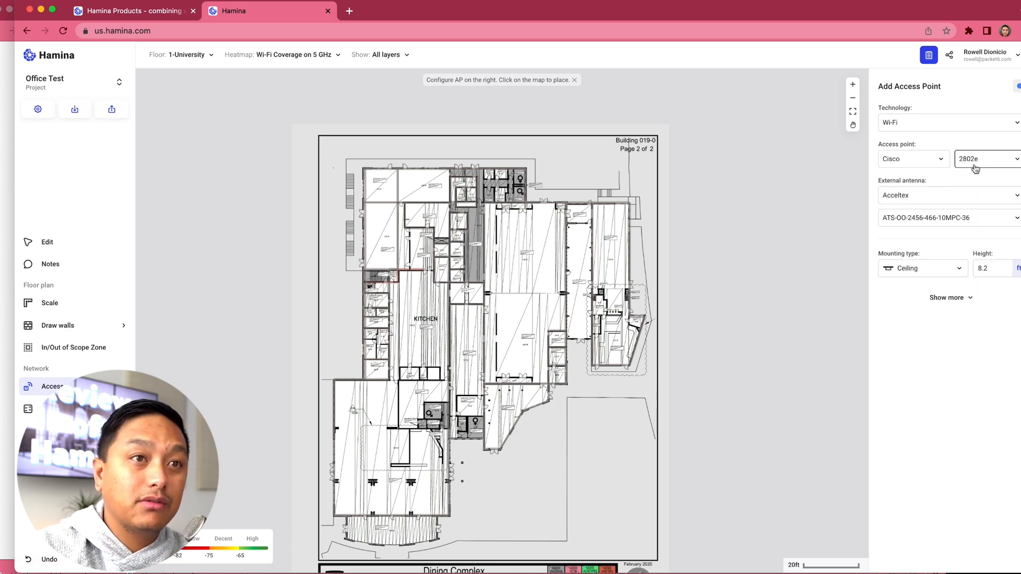
click(975, 169)
scroll(979, 253, down, 3)
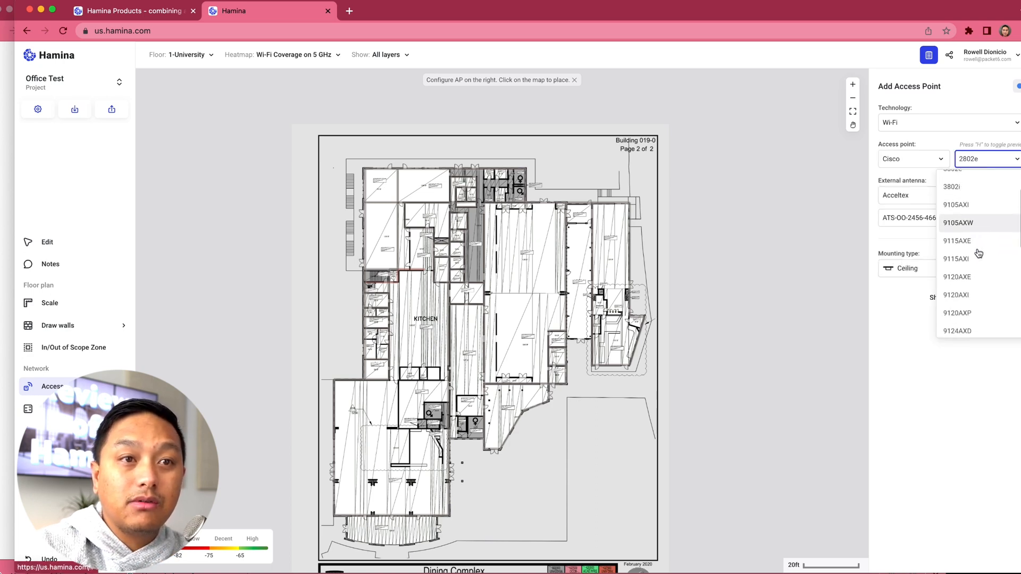
scroll(977, 250, down, 3)
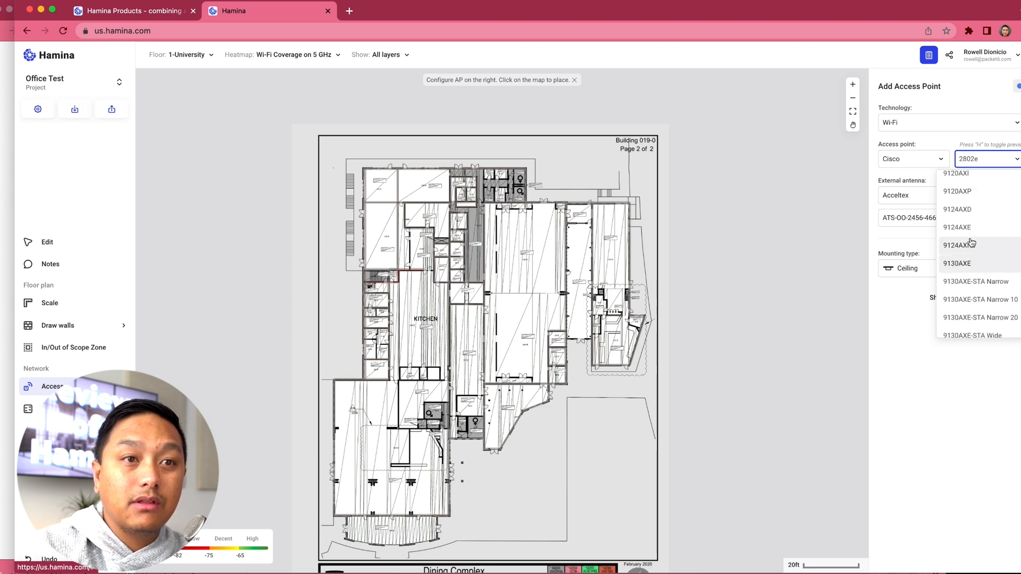
scroll(972, 240, up, 5)
click(942, 143)
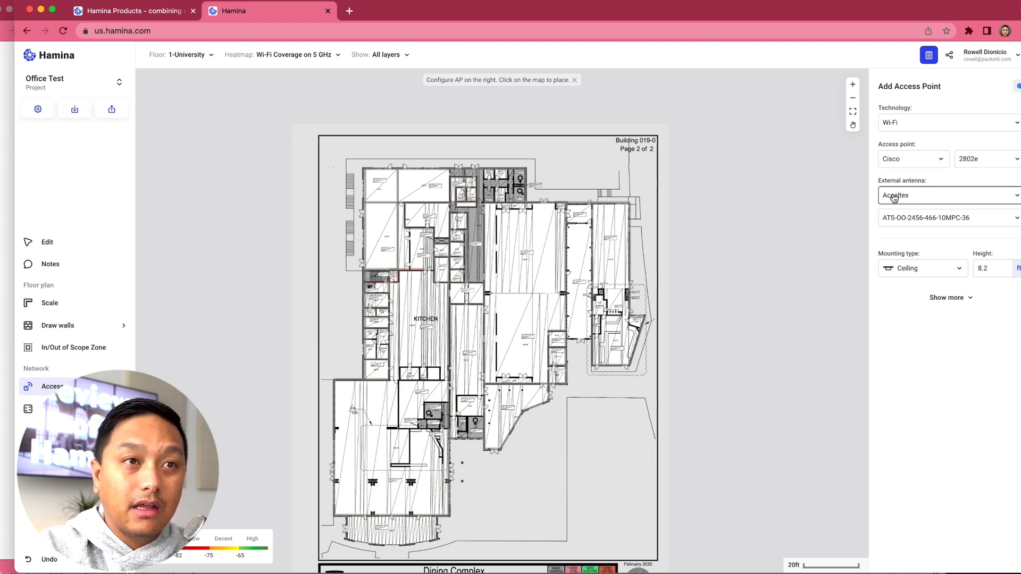
Step: Choose Ventev as the external antenna manufacturer and examine the 3D radiation pattern of its M6025040O3D420MW antenna
click(894, 198)
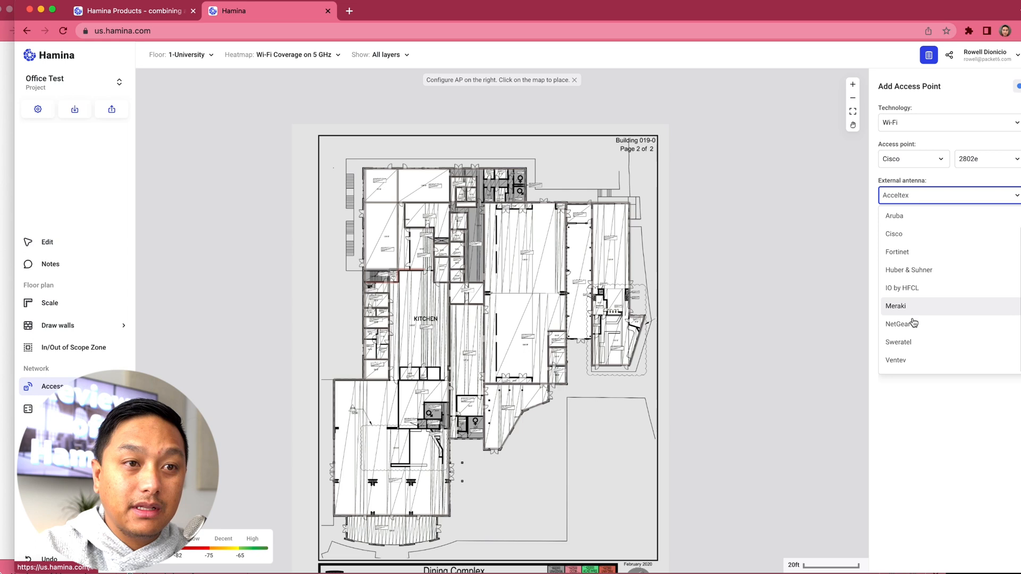
click(898, 360)
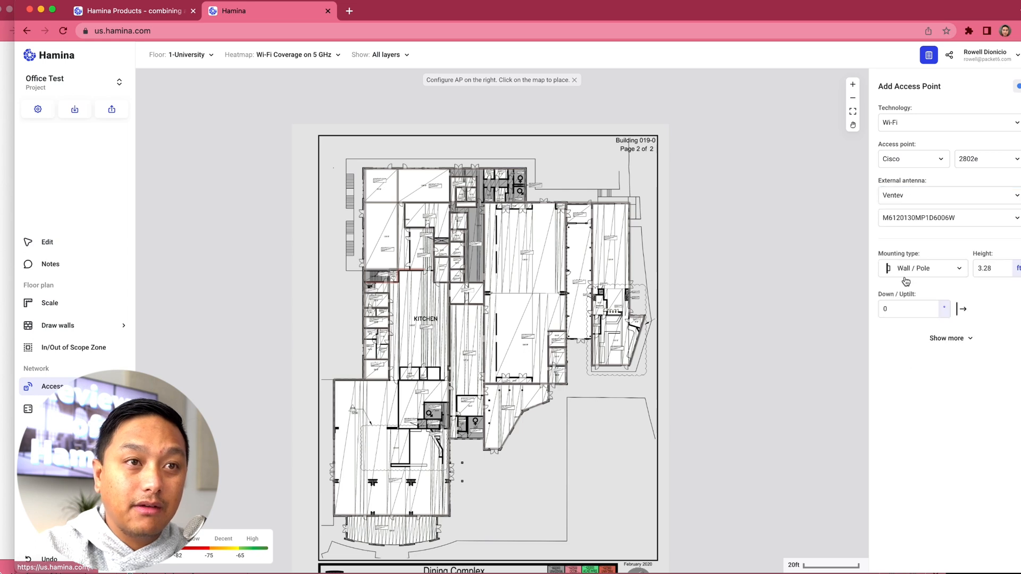
click(938, 225)
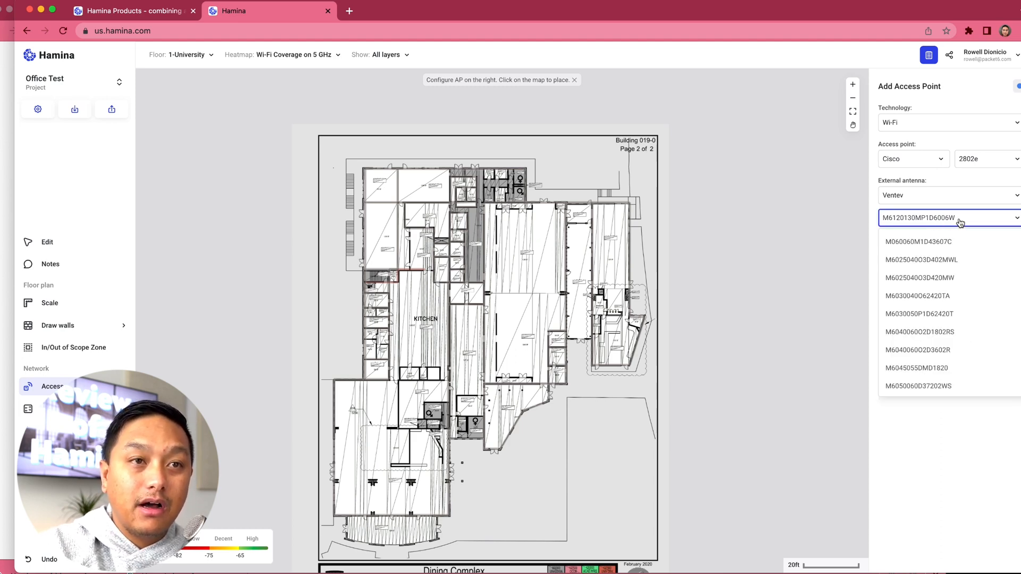
click(959, 223)
click(959, 223)
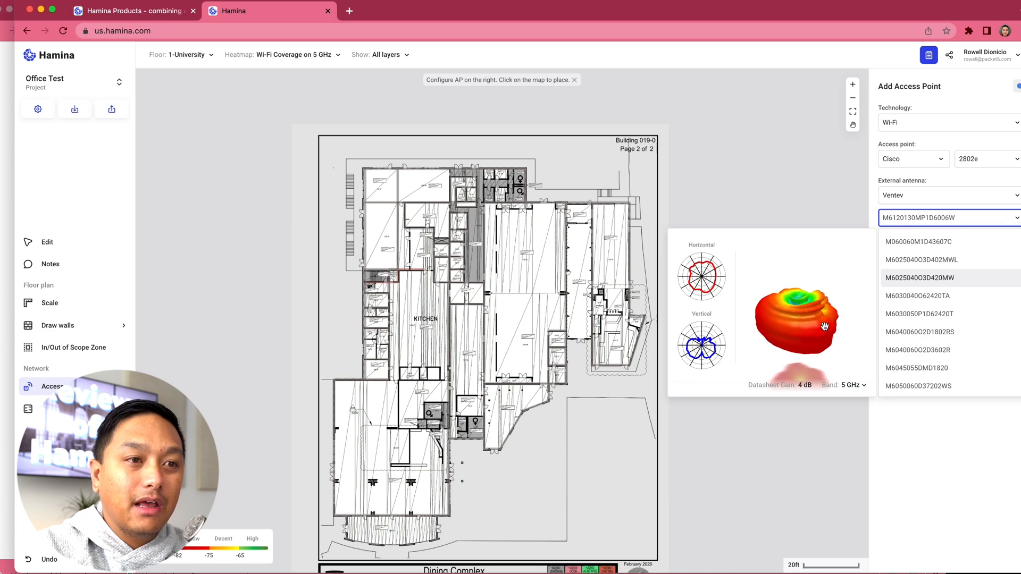
drag(825, 326, 785, 320)
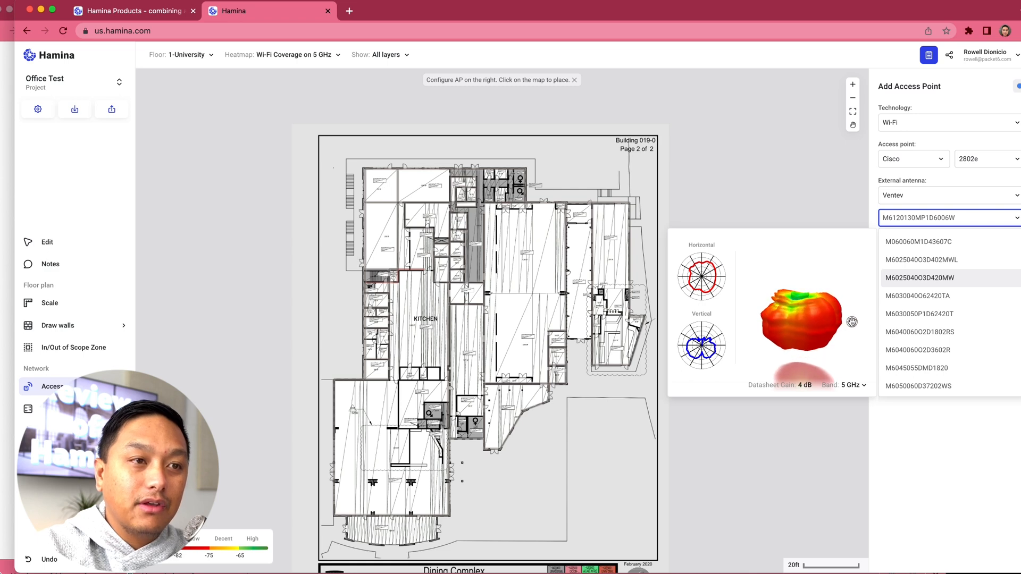
drag(768, 317, 769, 330)
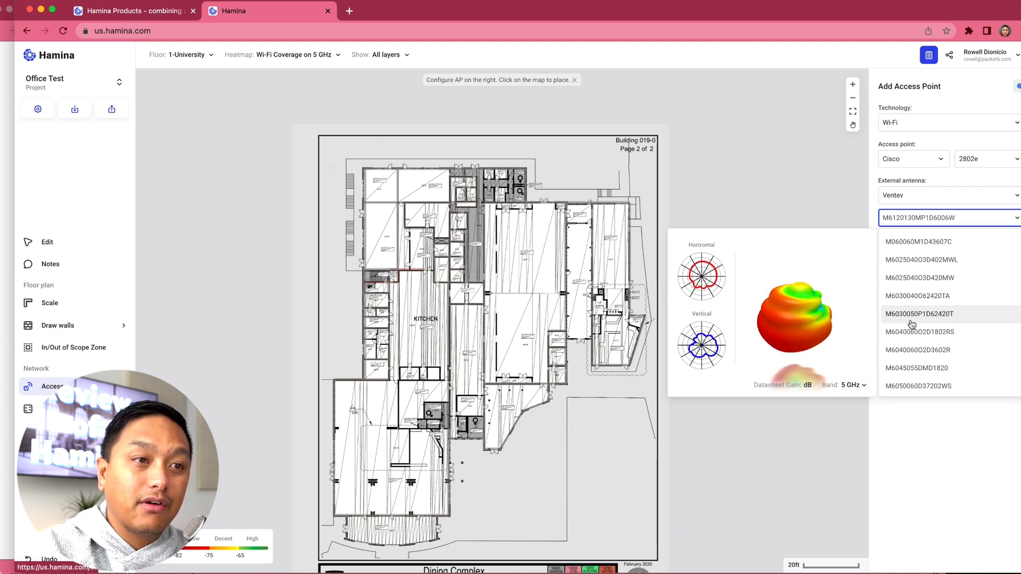
Step: Compare the radiation patterns of the other Ventev antennas and select the M060060M1D43607C
scroll(912, 324, down, 4)
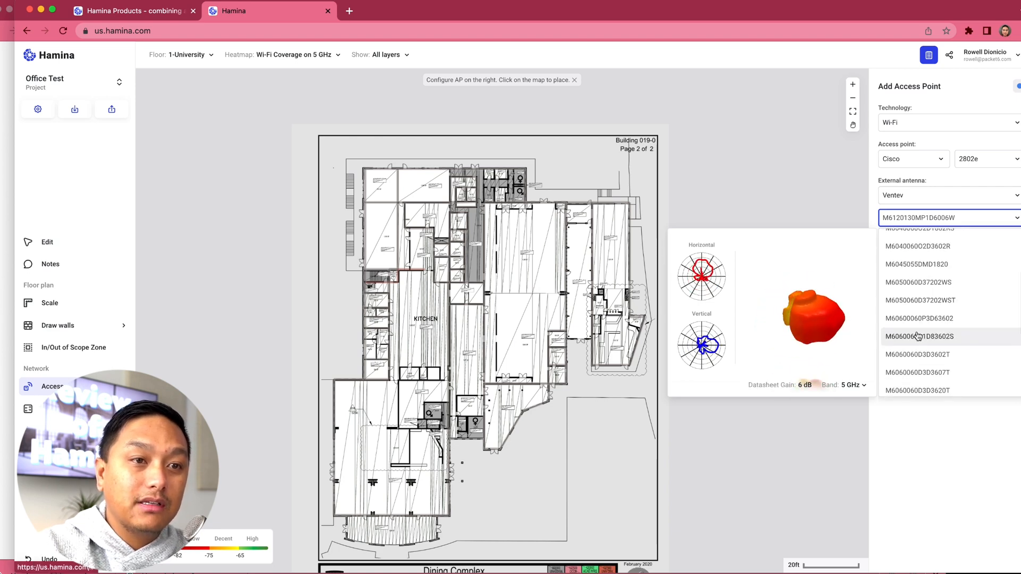
scroll(915, 346, down, 3)
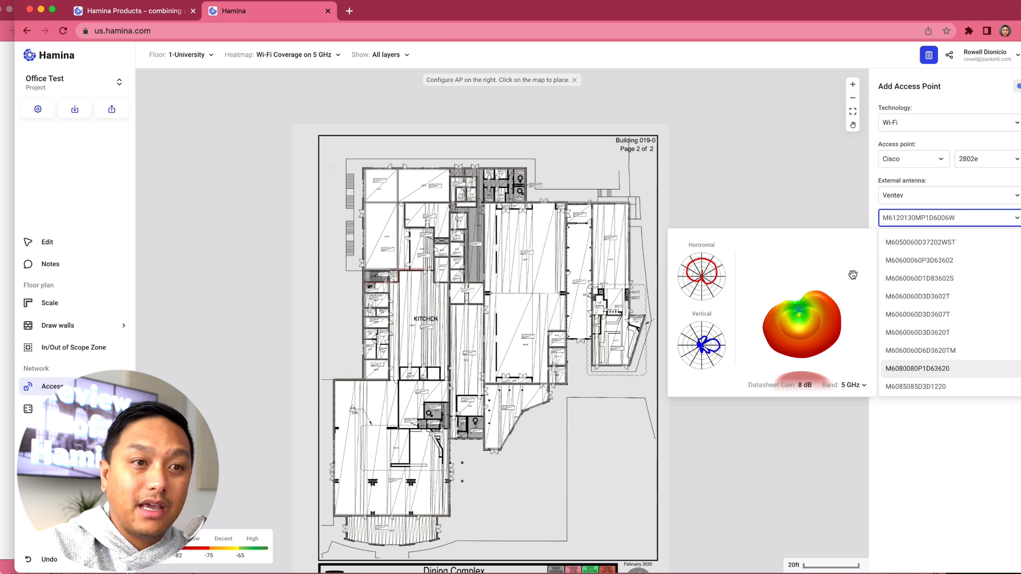
scroll(907, 319, down, 3)
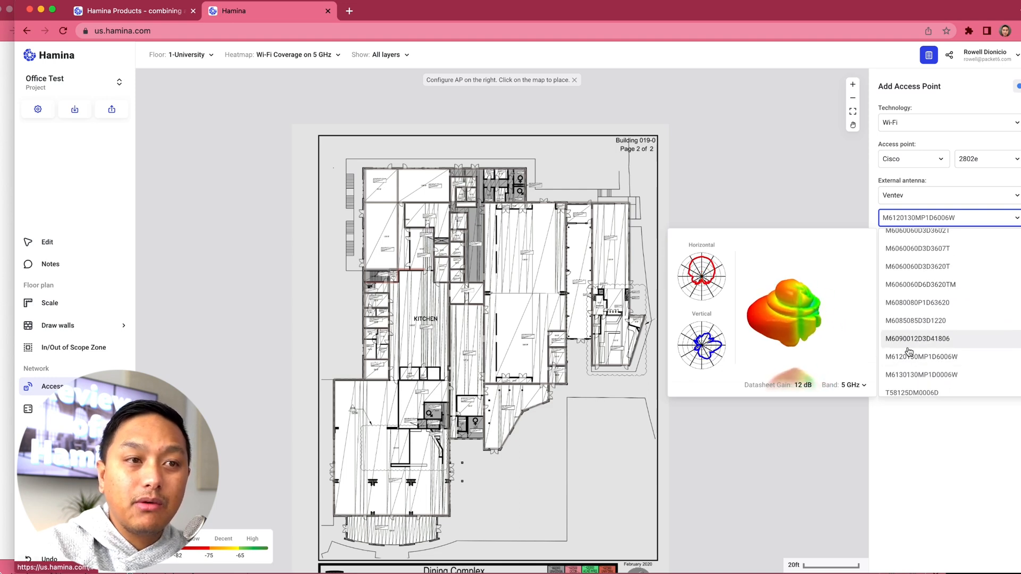
scroll(911, 372, down, 2)
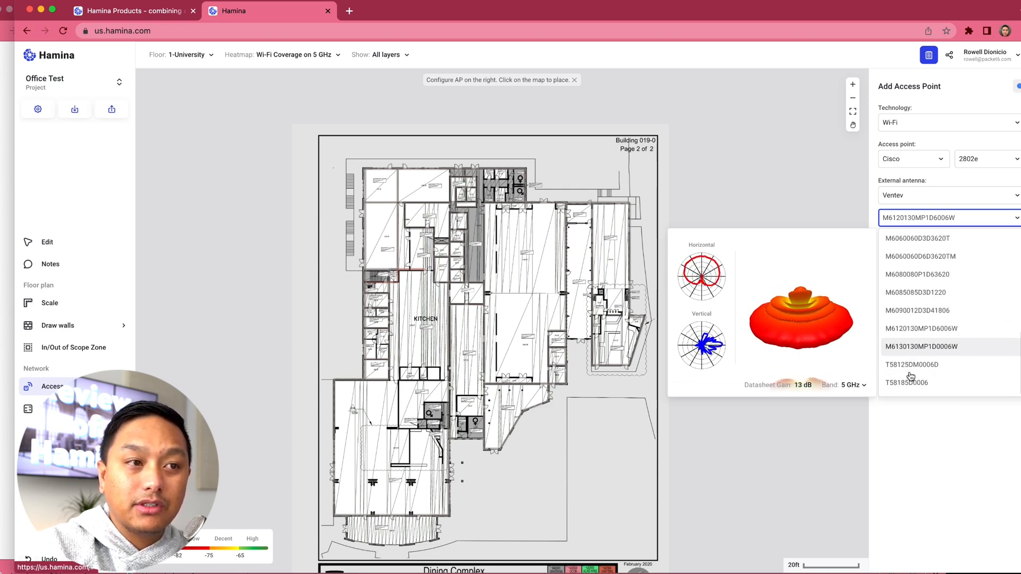
scroll(925, 276, up, 7)
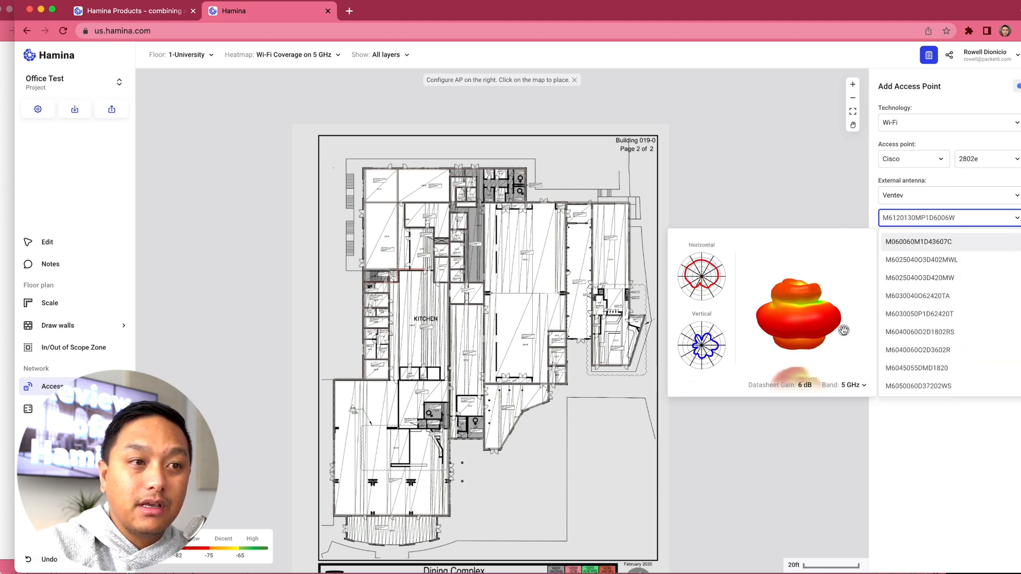
click(924, 242)
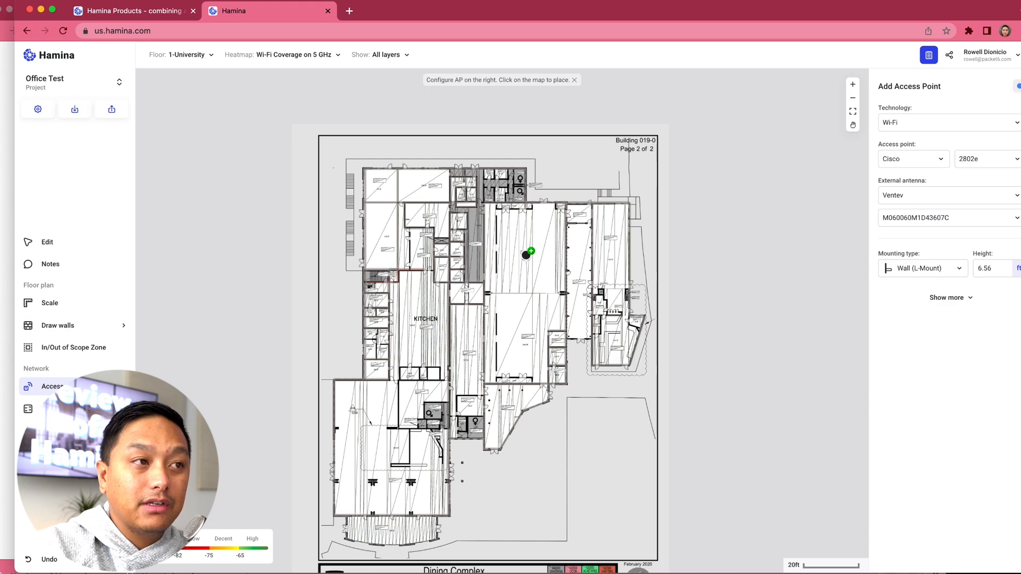
Step: Place the access point in the upper part of the large central hall and shift it slightly up and to the right
scroll(526, 256, up, 5)
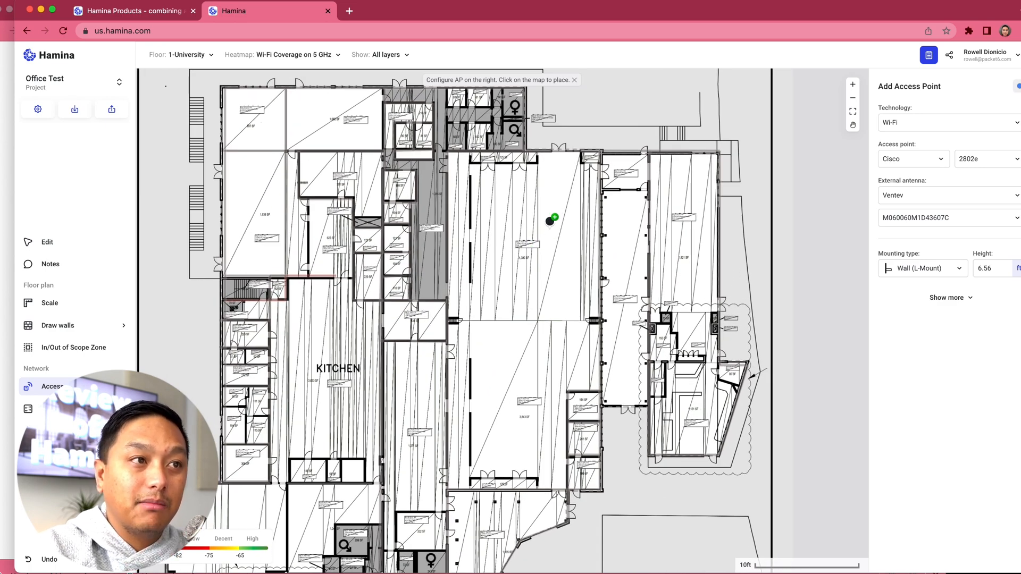
click(522, 209)
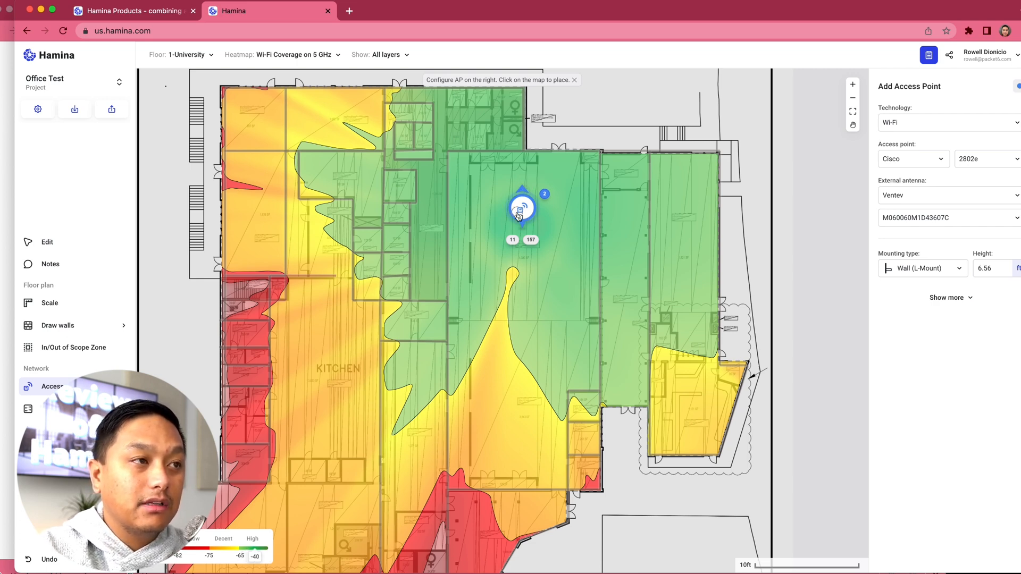
mouse_move(524, 215)
mouse_down()
mouse_move(487, 210)
mouse_move(467, 174)
mouse_move(373, 158)
mouse_move(340, 176)
mouse_move(344, 224)
mouse_move(512, 184)
mouse_move(533, 210)
mouse_move(541, 254)
mouse_move(528, 304)
mouse_move(399, 278)
mouse_move(296, 318)
mouse_move(320, 206)
mouse_move(507, 185)
mouse_move(531, 206)
mouse_up()
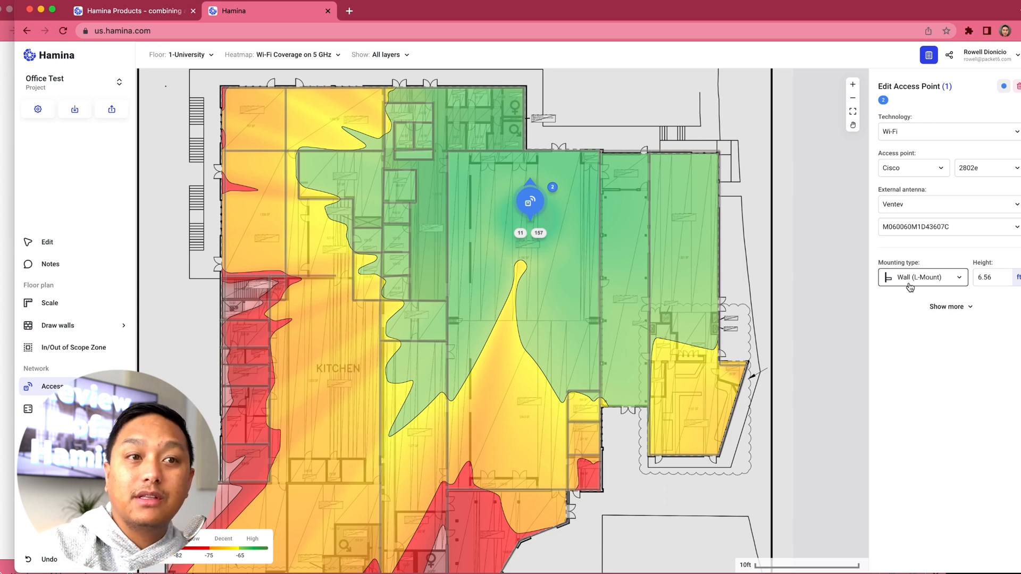
Step: Set the access point's mounting type to Ceiling at a height of 15 ft
click(932, 279)
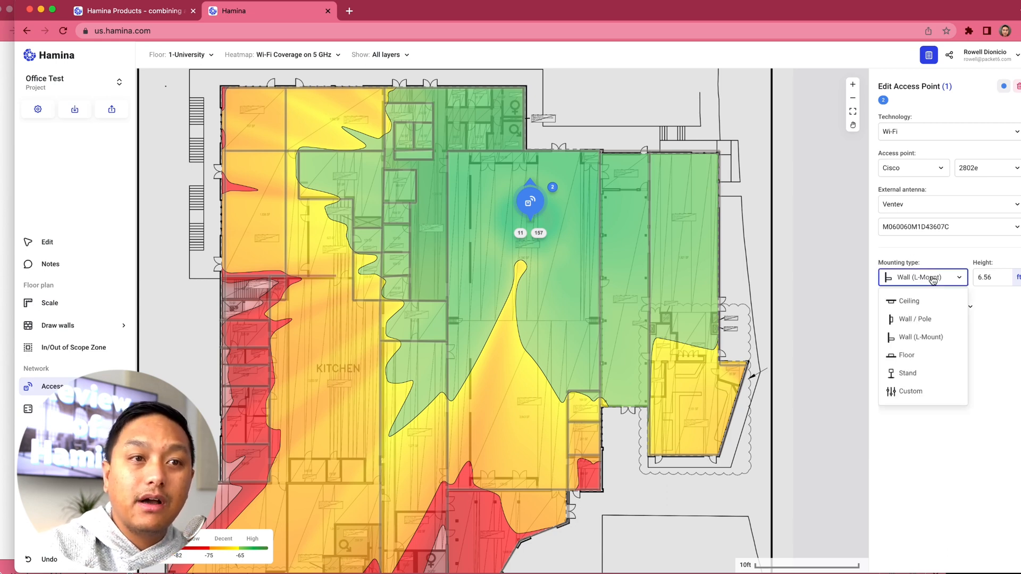
click(916, 302)
double_click(984, 279)
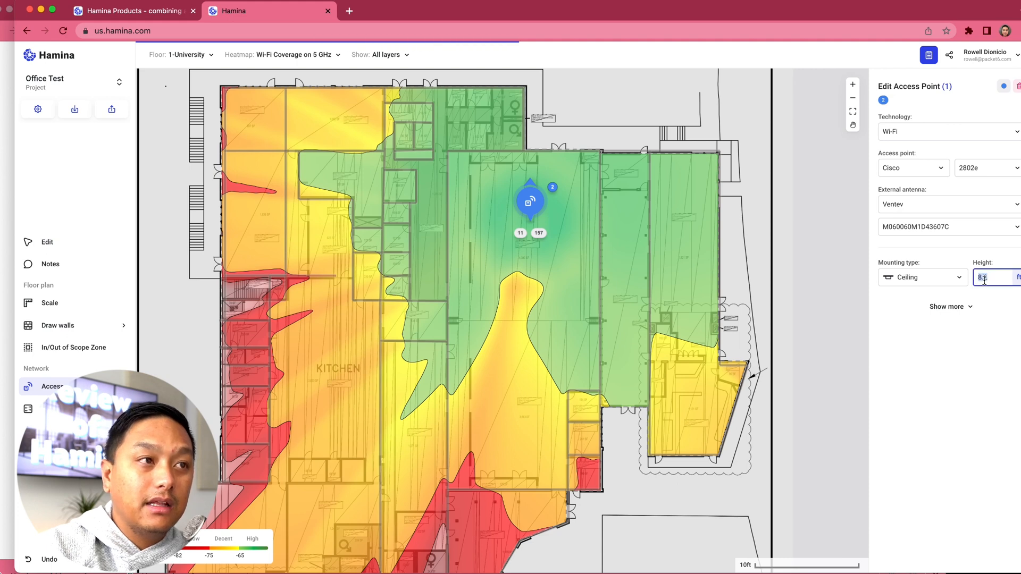
text(15)
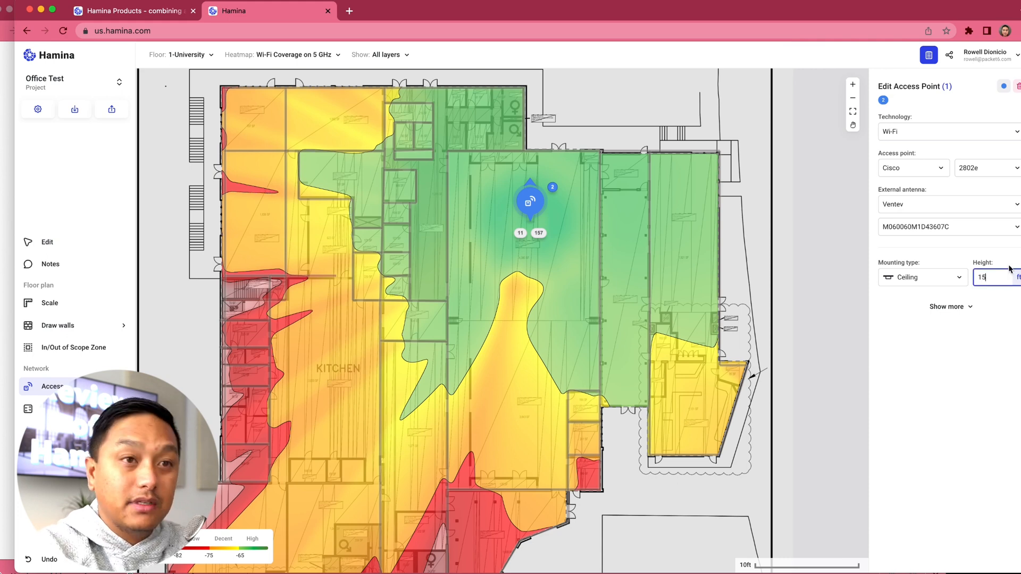
click(976, 379)
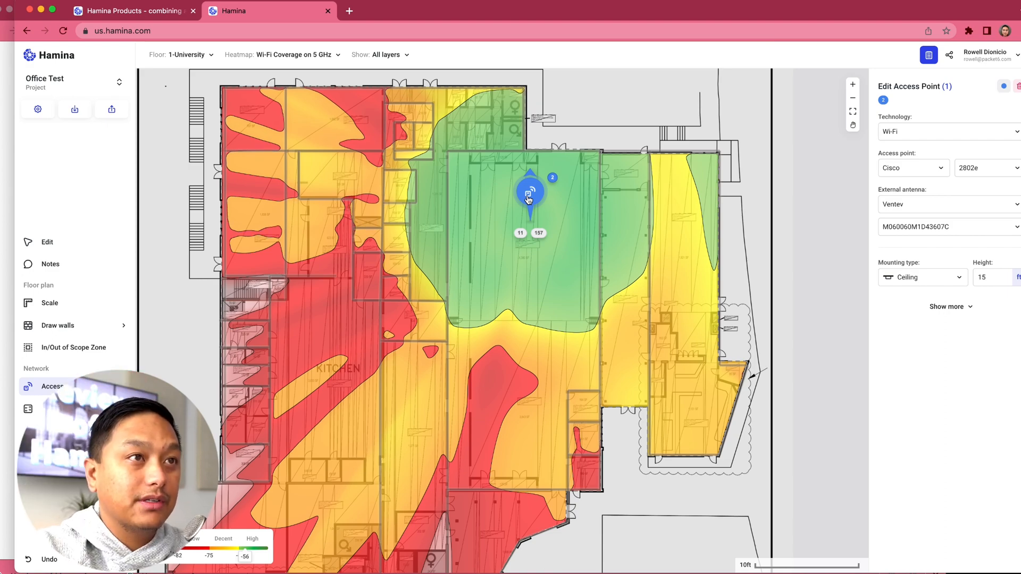
Step: Move the access point down toward the middle of the large hall and set its mounting type to Wall / Pole
drag(529, 200, 510, 277)
click(906, 279)
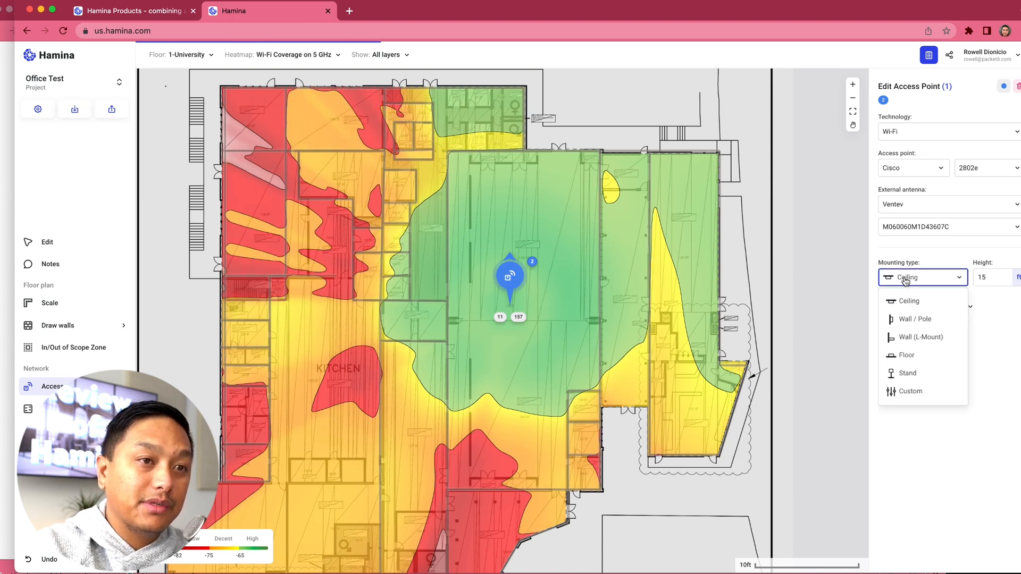
click(911, 321)
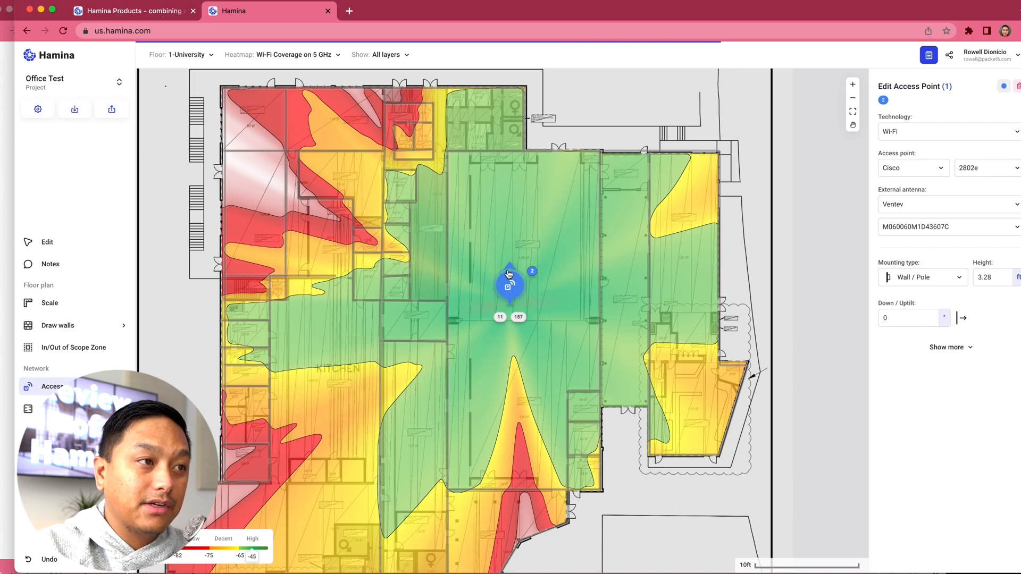
Step: Move the access point to the upper part of the large hall's right-hand wall and aim it left into the hall
drag(520, 287, 602, 198)
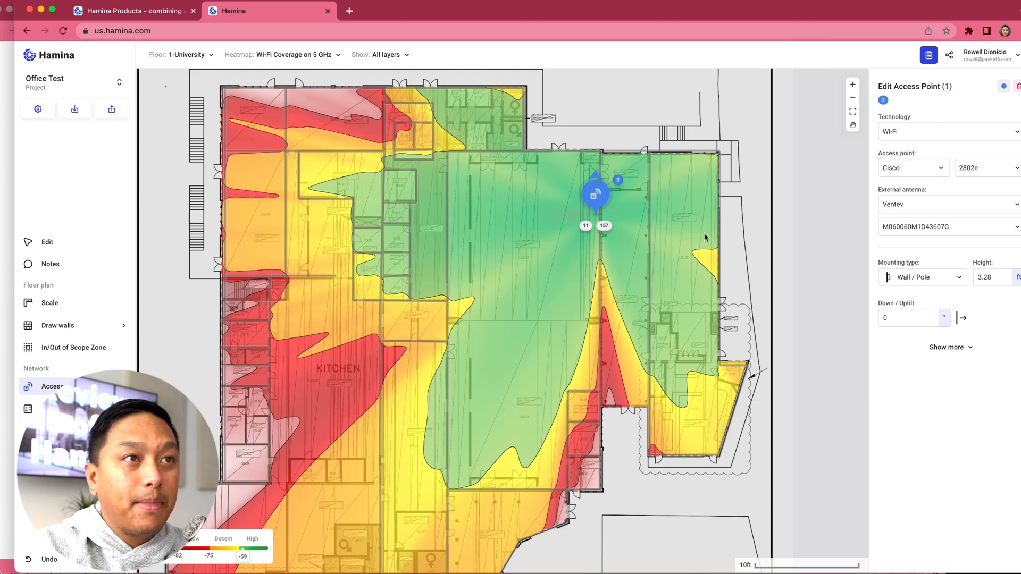
scroll(605, 165, up, 3)
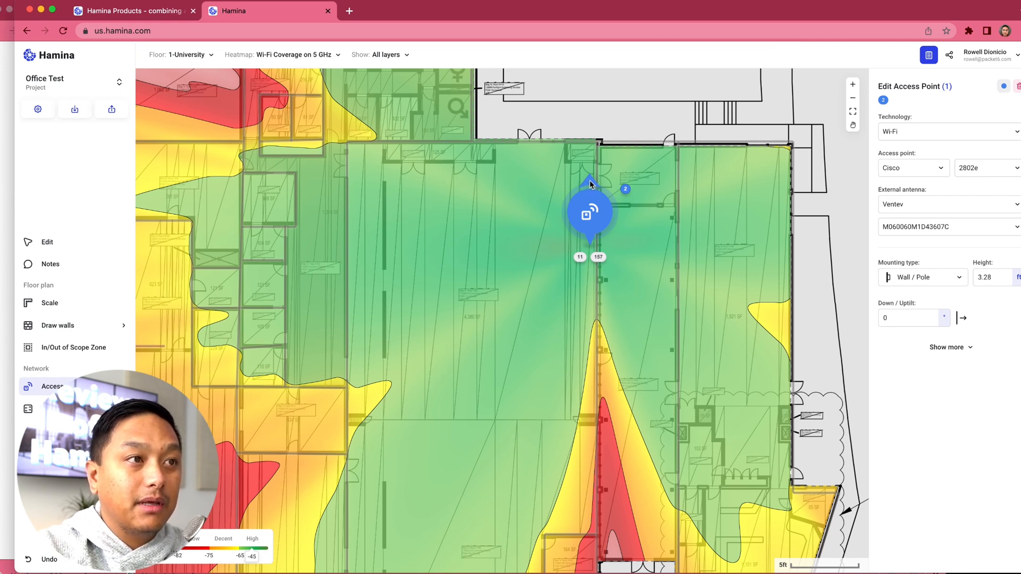
drag(591, 184, 556, 215)
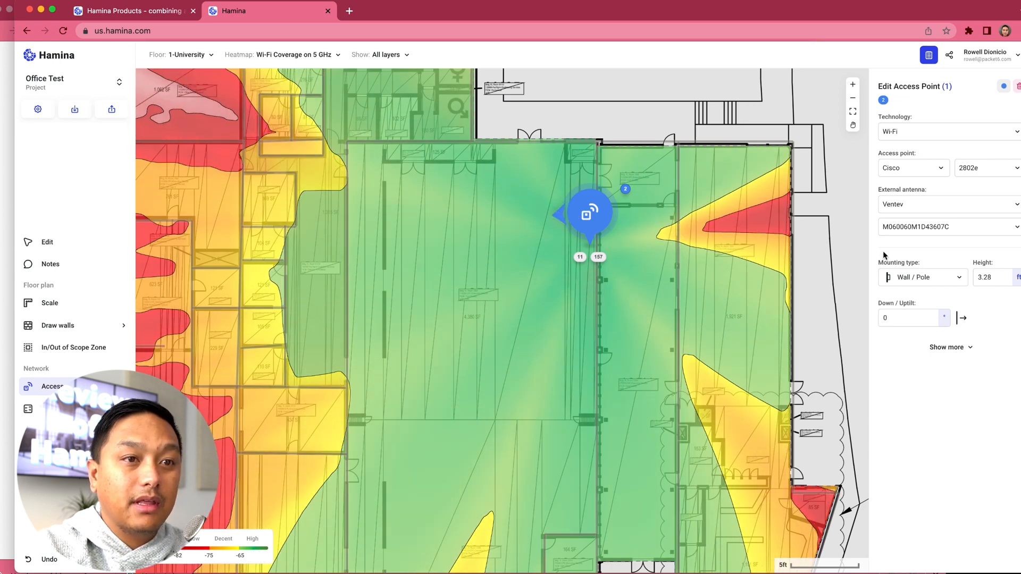
Step: Show the access point's additional settings and examine the help on naming patterns for the access point name
click(957, 348)
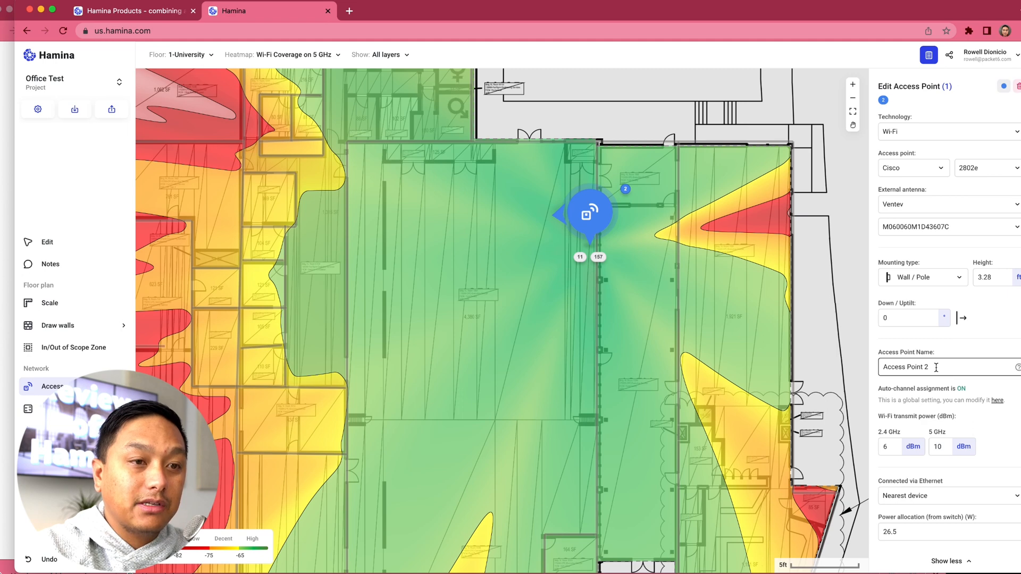
scroll(936, 367, down, 1)
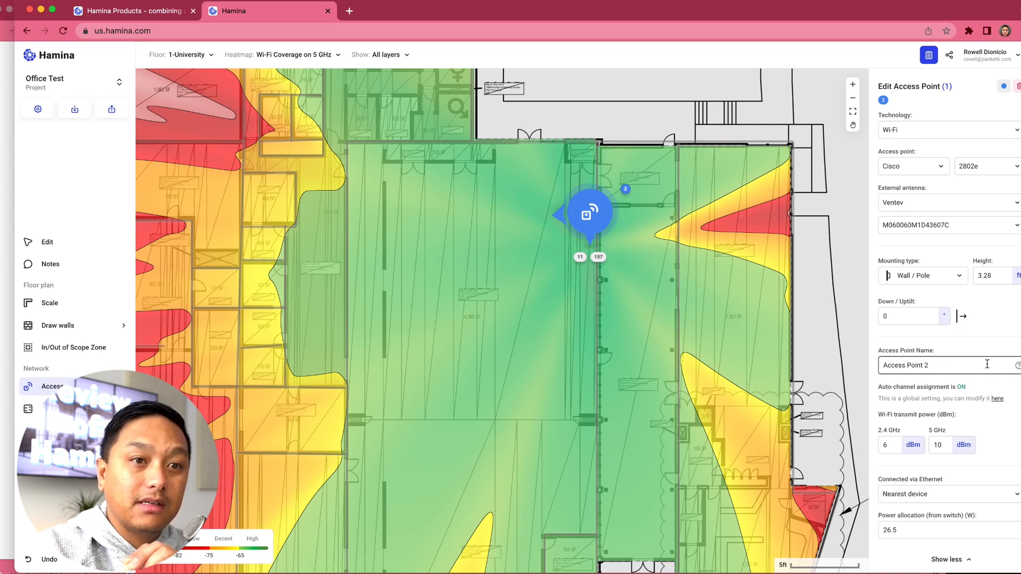
click(1019, 368)
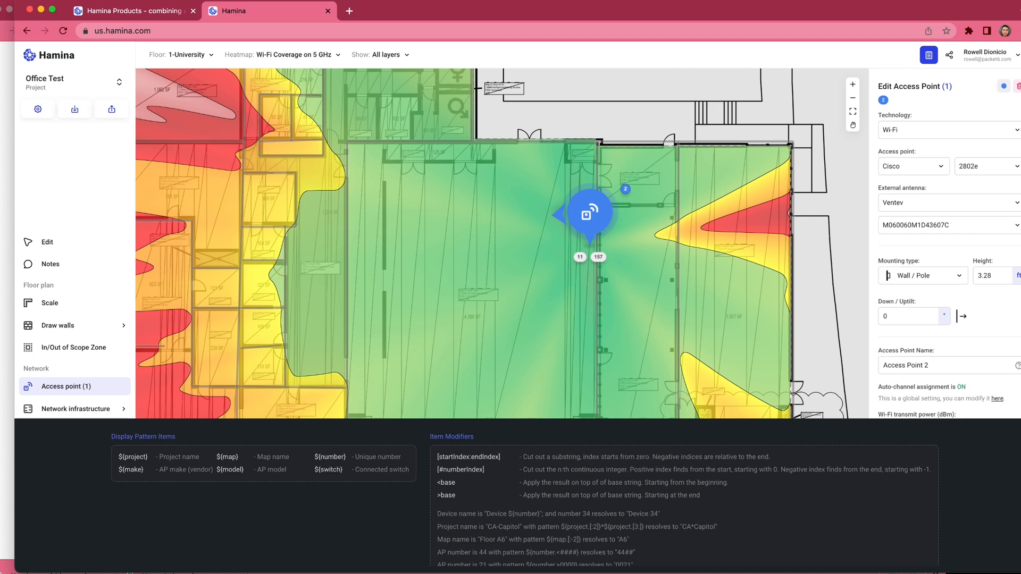
Step: Change the access point's name pattern to AP- ${number.<##}, checking the item modifiers in the naming help
click(955, 367)
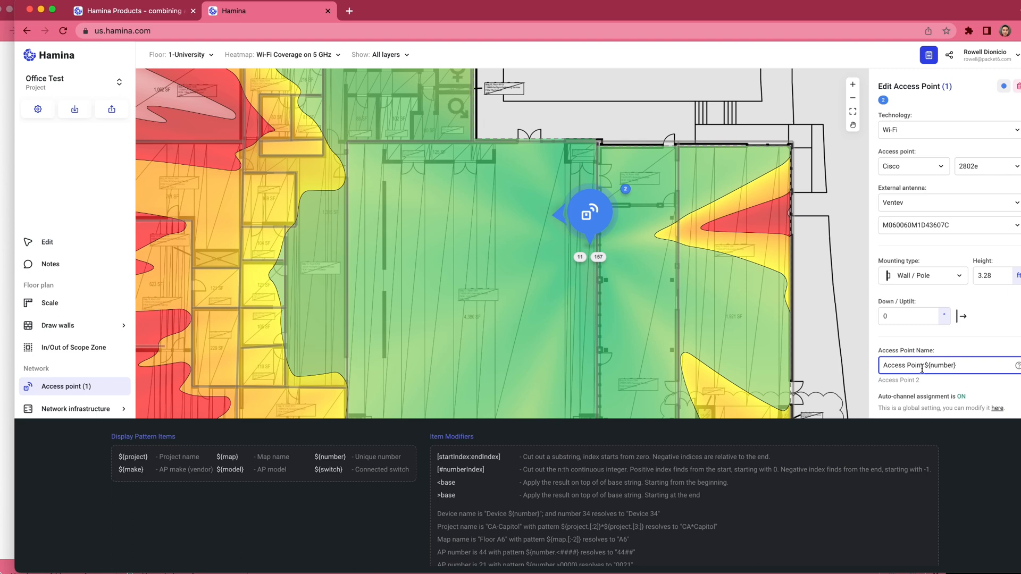
key(super+shift+Left)
text(AP)
text(-)
text(###)
key(BackSpace)
key(BackSpace)
scroll(483, 500, down, 1)
scroll(483, 500, down, 3)
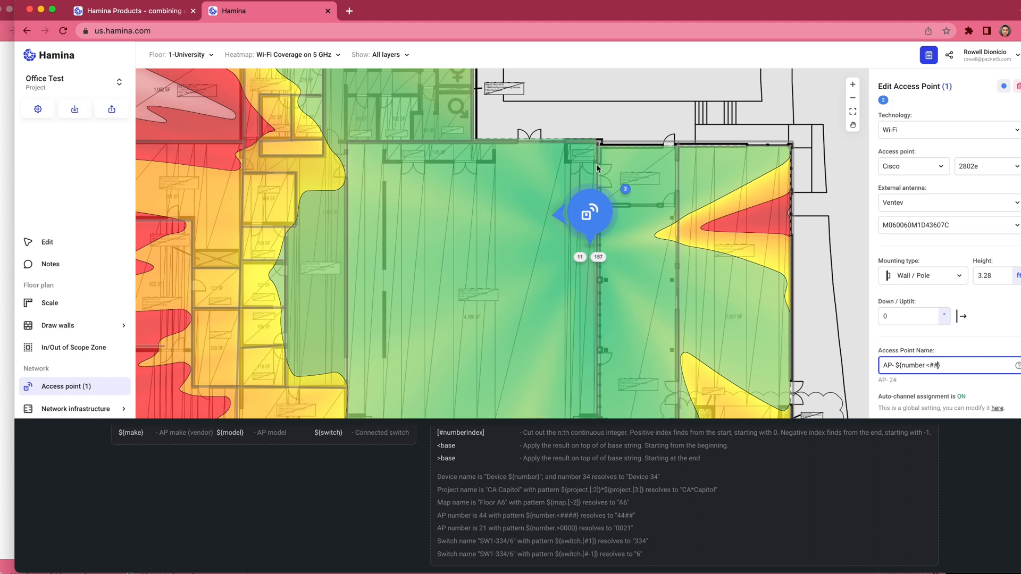
click(949, 107)
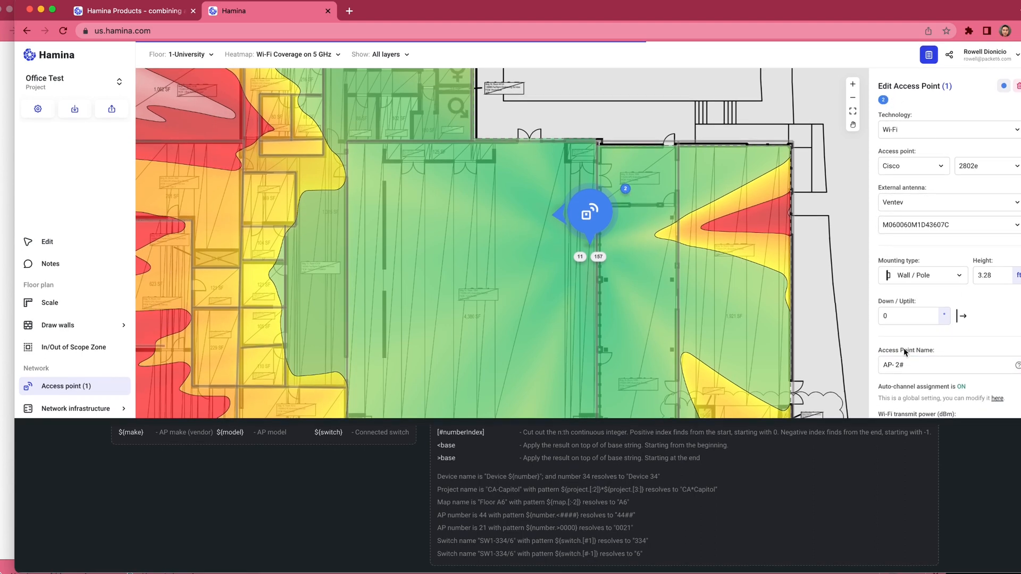
click(901, 365)
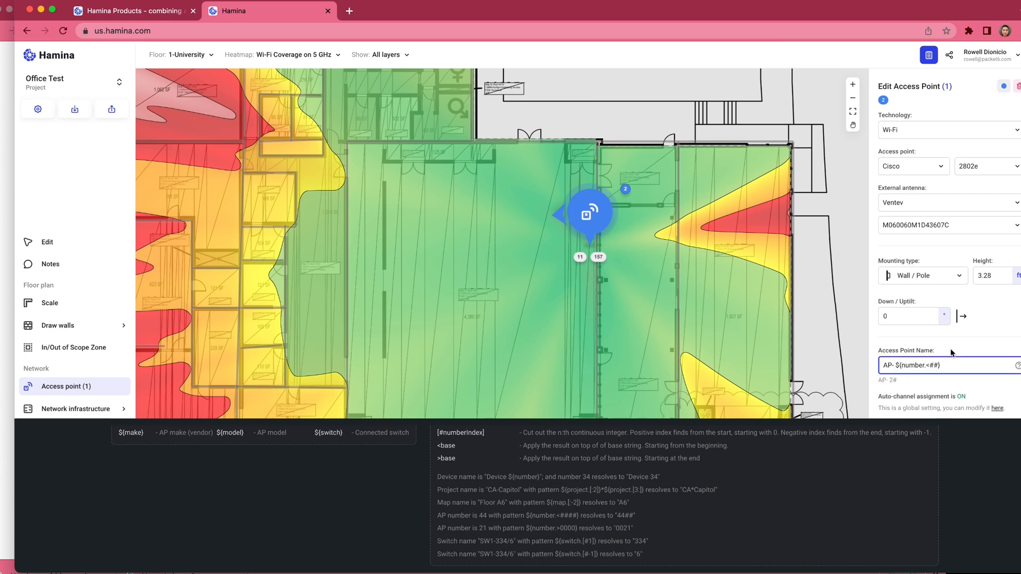
click(990, 328)
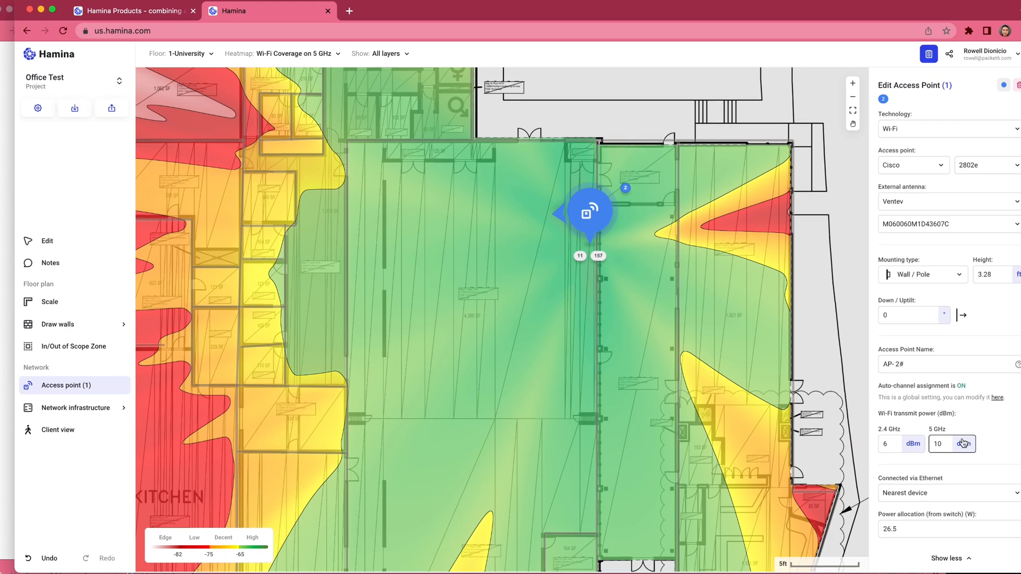
Step: Set the access point's transmit power to 5 dBm on 5 GHz and 3 dBm on 2.4 GHz, and return to edit mode
double_click(940, 445)
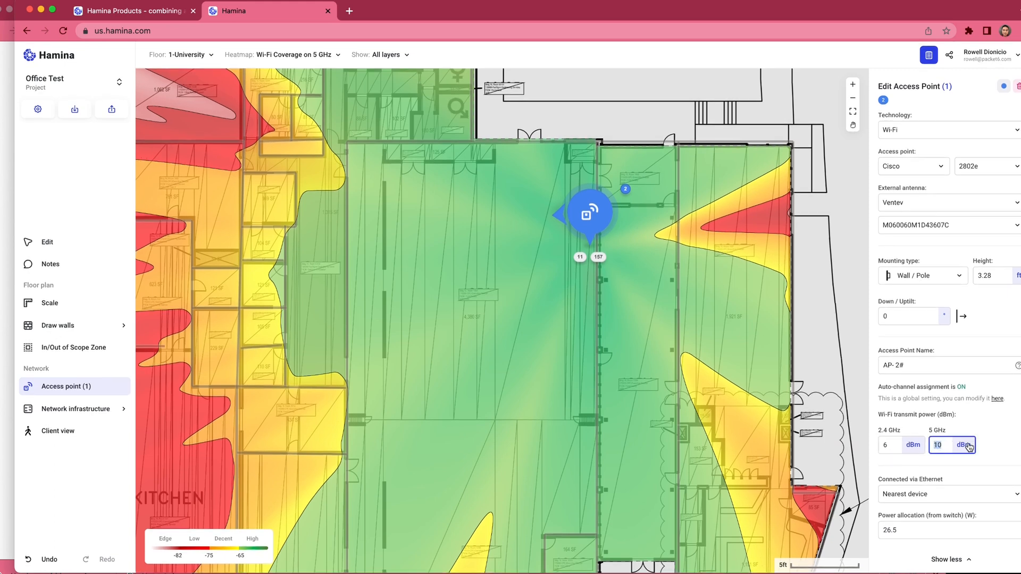
text(5)
double_click(883, 446)
text(3)
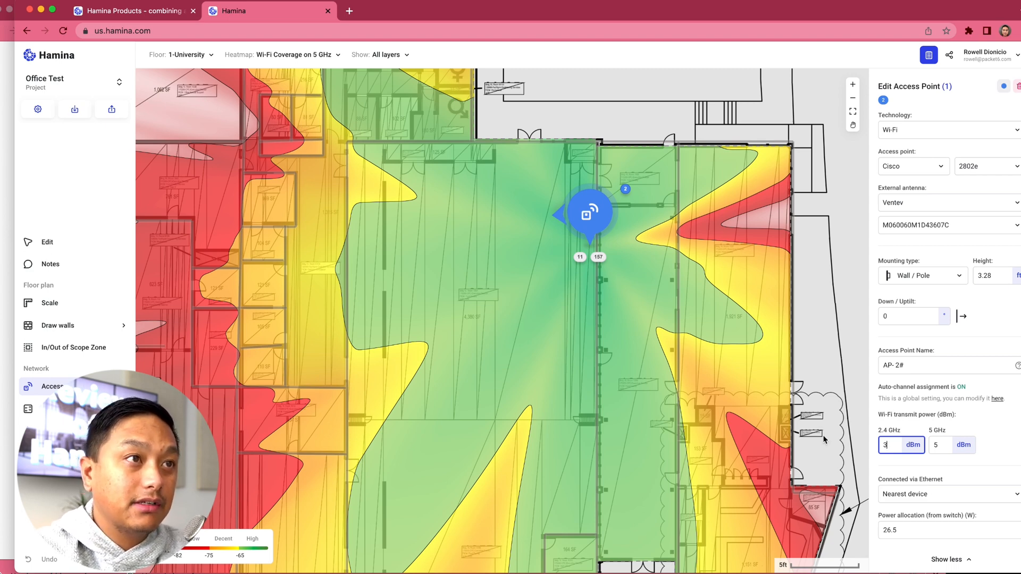
click(46, 243)
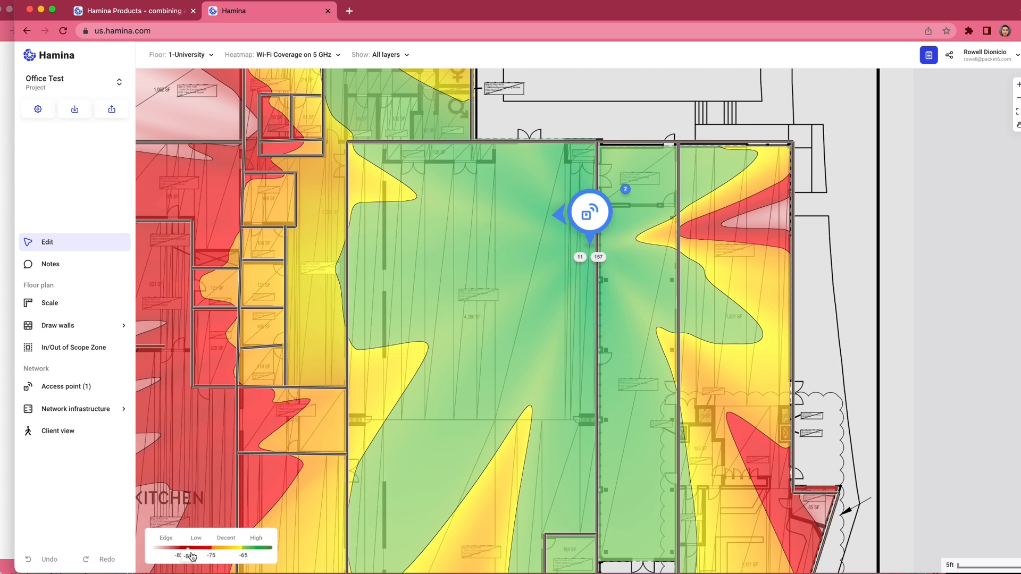
Step: Adjust the coverage heatmap requirements, setting the Decent/Low threshold to -72 dBm and the Low/Edge threshold to -78 dBm
click(209, 546)
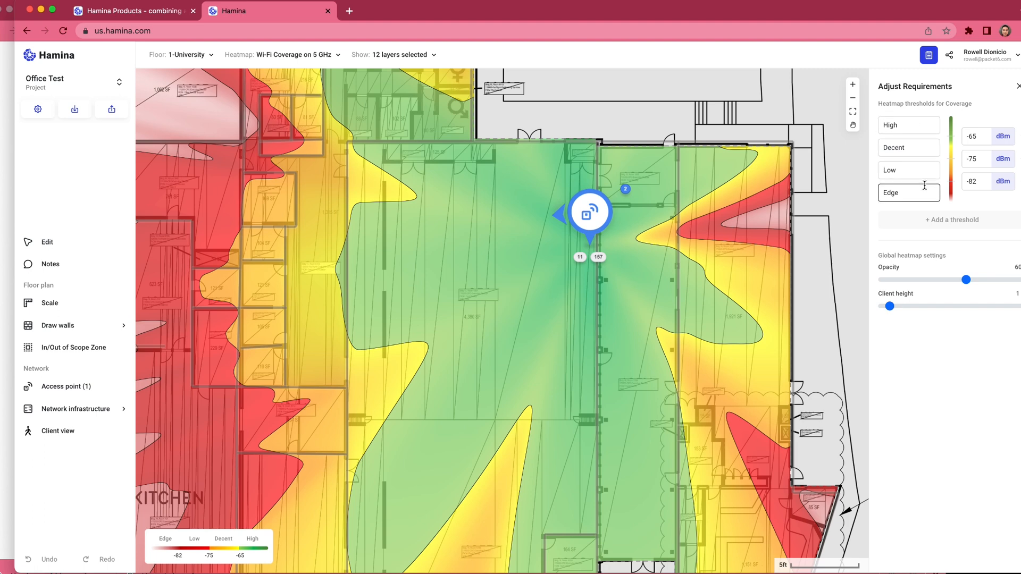
click(979, 158)
click(983, 181)
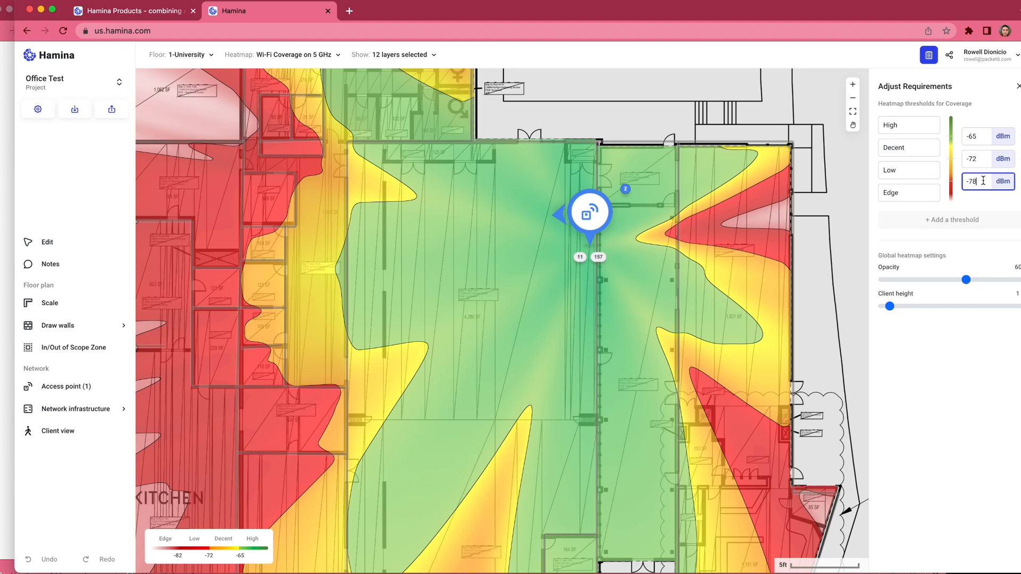
key(Tab)
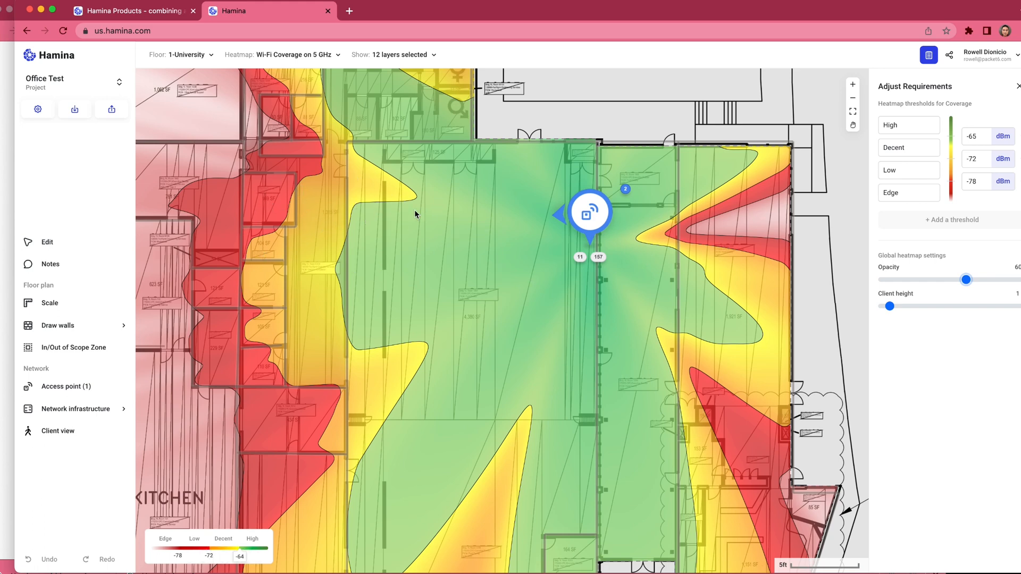
Step: Try -85 dBm for the Low/Edge coverage threshold and finally set it to -82 dBm
click(975, 182)
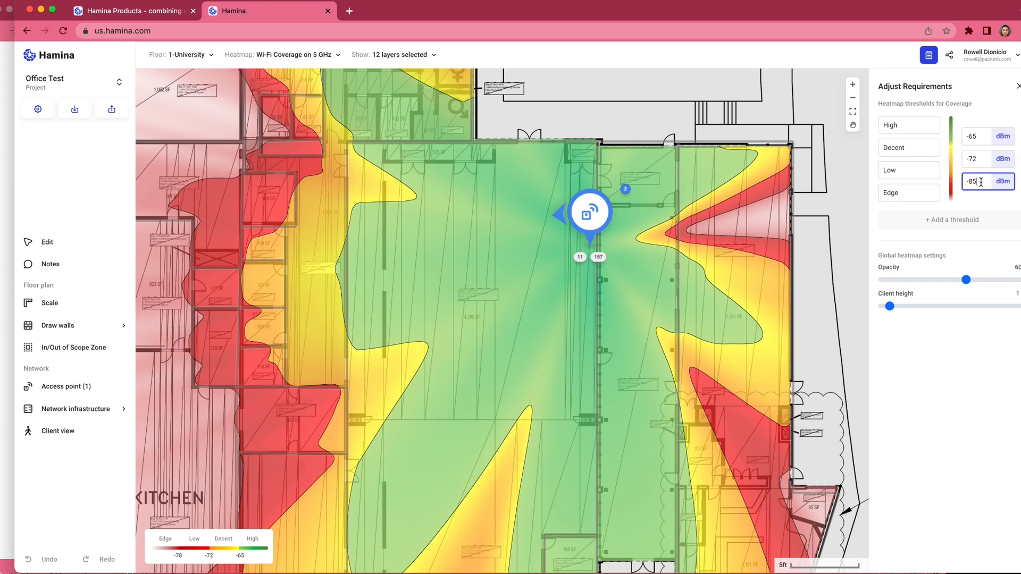
key(Tab)
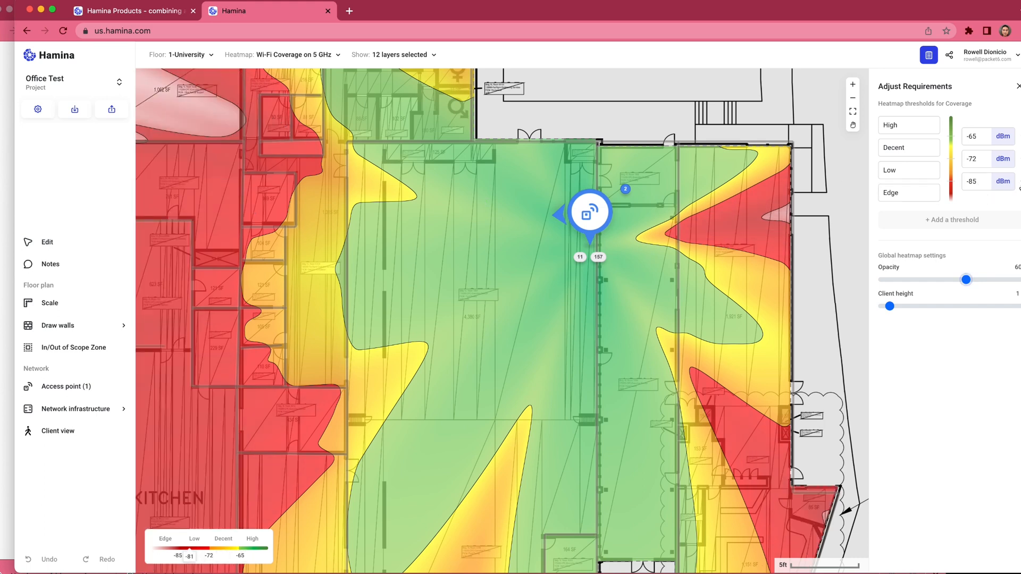
click(981, 180)
key(Tab)
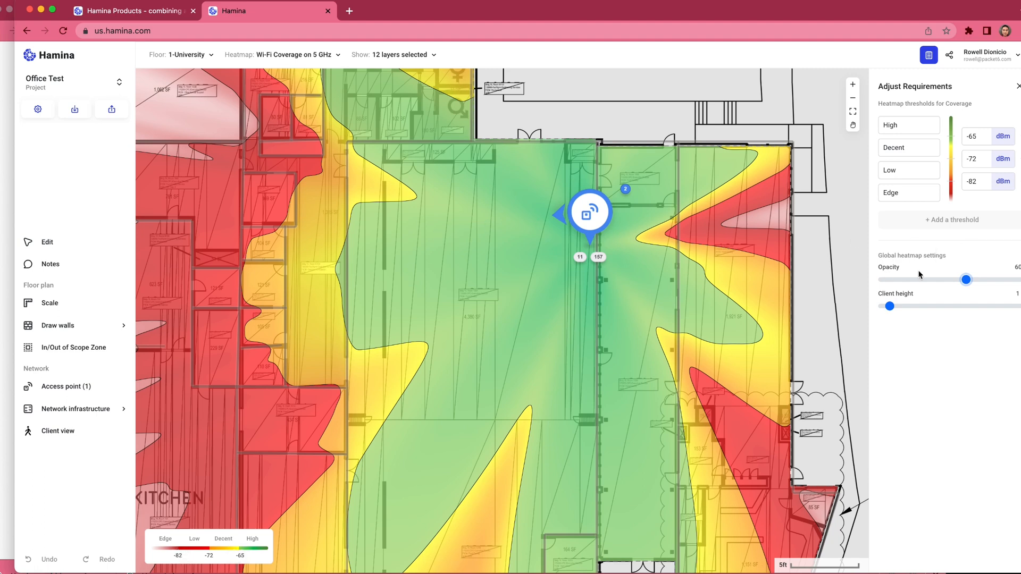
Step: Lower the heatmap opacity to 54, try a client height of 2.8, and settle on a client height of 0.8
mouse_move(960, 282)
mouse_down()
mouse_move(910, 286)
mouse_move(957, 286)
mouse_up()
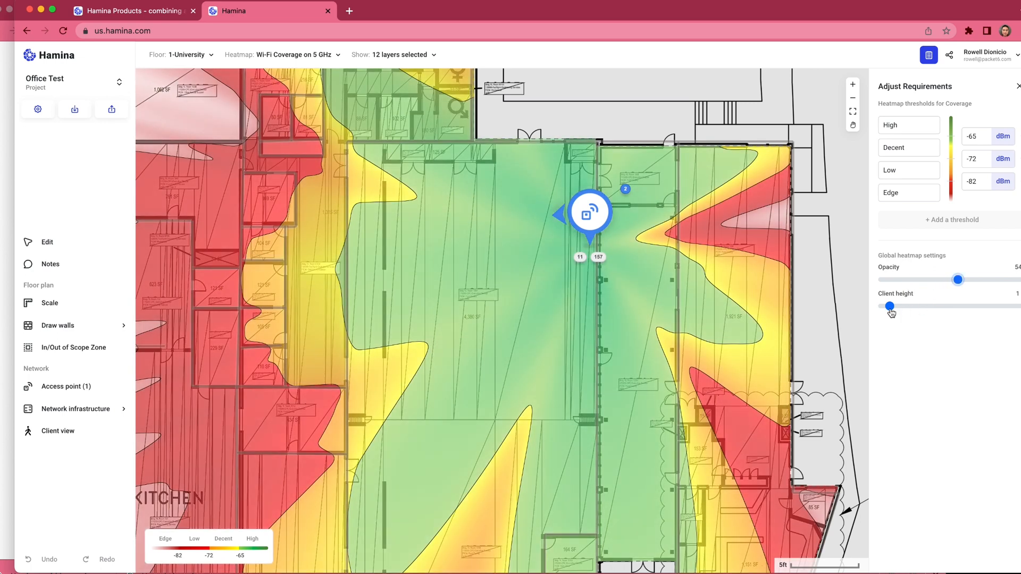
drag(891, 314, 904, 312)
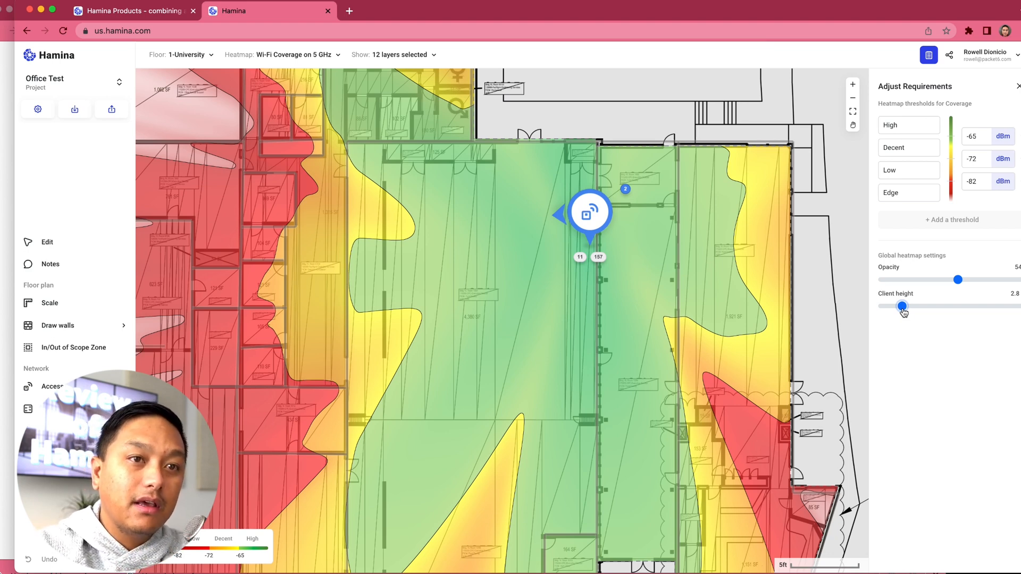
mouse_move(904, 313)
mouse_down()
mouse_move(915, 312)
mouse_move(891, 313)
mouse_up()
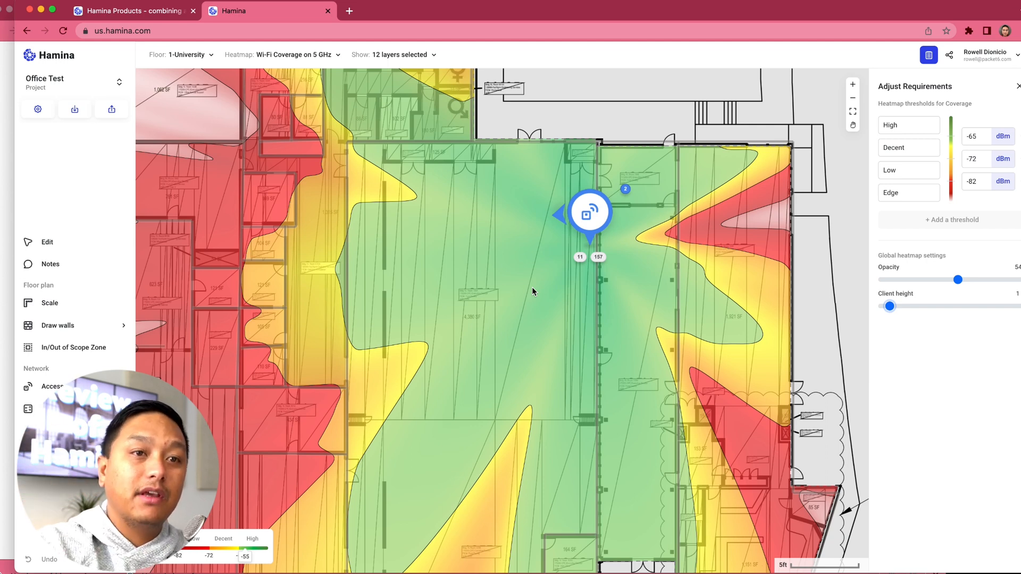
mouse_move(890, 311)
mouse_down()
mouse_move(900, 313)
mouse_move(890, 314)
mouse_up()
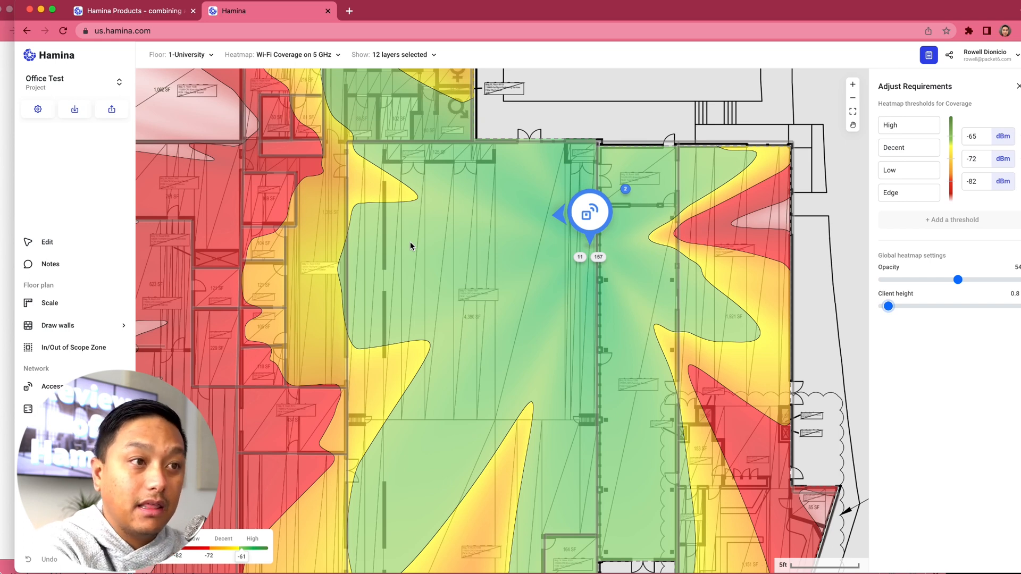
Step: Hide the Walls layer and the Access Points layer with its channels and numbers on the map
click(397, 56)
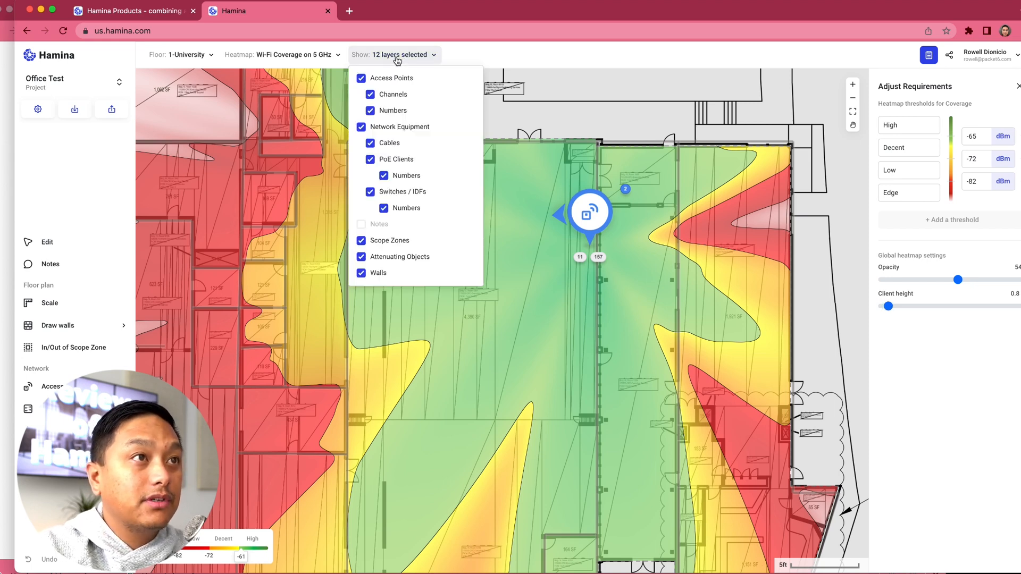
click(363, 273)
click(363, 273)
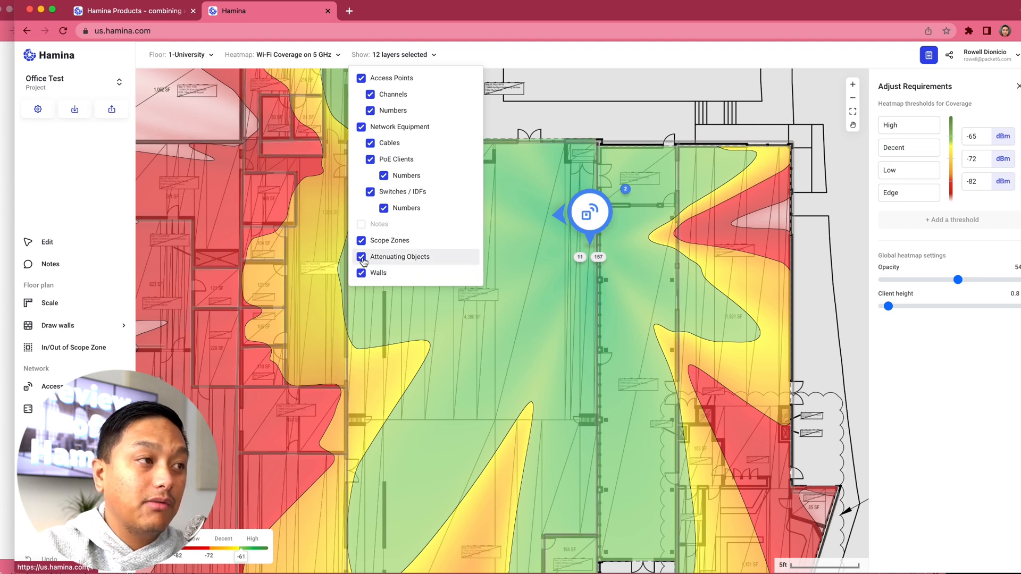
click(362, 273)
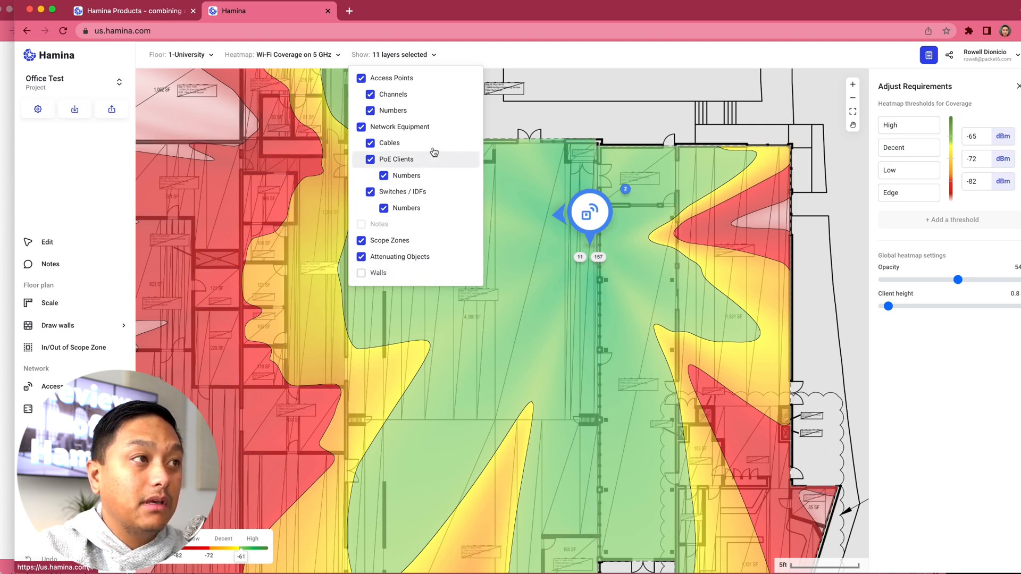
click(360, 80)
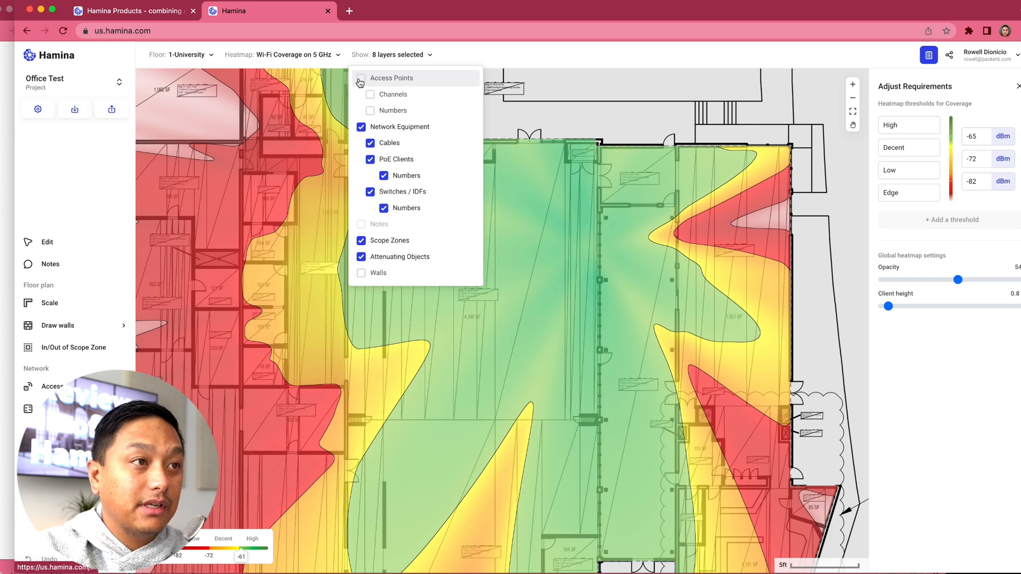
click(419, 47)
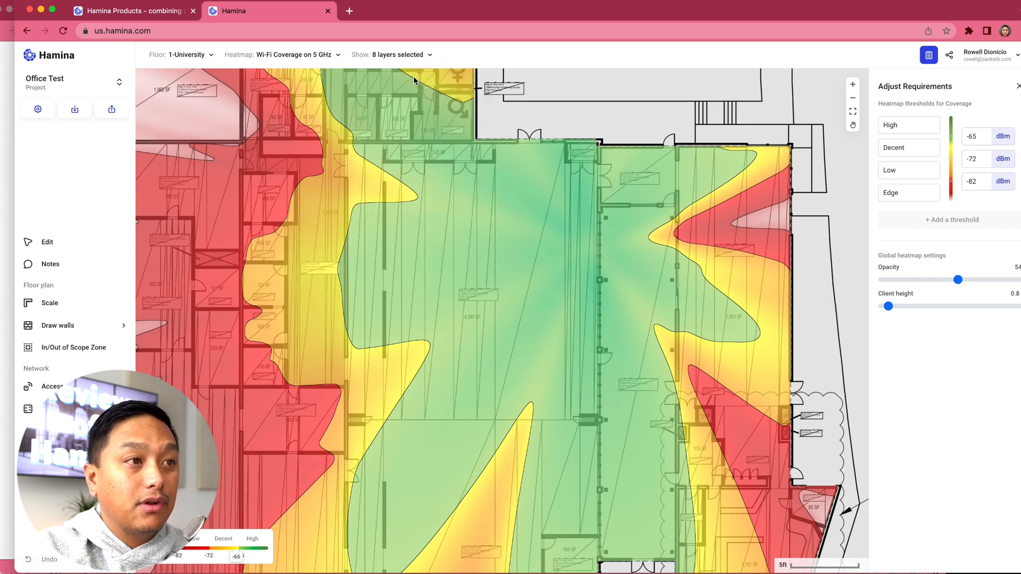
Step: Turn the heatmap off and restore the Wi-Fi heatmap
click(314, 56)
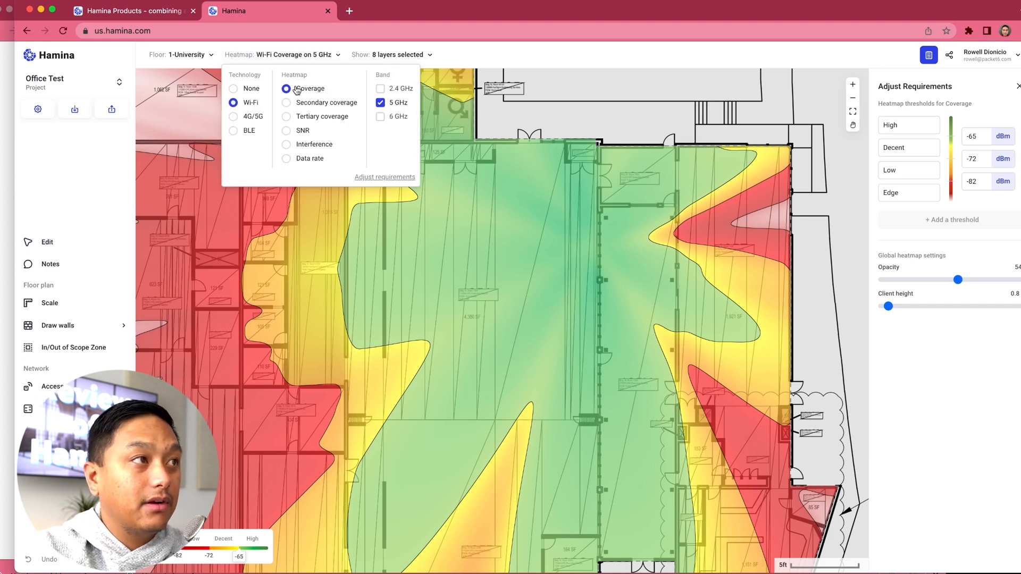
click(236, 89)
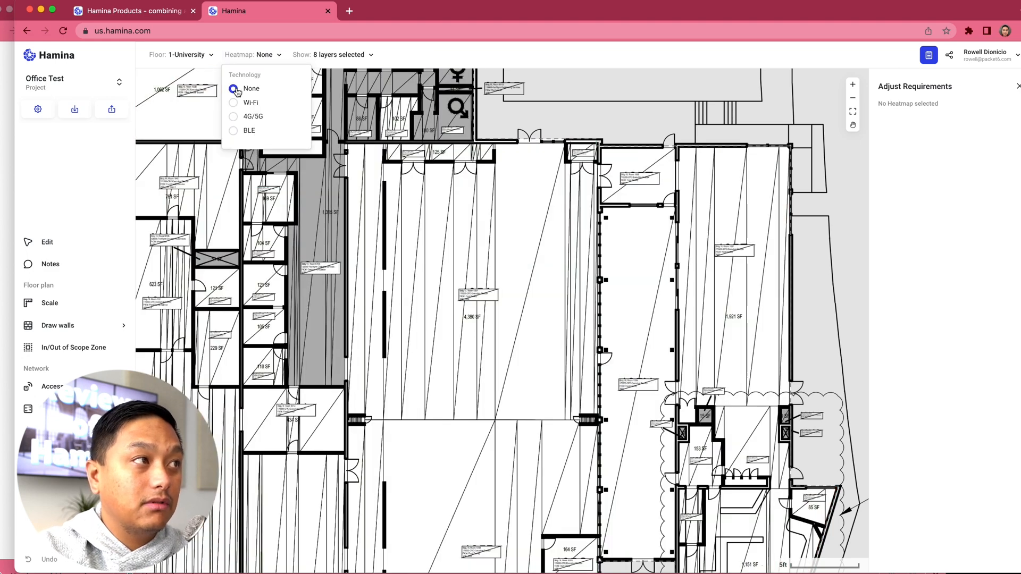
click(282, 59)
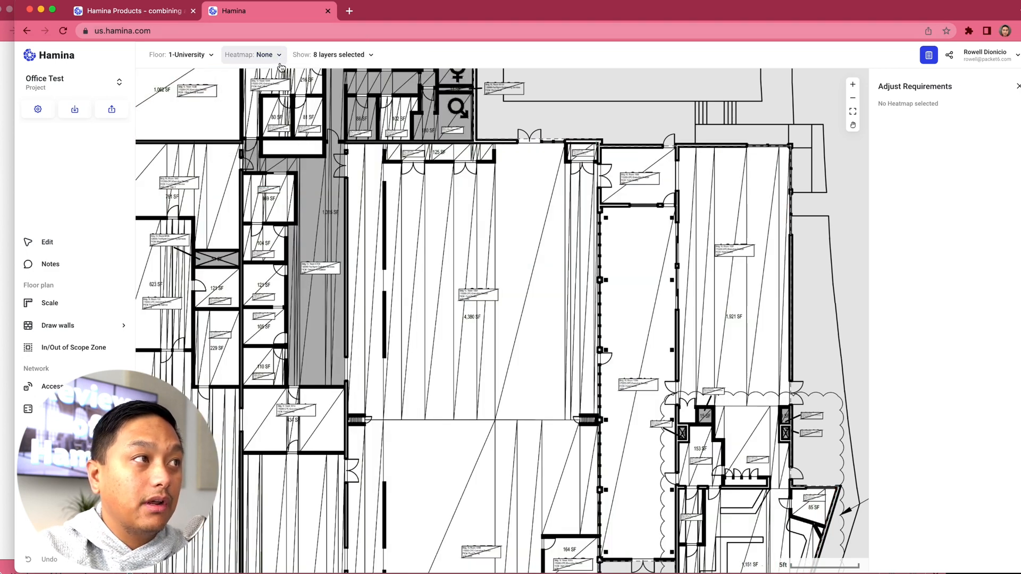
click(266, 59)
click(235, 103)
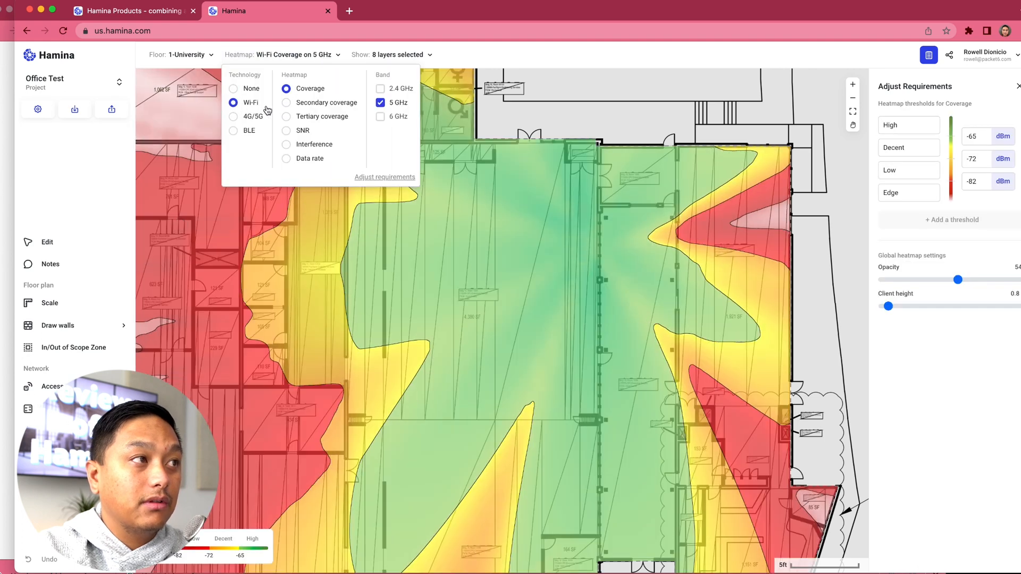
Step: Display the Wi-Fi secondary coverage heatmap, include the 2.4 GHz band, and switch back to Coverage
click(293, 104)
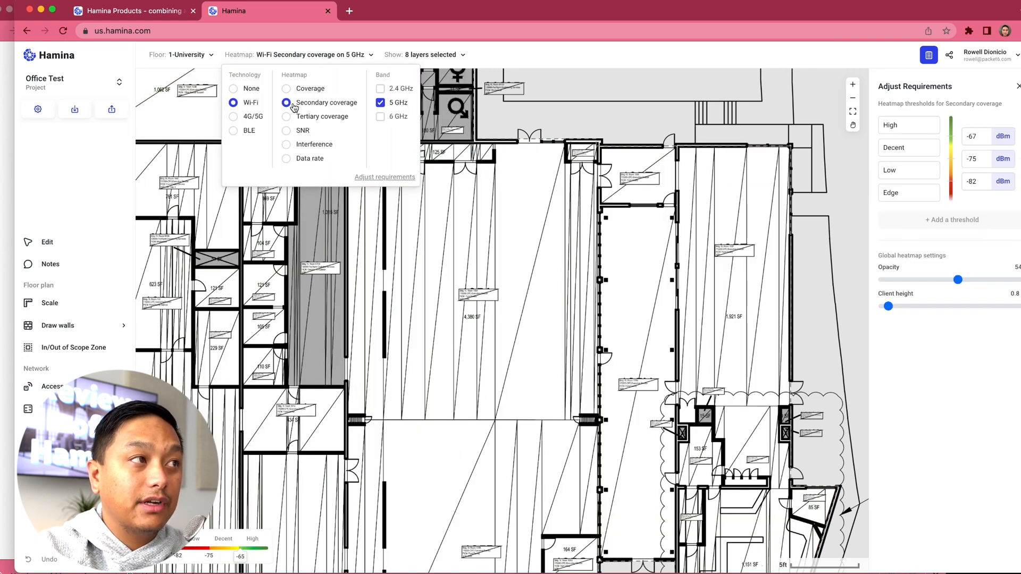
click(380, 88)
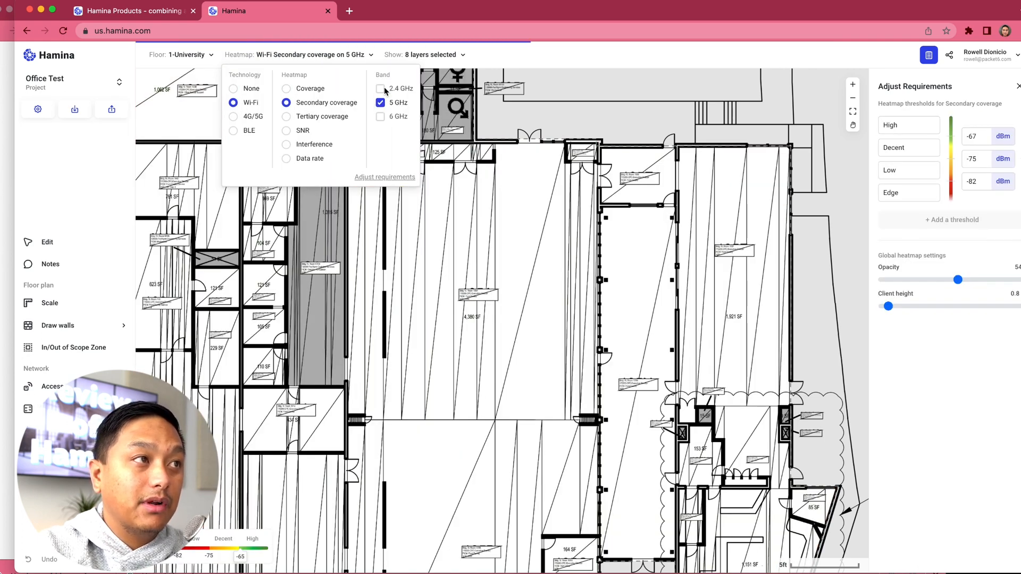
click(288, 89)
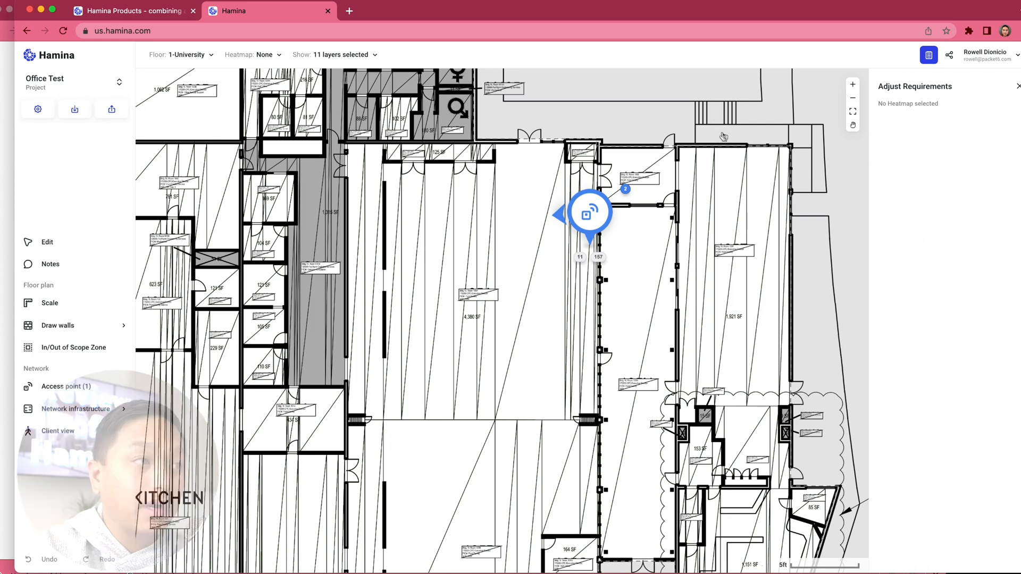
Step: Place a network switch with 24 total ports and a power budget of 300 in the small room northeast of the access point
click(54, 415)
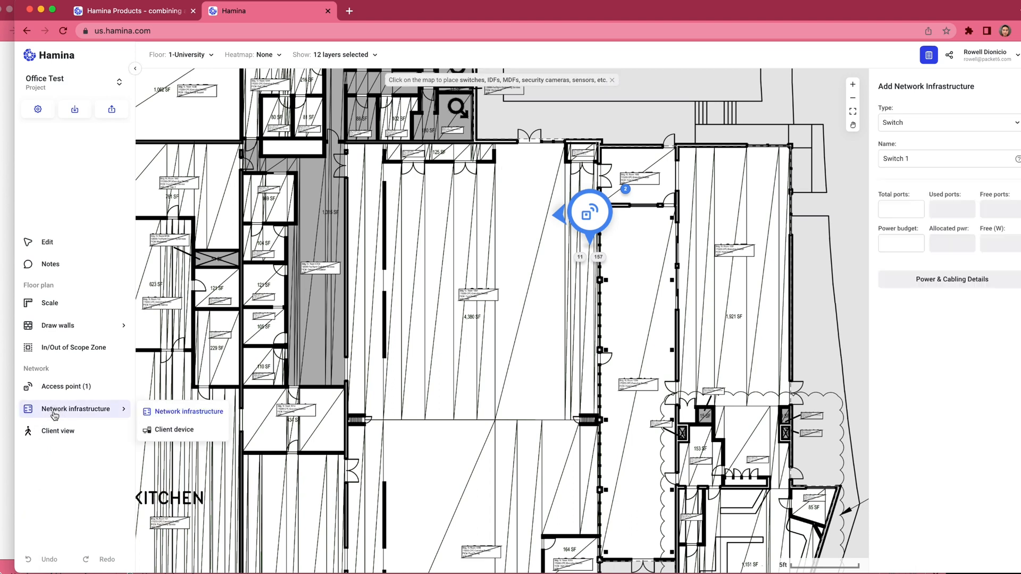
click(179, 417)
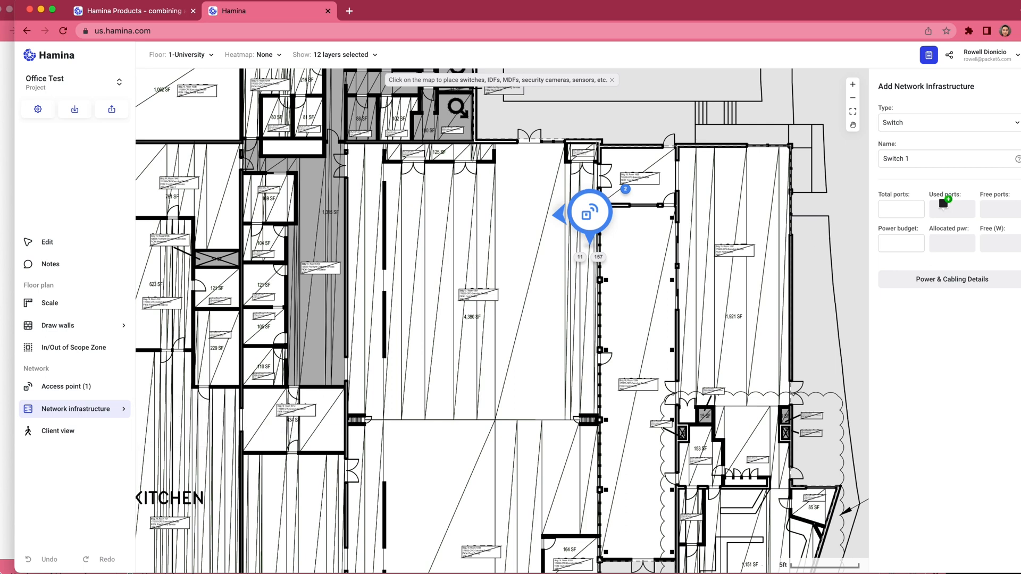
click(966, 130)
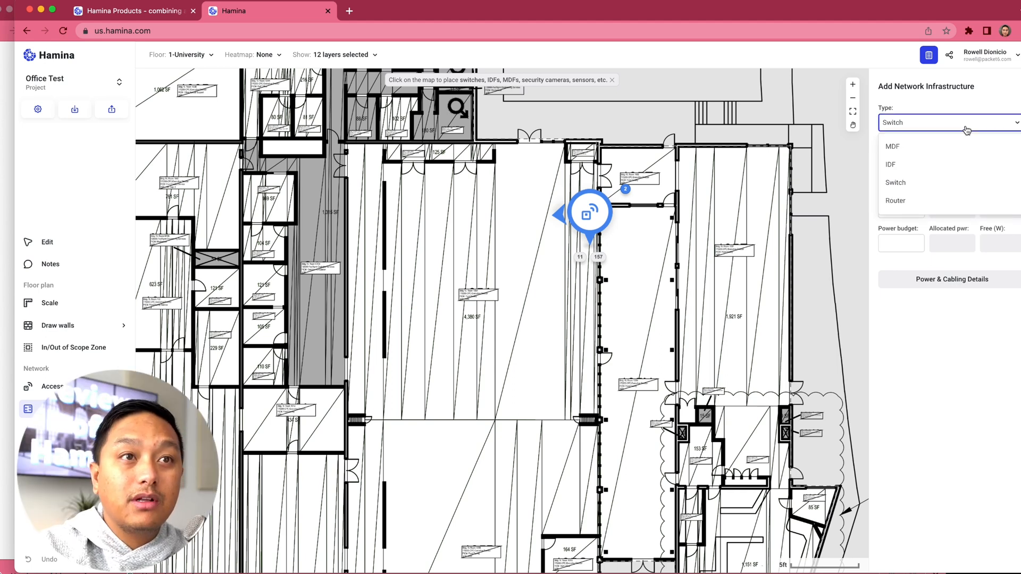
click(922, 121)
click(898, 208)
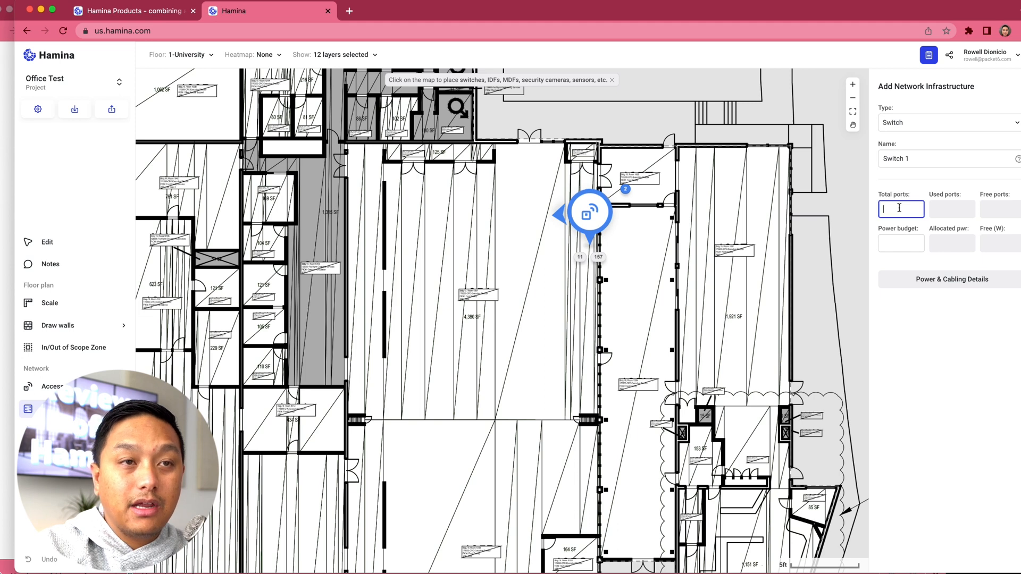
text(24)
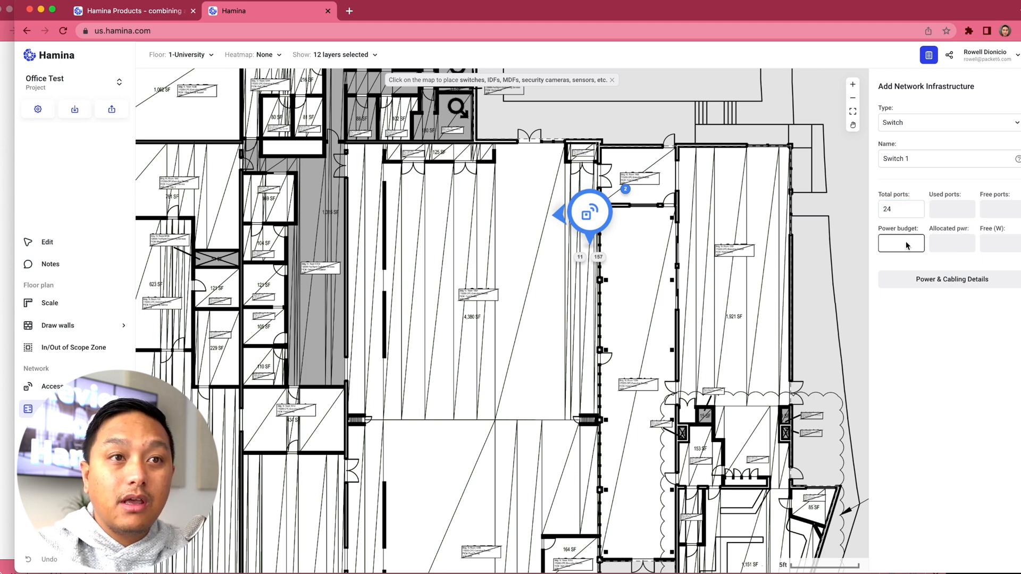
click(906, 245)
text(300)
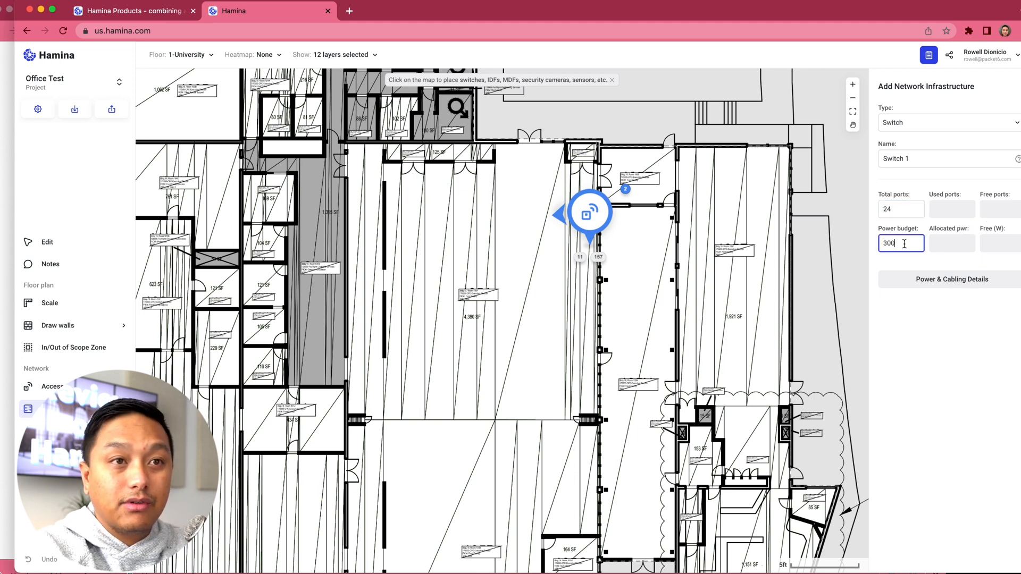
click(907, 376)
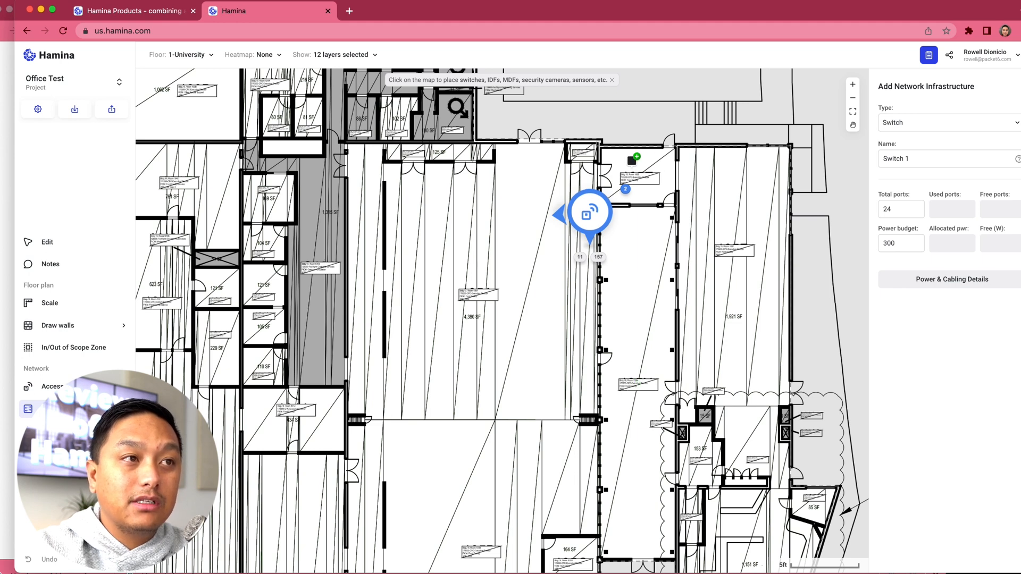
click(650, 184)
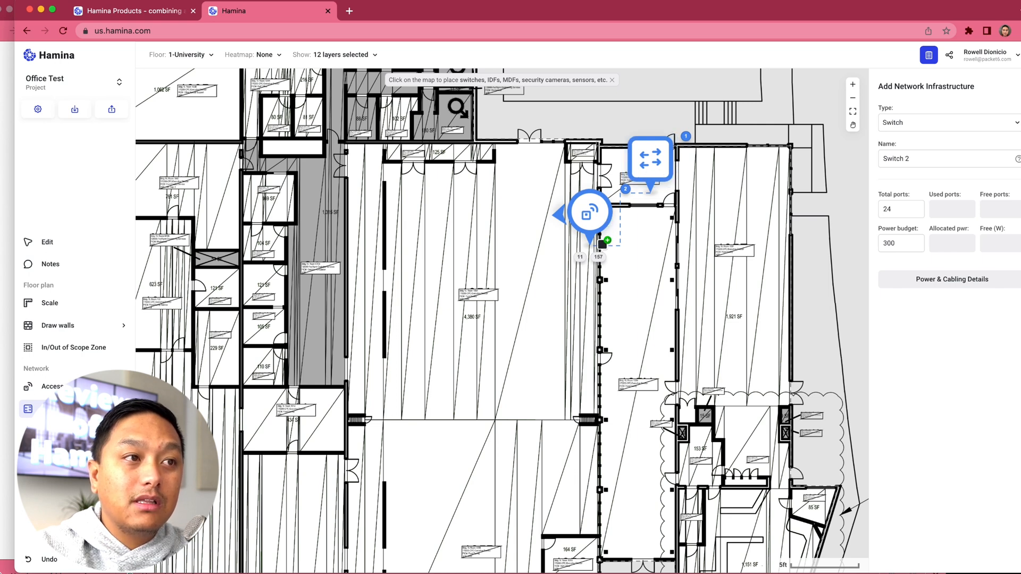
Step: Review the placed switch's power and cabling details, including its connected devices, and close the report
click(78, 251)
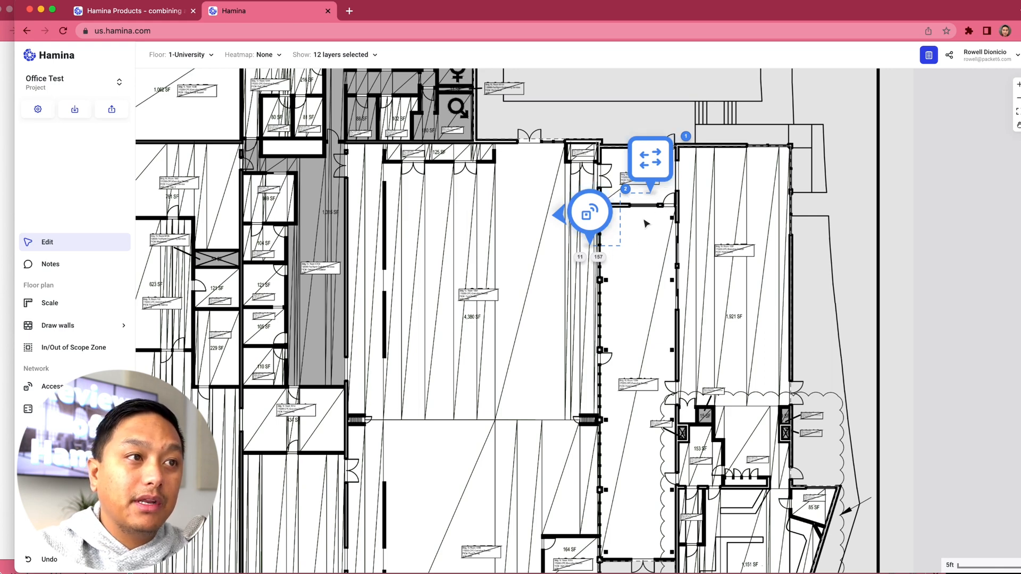
scroll(646, 224, up, 4)
drag(646, 222, 607, 302)
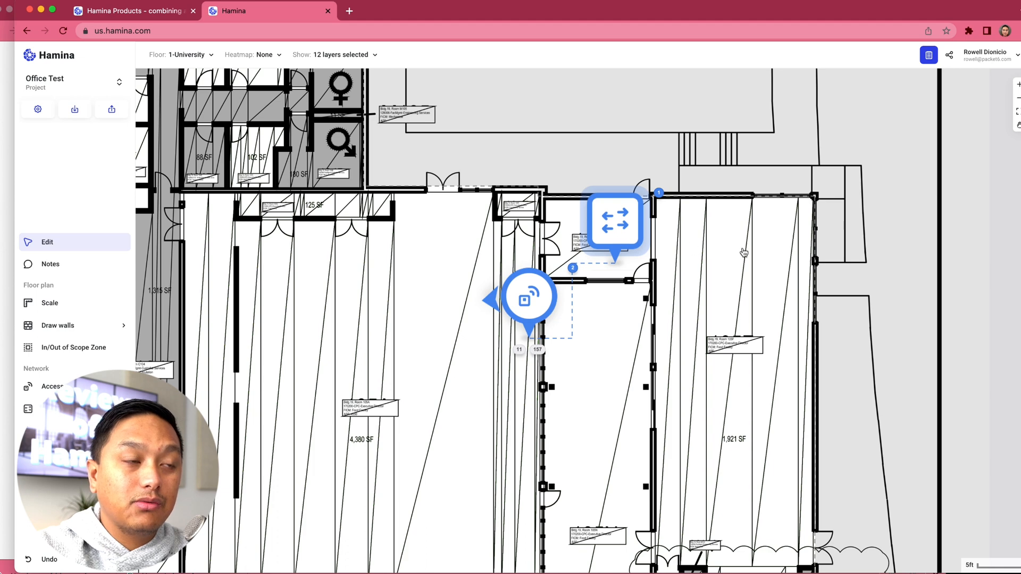
click(627, 231)
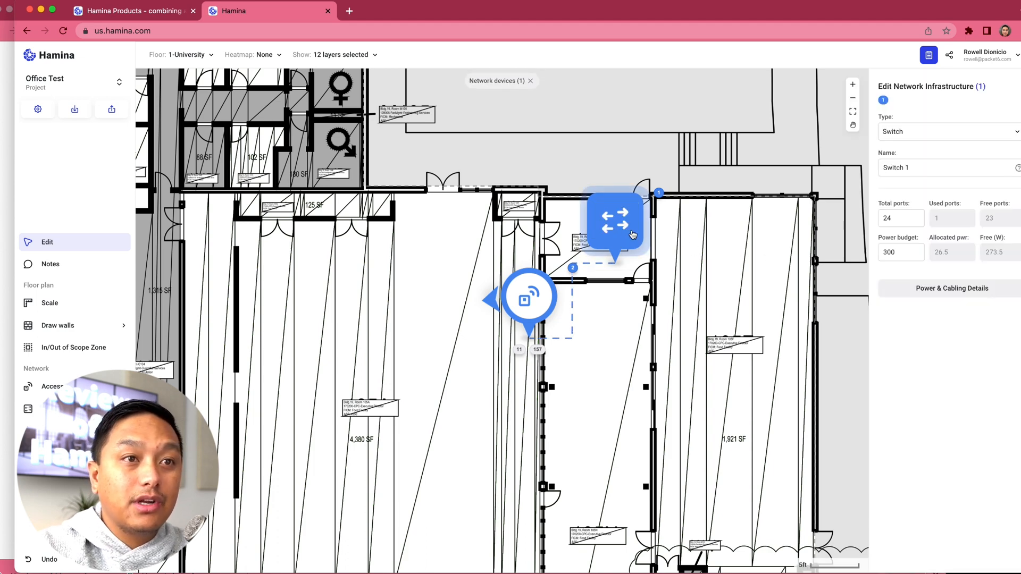
click(948, 292)
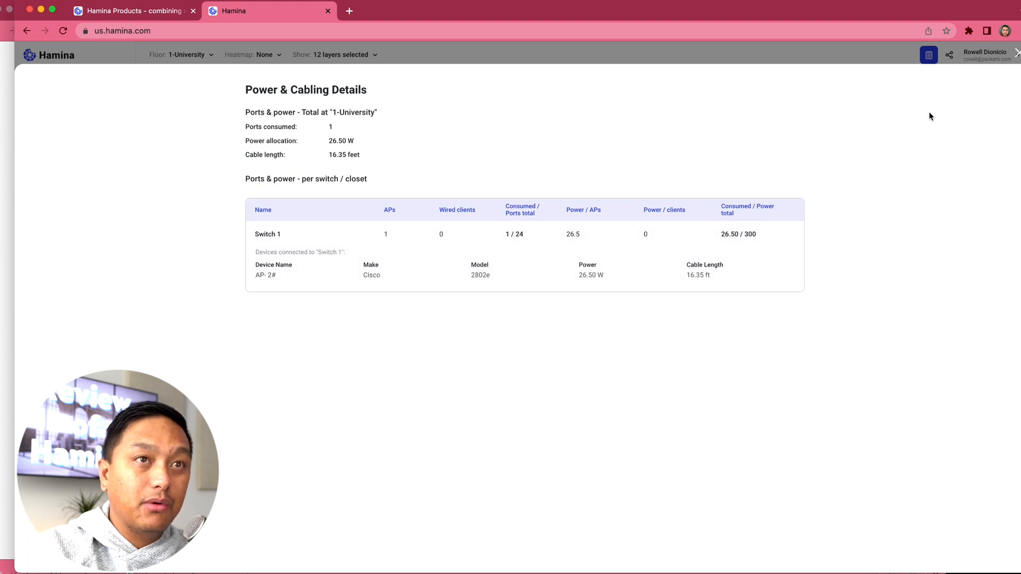
click(1018, 55)
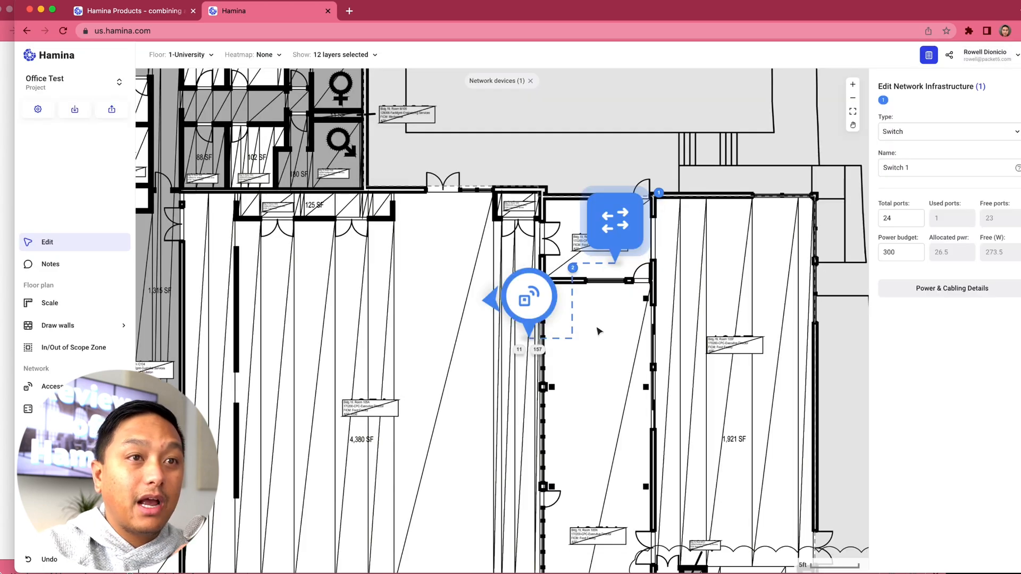
Step: Inspect the existing access point's Ethernet connection and power allocation settings
click(530, 310)
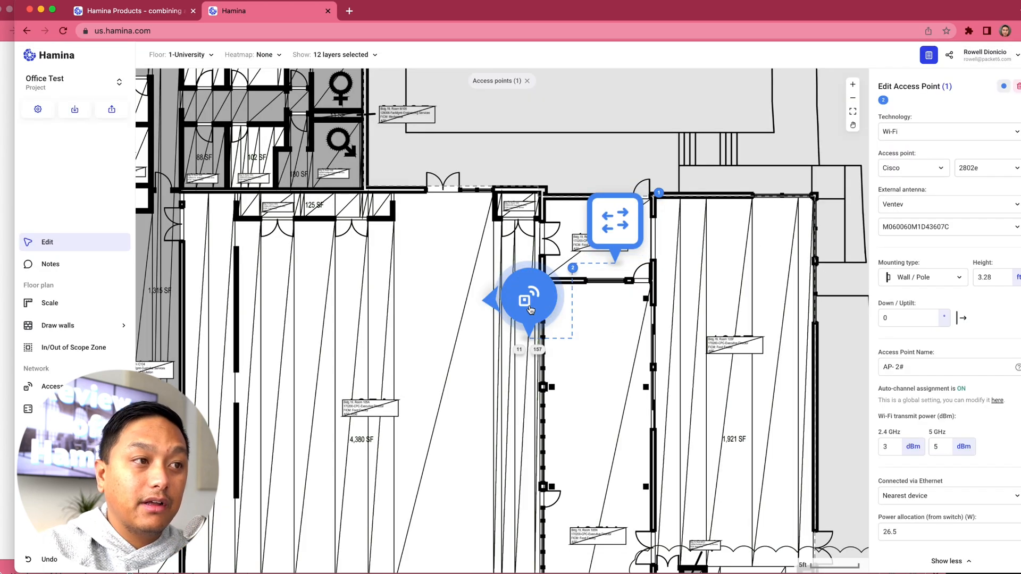
click(604, 377)
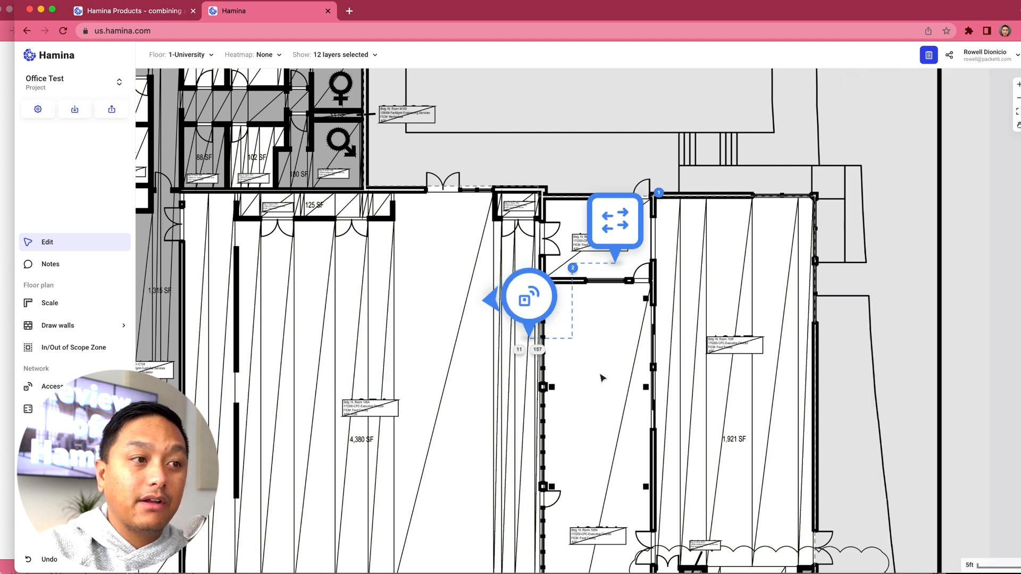
click(529, 304)
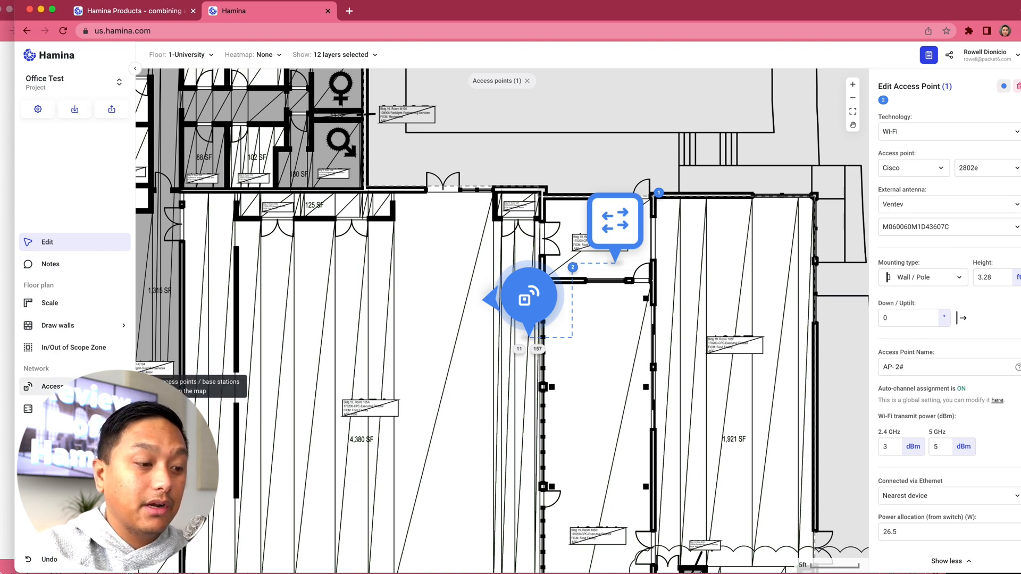
Step: Place another wall-mounted Cisco 2802e access point with the Ventev antenna in the middle of the 1,921 SF room
click(28, 387)
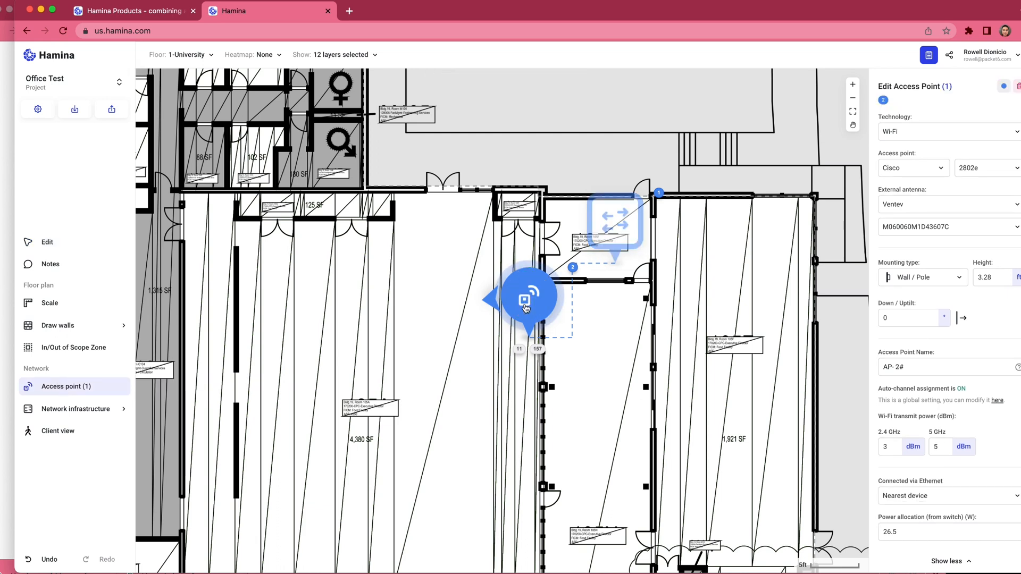
click(617, 442)
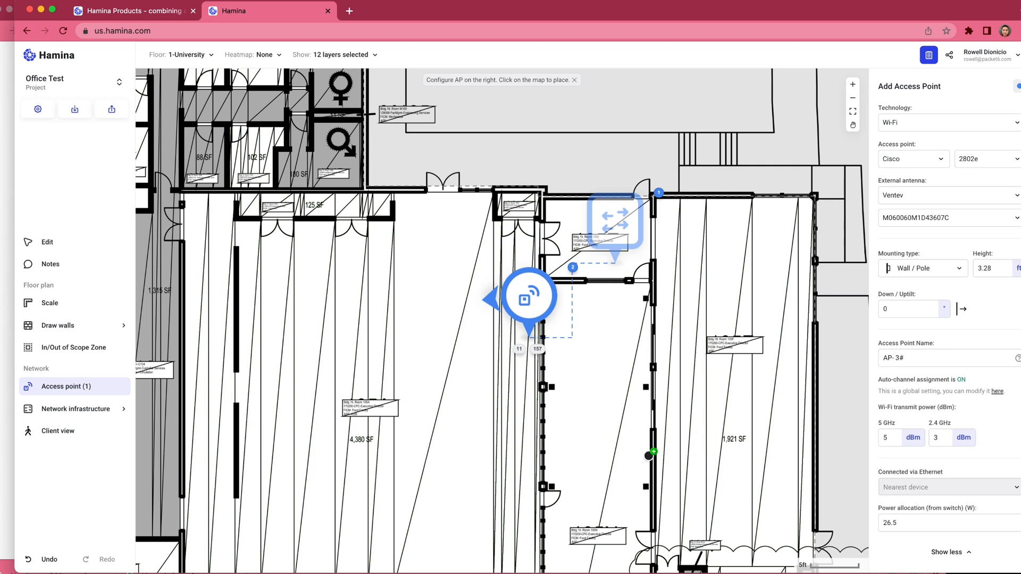
click(739, 405)
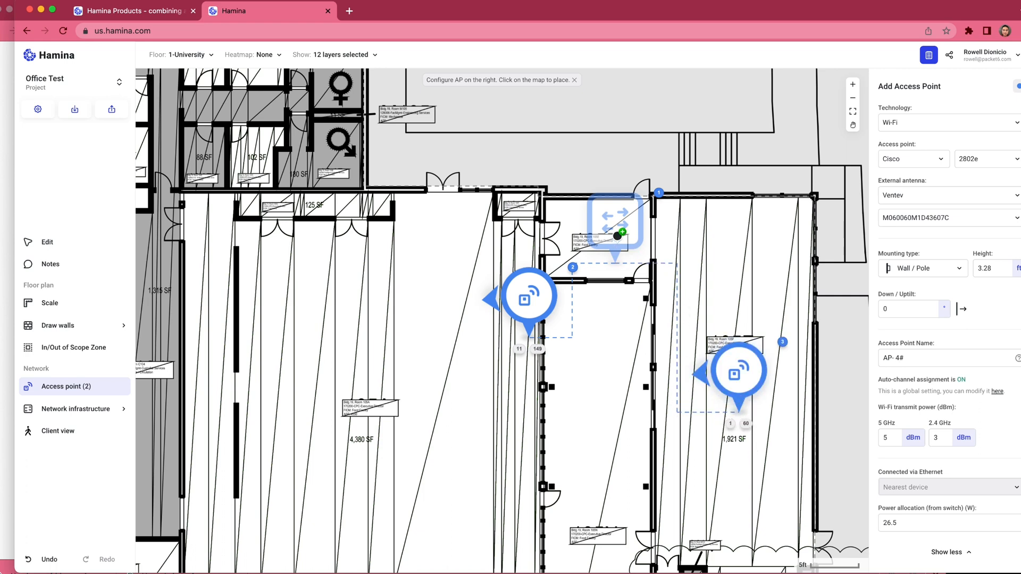
Step: Add a Camera client device inside the double-door entrance on the north wall of the 4,380 SF room
click(68, 417)
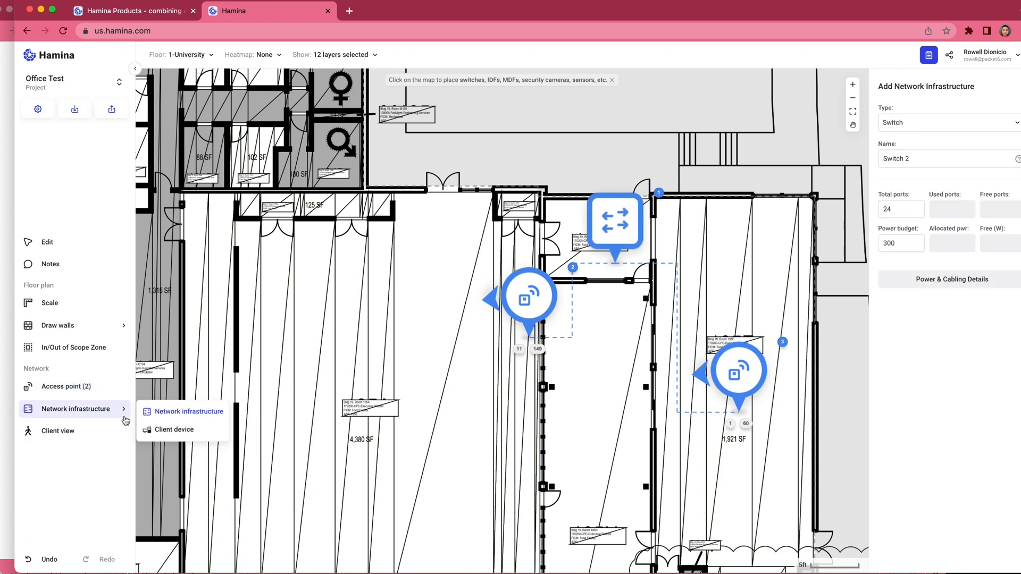
click(156, 429)
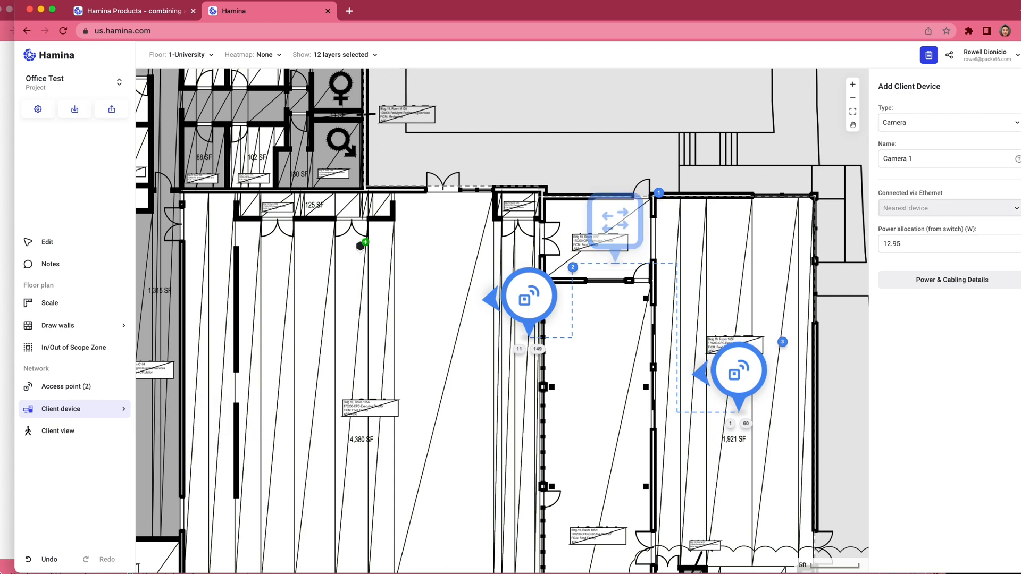
click(56, 413)
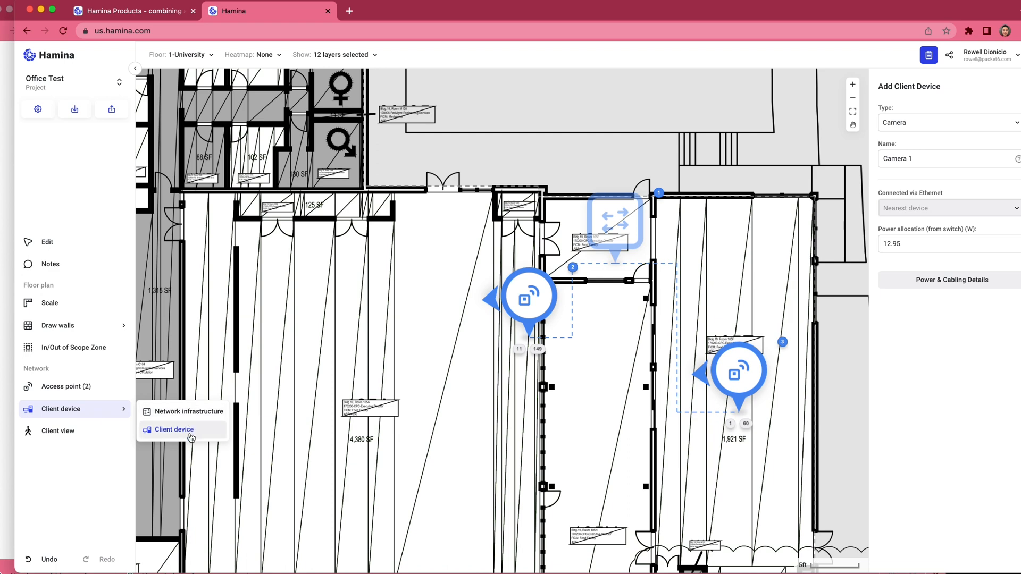
click(957, 124)
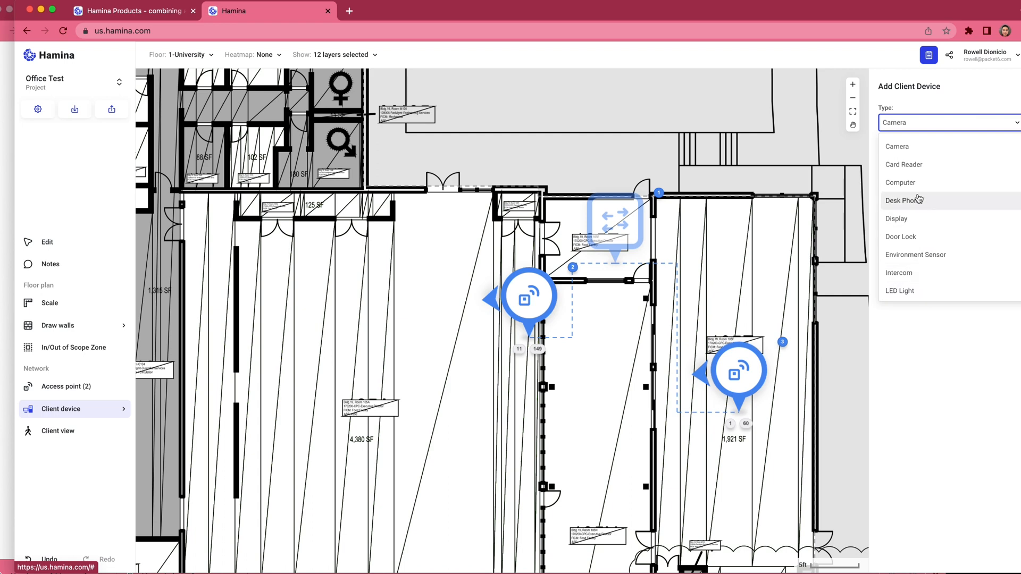
click(923, 146)
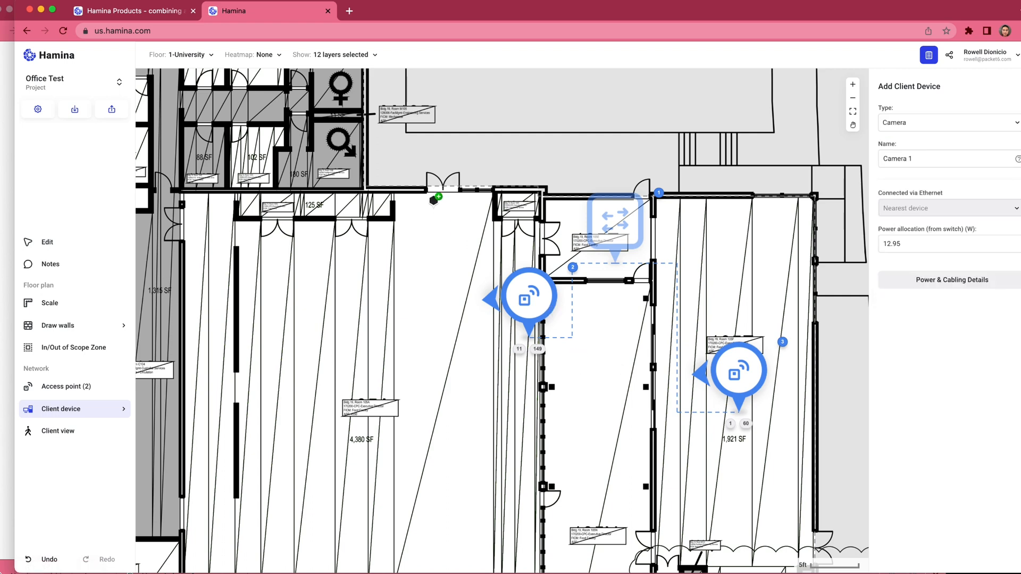
click(442, 230)
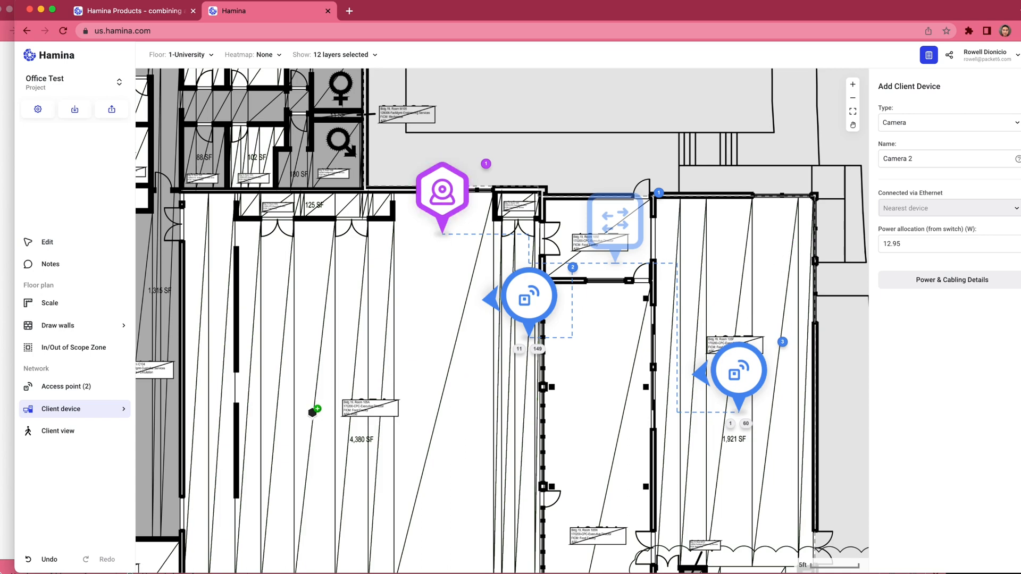
Step: Add four more cameras: one in the 4,380 SF room's northwest corner, three by the 3,843 SF room's west doors, southwest and southeast corners
scroll(303, 334, left, 2)
scroll(303, 334, down, 1)
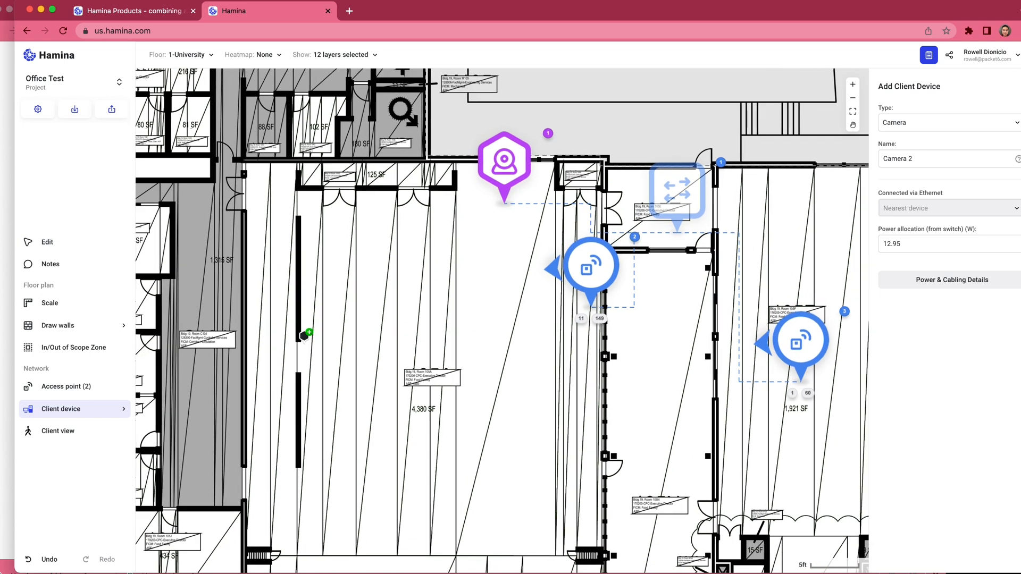
scroll(304, 336, down, 4)
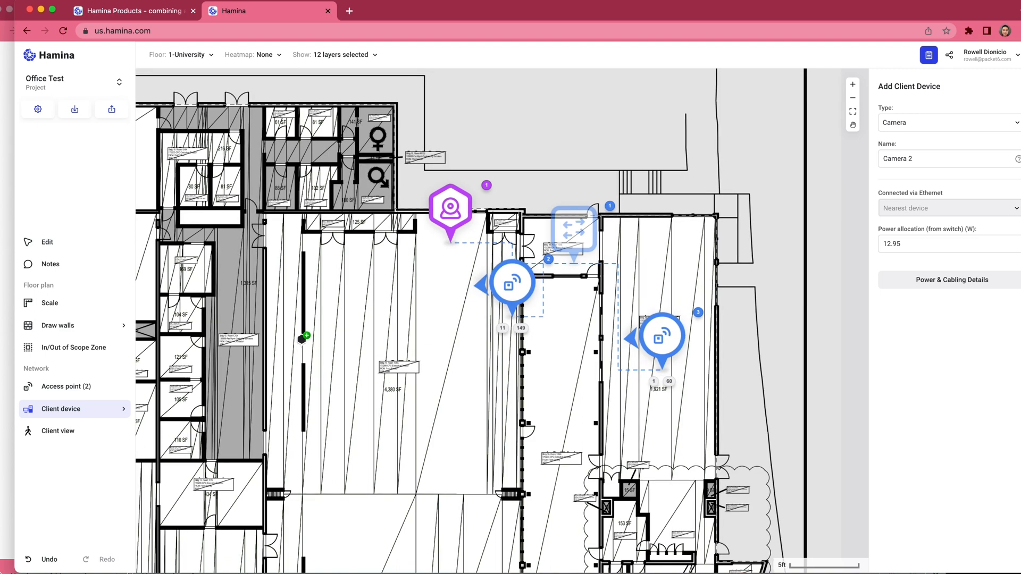
click(292, 237)
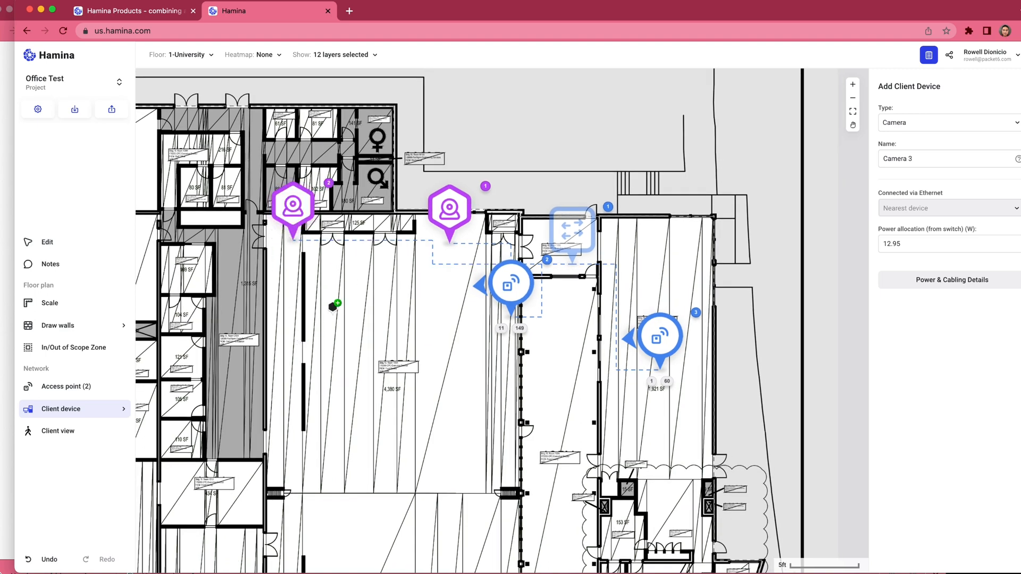
scroll(333, 346, down, 5)
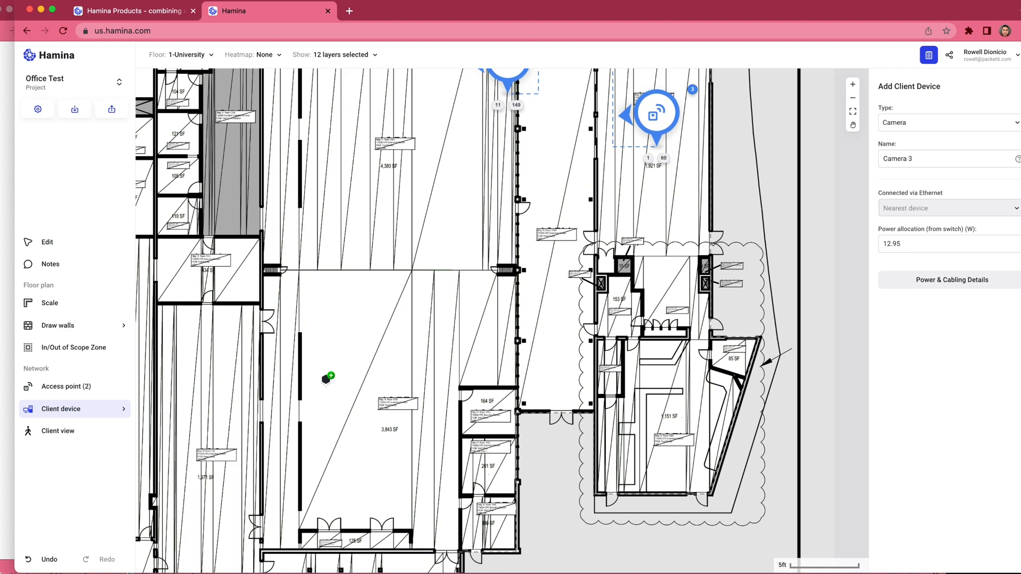
click(287, 318)
scroll(360, 410, down, 6)
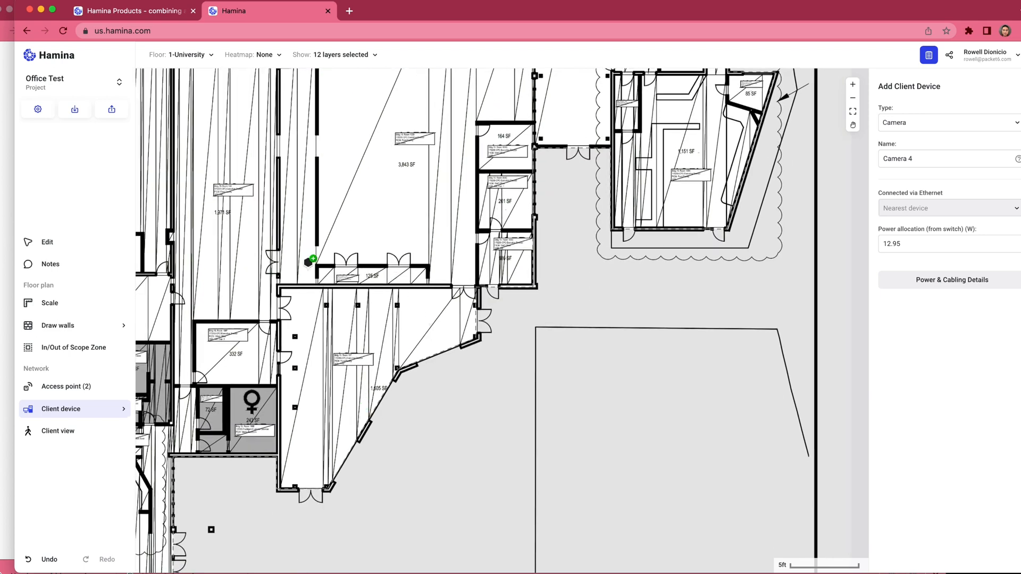
click(306, 262)
click(459, 262)
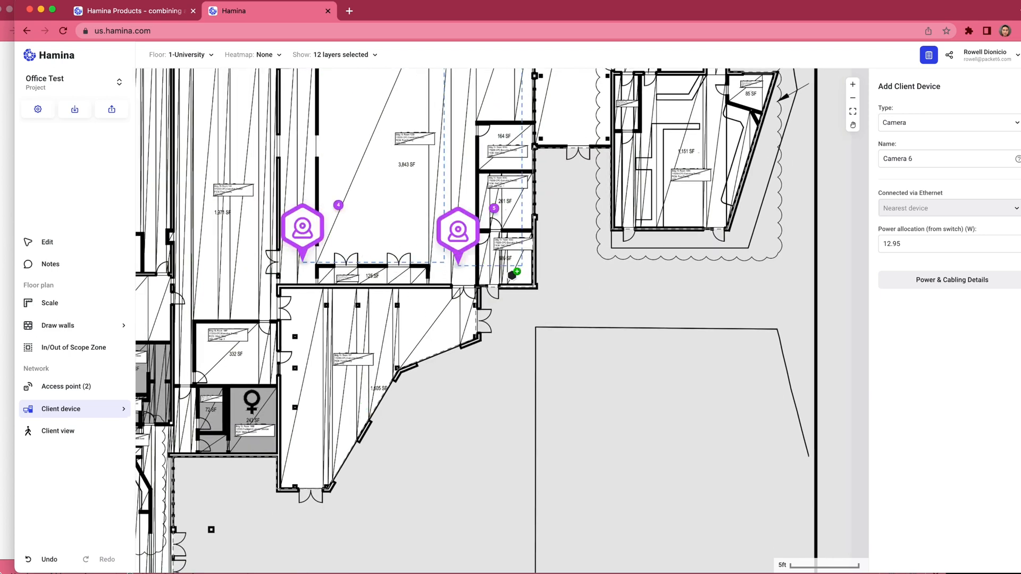
Step: Review Switch 1's power budget and Power & Cabling Details, and the power allocation of the camera at the 4,380 SF room's north entrance
scroll(512, 275, down, 5)
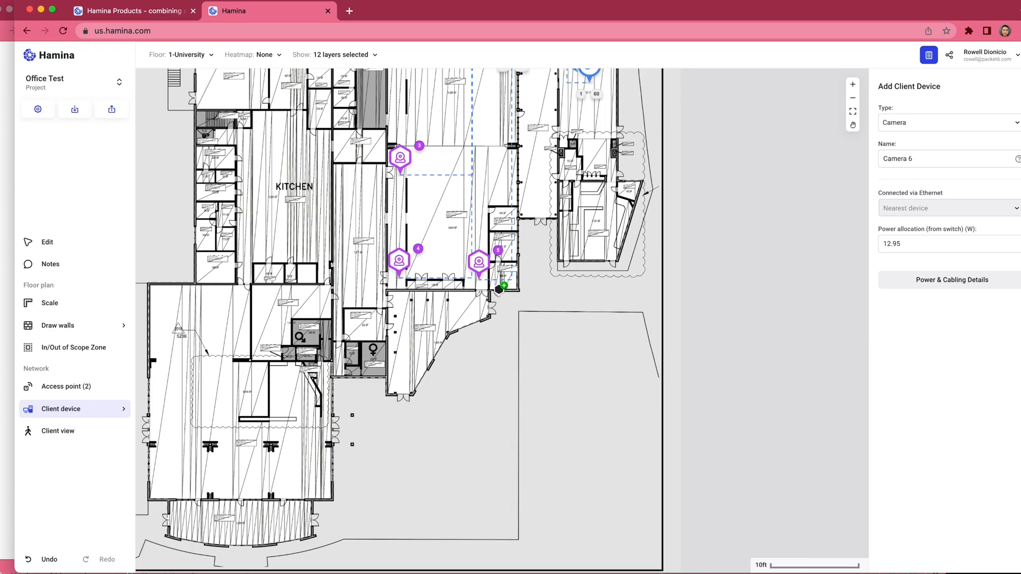
scroll(498, 289, up, 5)
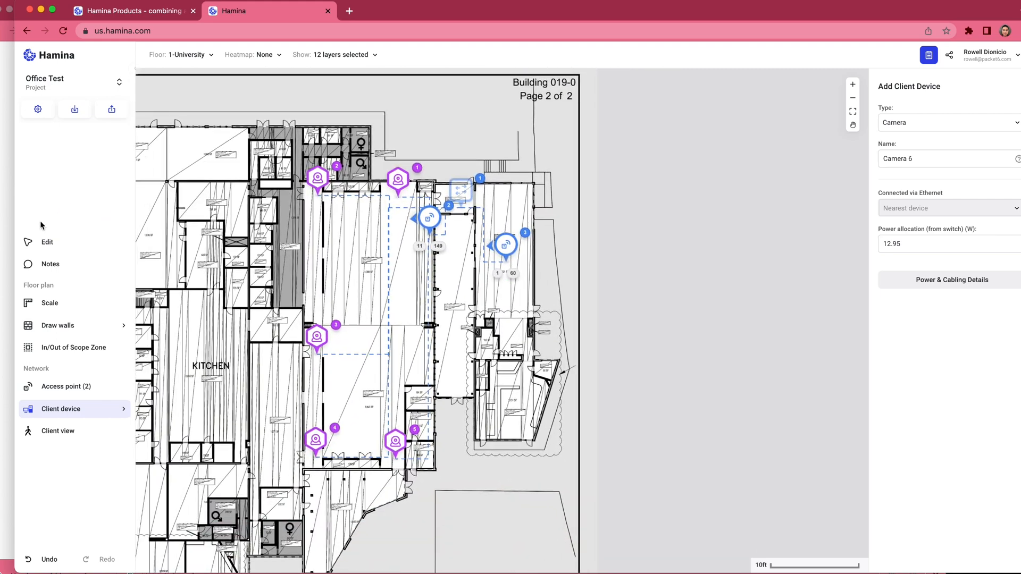
click(40, 245)
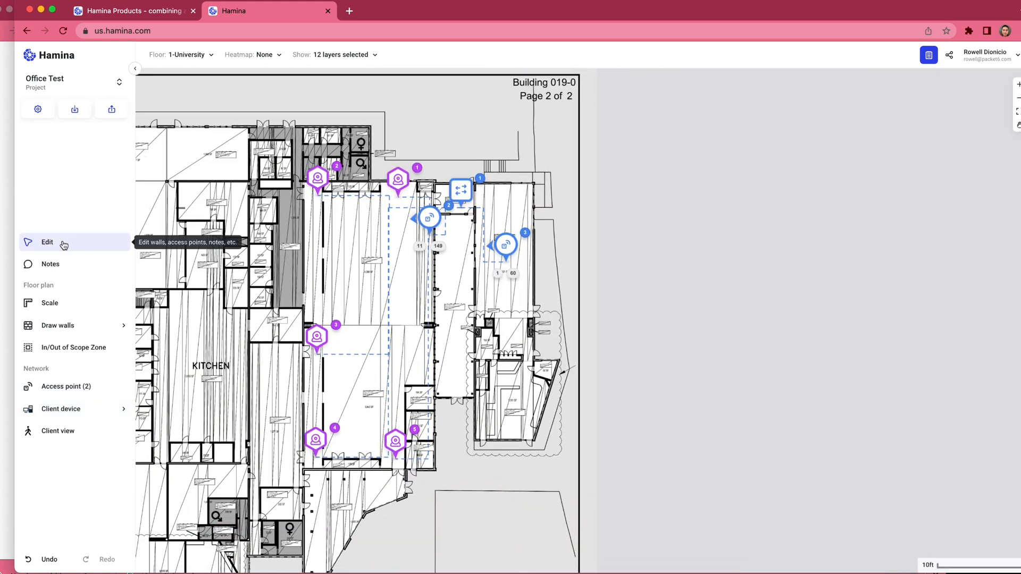
click(461, 189)
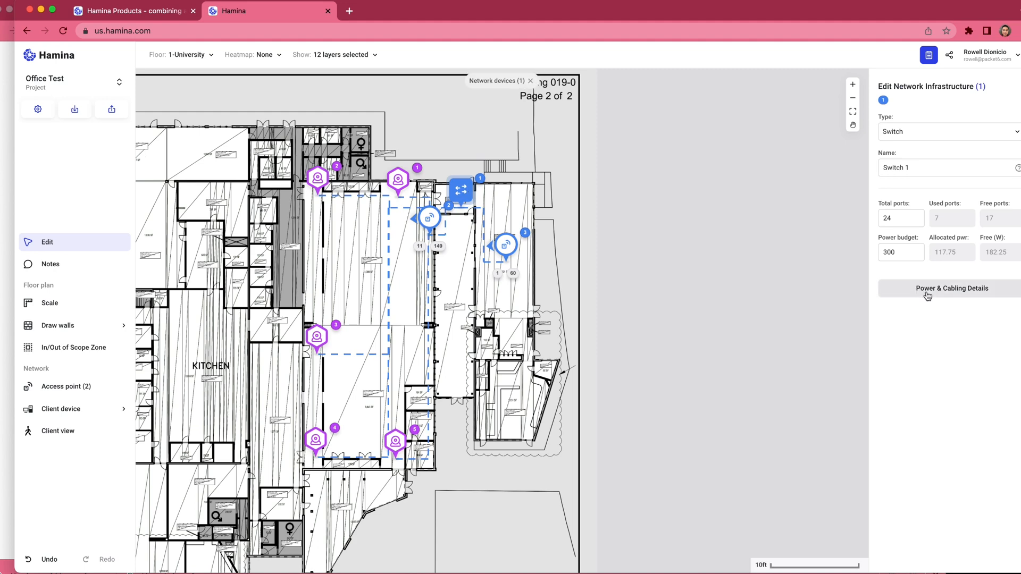
click(895, 252)
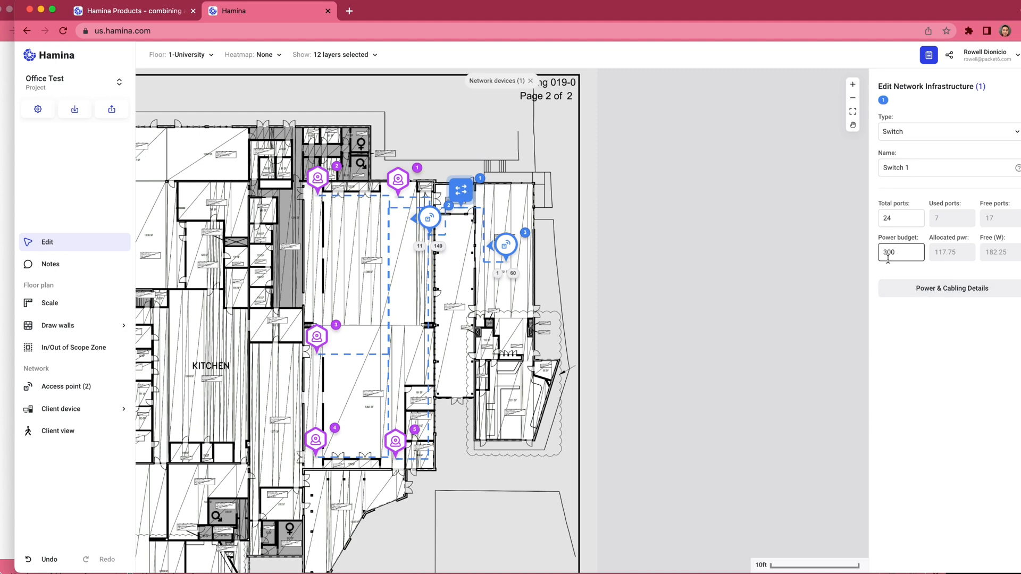
click(952, 291)
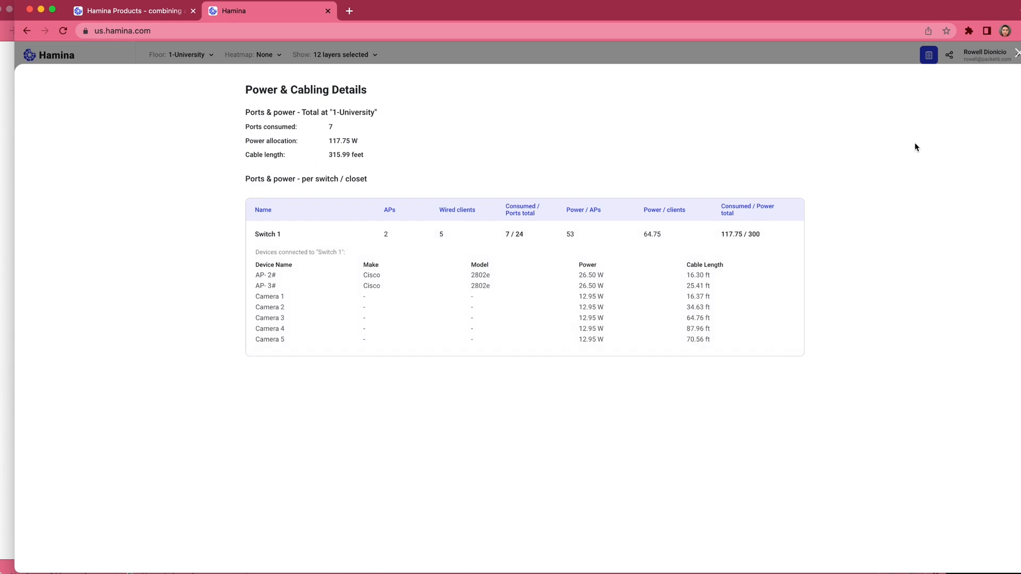
click(1016, 54)
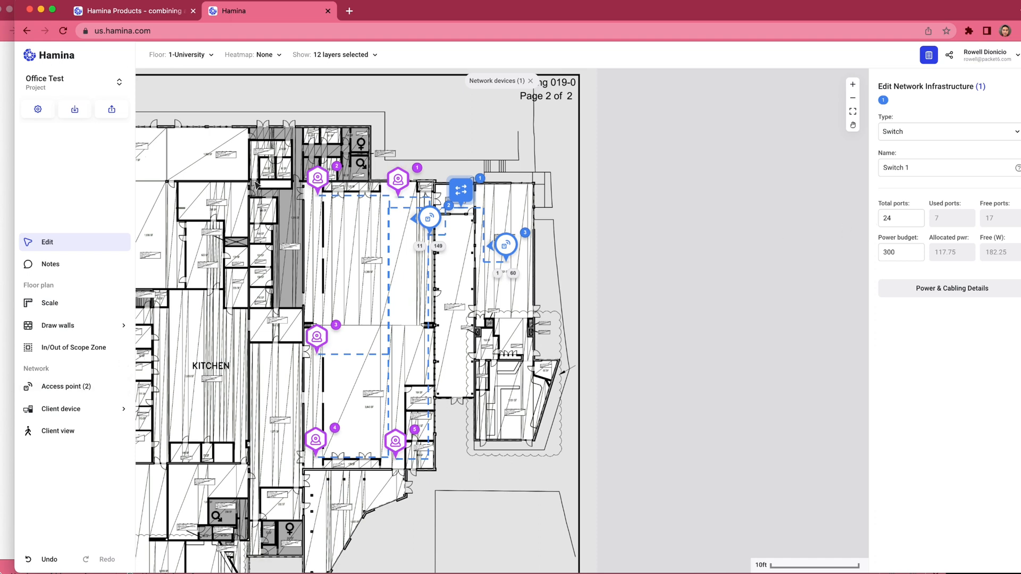
click(403, 180)
click(898, 253)
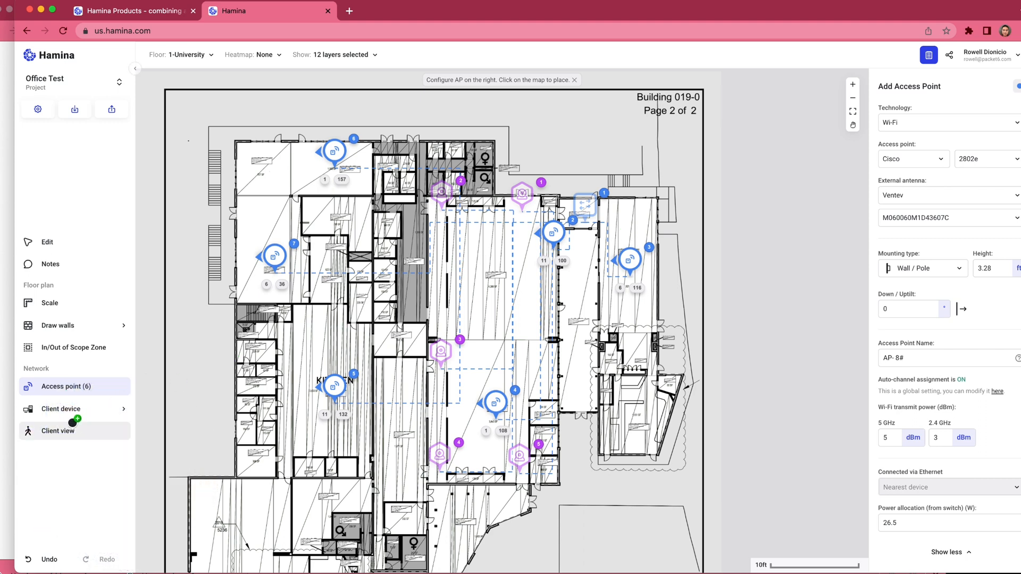
Step: Set up the client view for an Android Phone with the association area shown
click(60, 440)
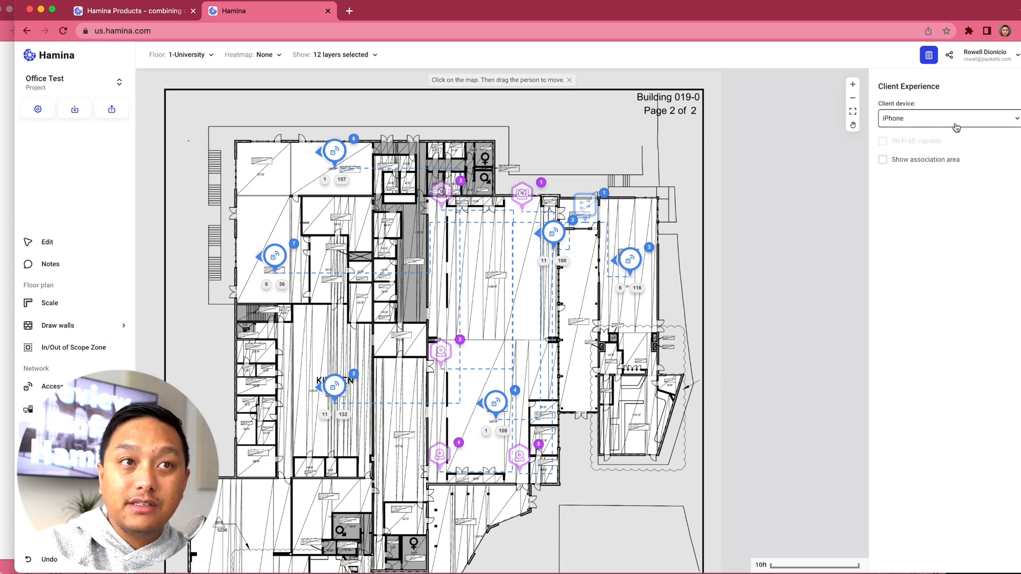
click(961, 124)
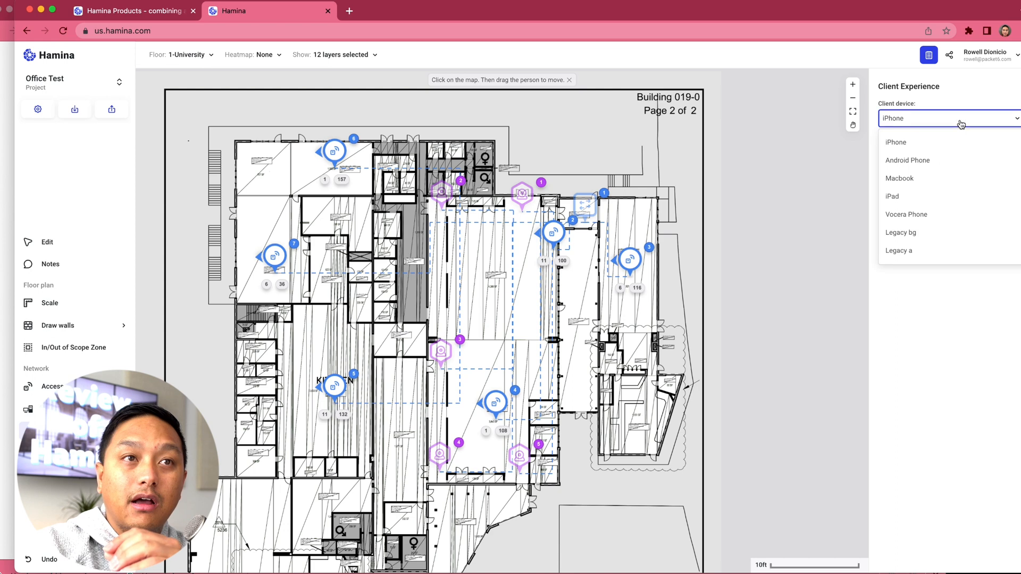
click(912, 166)
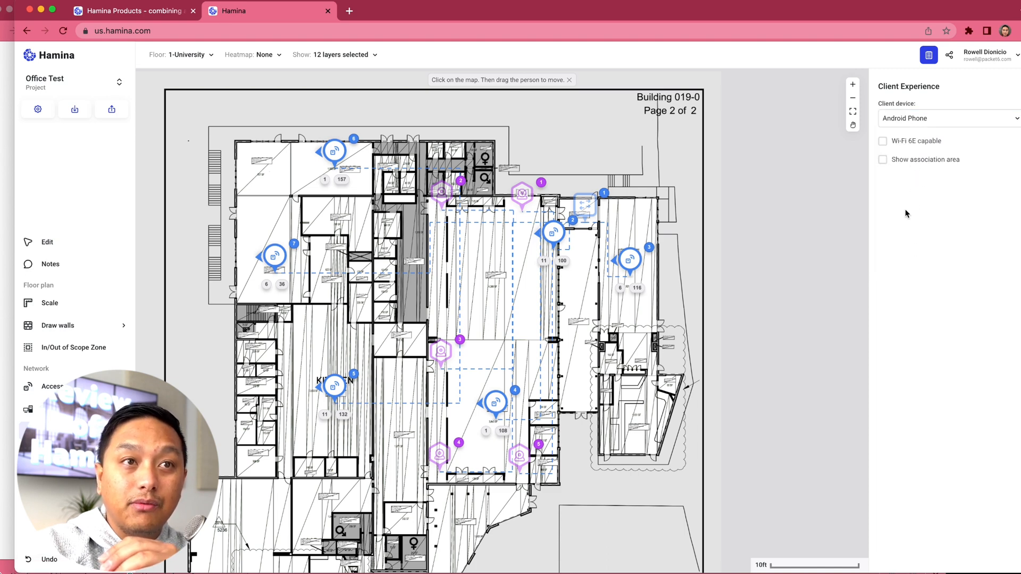
click(883, 161)
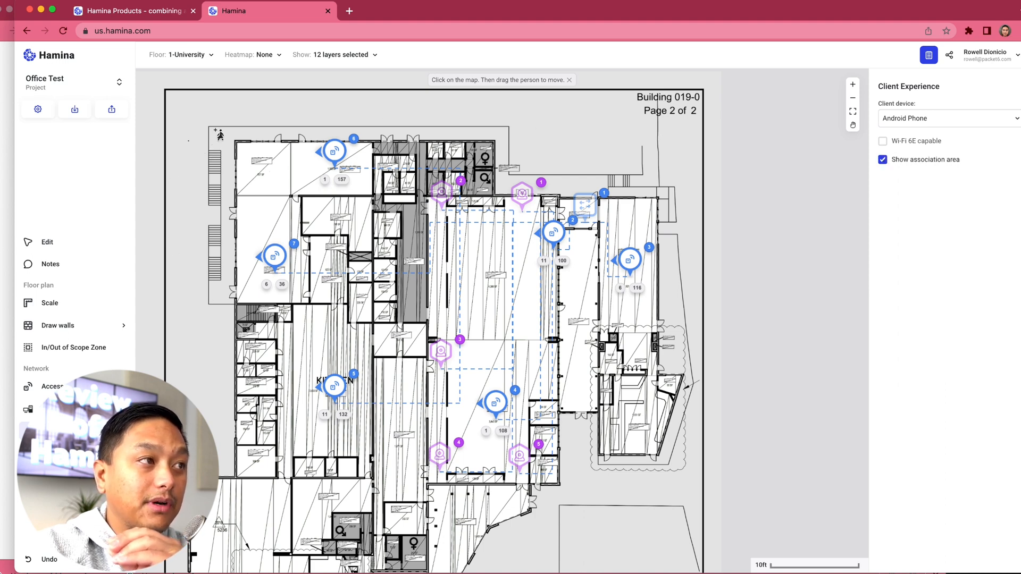
Step: Place the client outside the building's northwest wall and walk it through the rooms around access points 6 and 7 to check signal and data rate
click(219, 212)
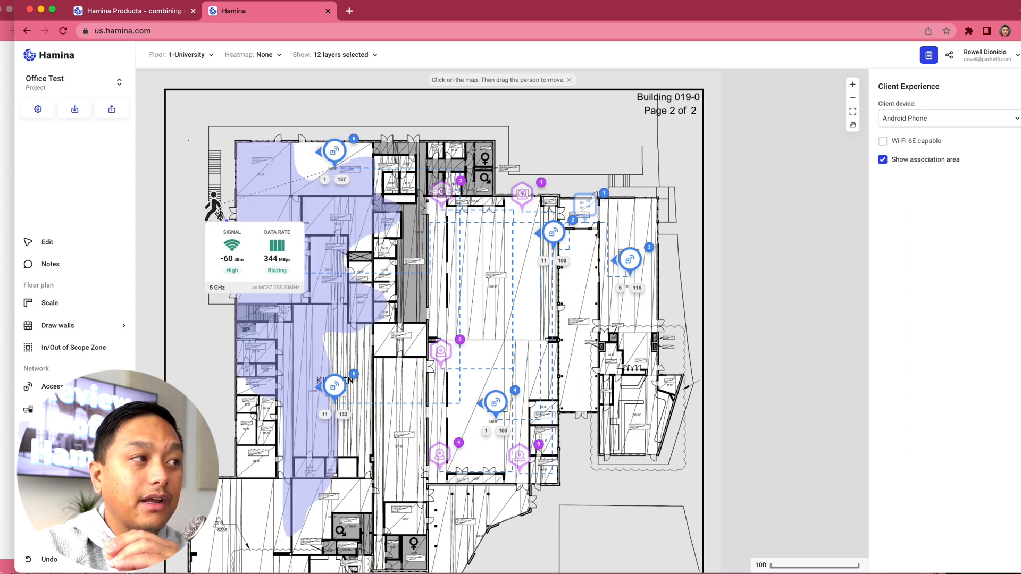
mouse_move(216, 212)
mouse_down()
mouse_move(291, 200)
mouse_move(314, 173)
mouse_move(264, 171)
mouse_up()
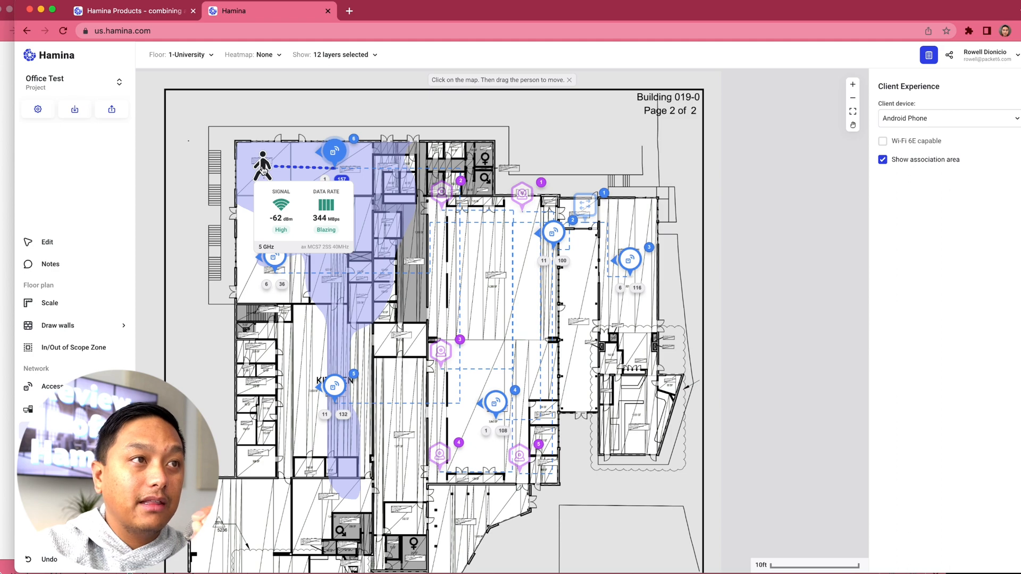
scroll(262, 169, up, 5)
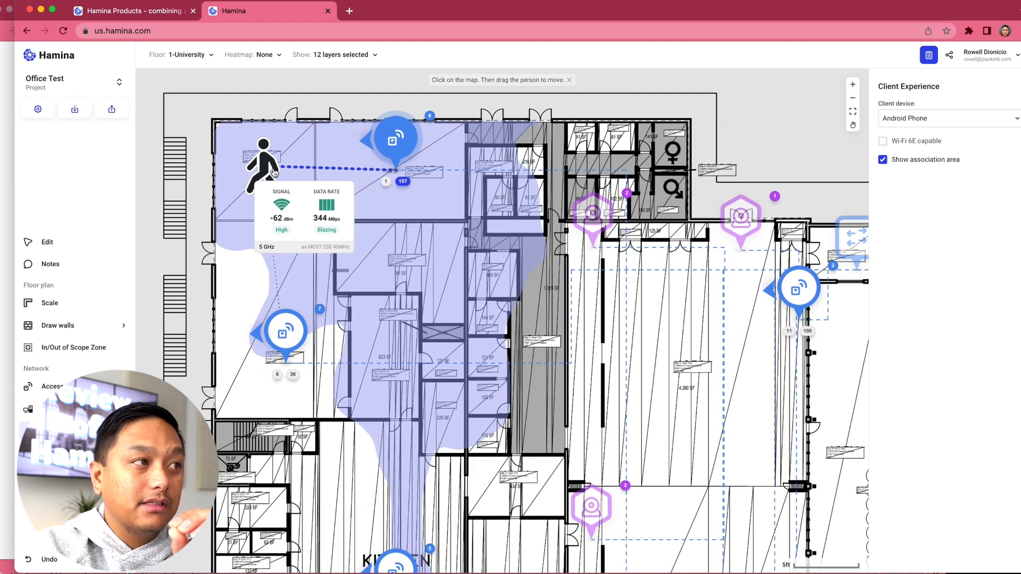
mouse_move(270, 170)
mouse_down()
mouse_move(261, 176)
mouse_move(274, 178)
mouse_up()
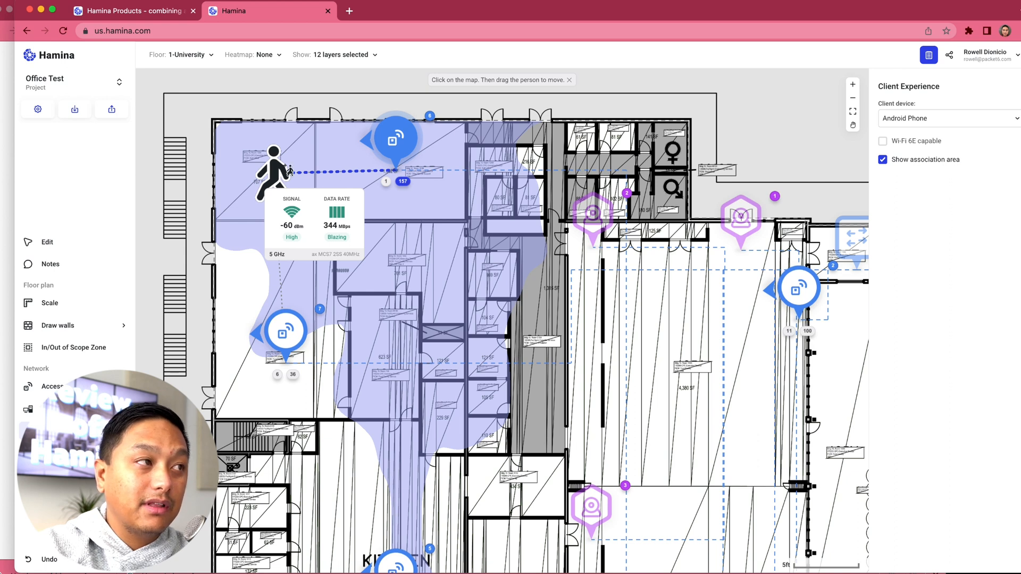
mouse_move(271, 169)
mouse_down()
mouse_move(269, 251)
mouse_move(245, 319)
mouse_move(250, 390)
mouse_up()
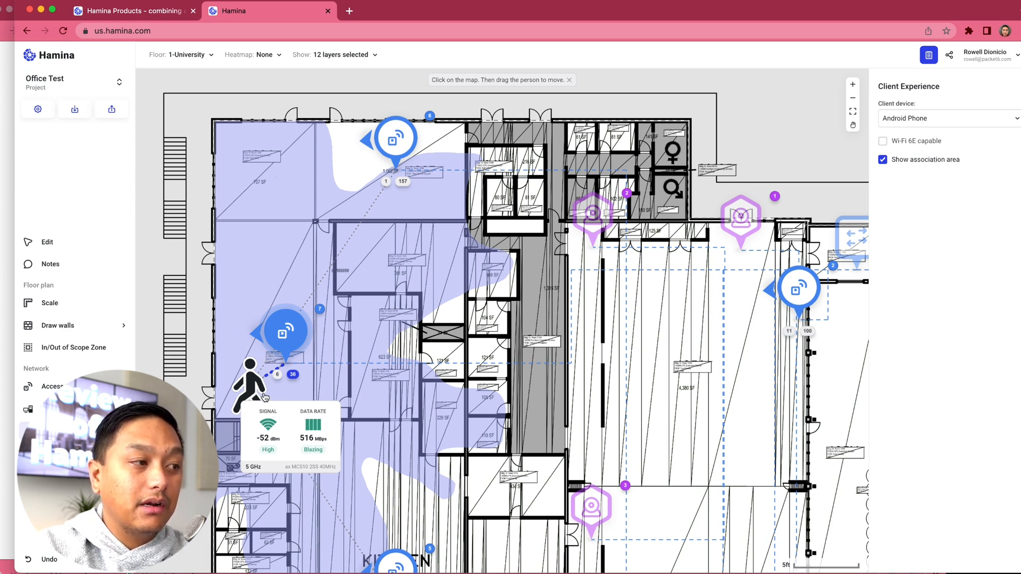
mouse_move(249, 383)
mouse_down()
mouse_move(331, 343)
mouse_move(283, 294)
mouse_move(286, 228)
mouse_move(329, 193)
mouse_move(329, 264)
mouse_up()
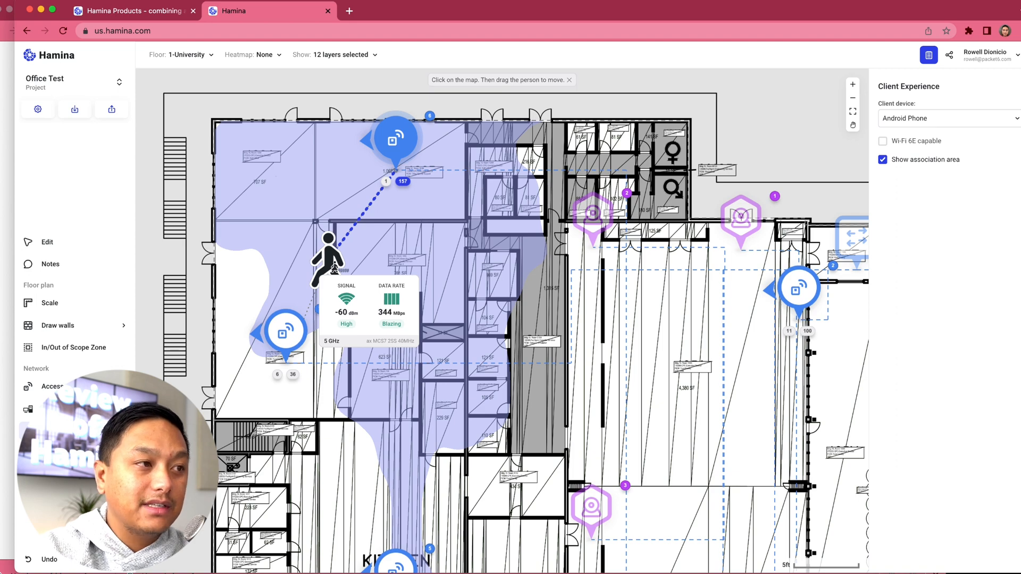
Step: Walk the client south past access point 7 and into the kitchen beside access point 5 to check roaming
scroll(335, 269, down, 2)
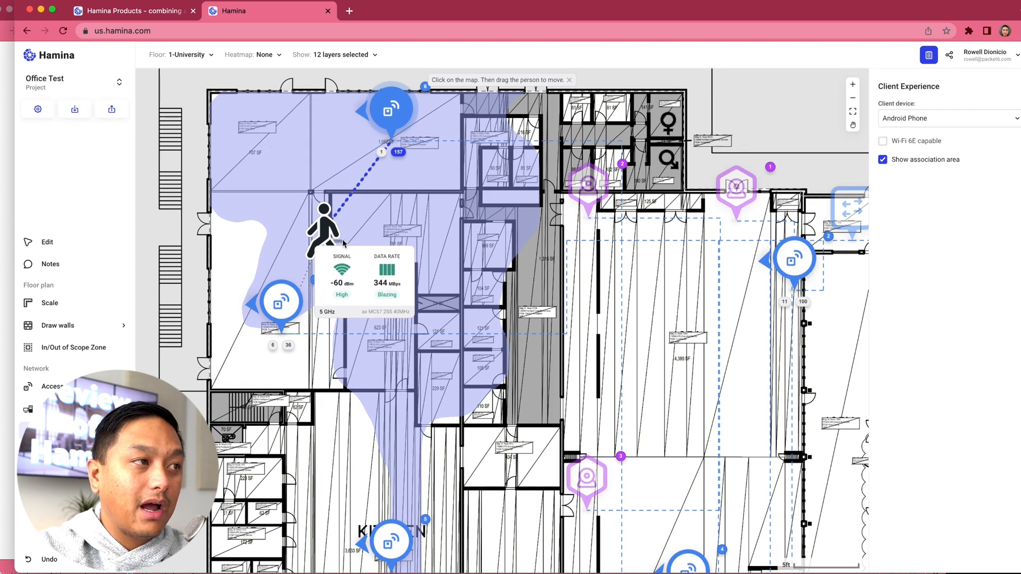
drag(328, 235, 326, 347)
scroll(325, 346, down, 2)
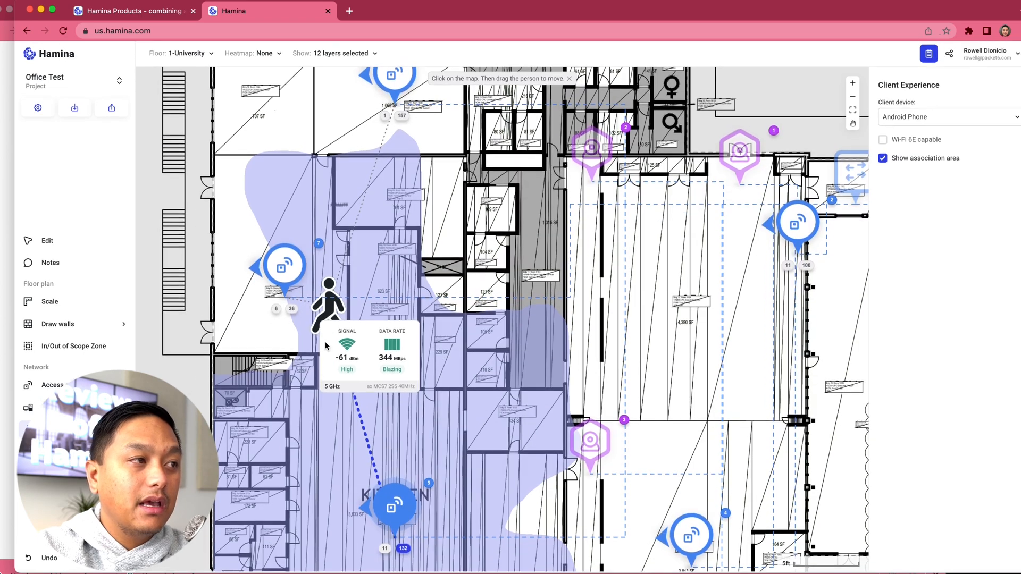
scroll(395, 325, down, 1)
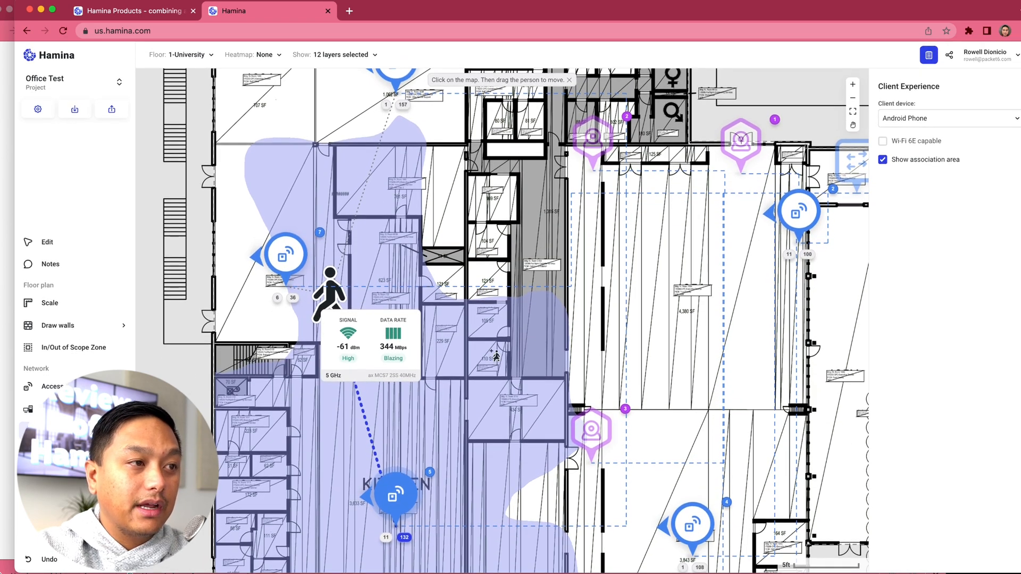
scroll(496, 357, down, 2)
scroll(496, 356, down, 5)
scroll(496, 357, right, 1)
scroll(495, 356, up, 5)
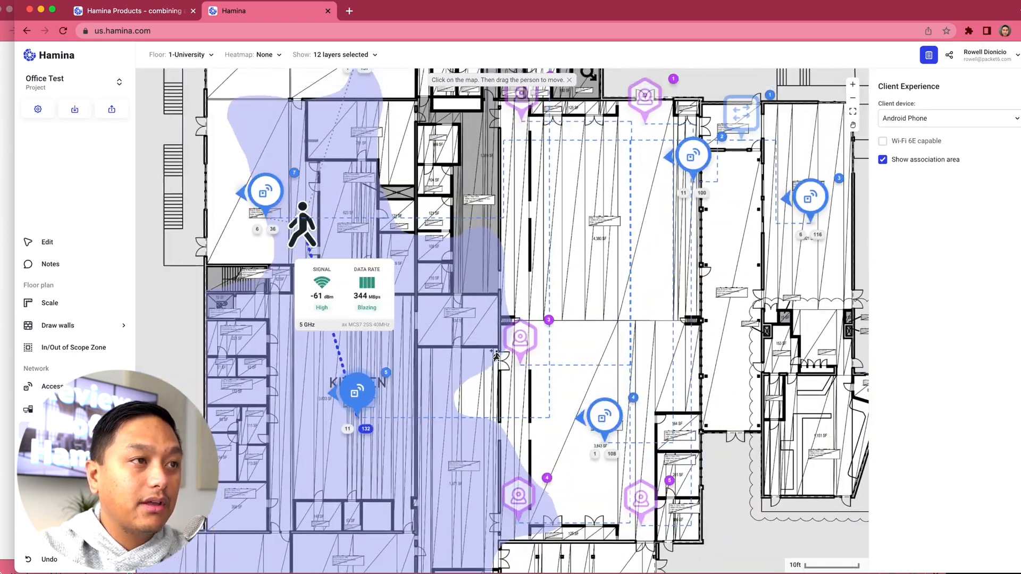
scroll(337, 311, down, 7)
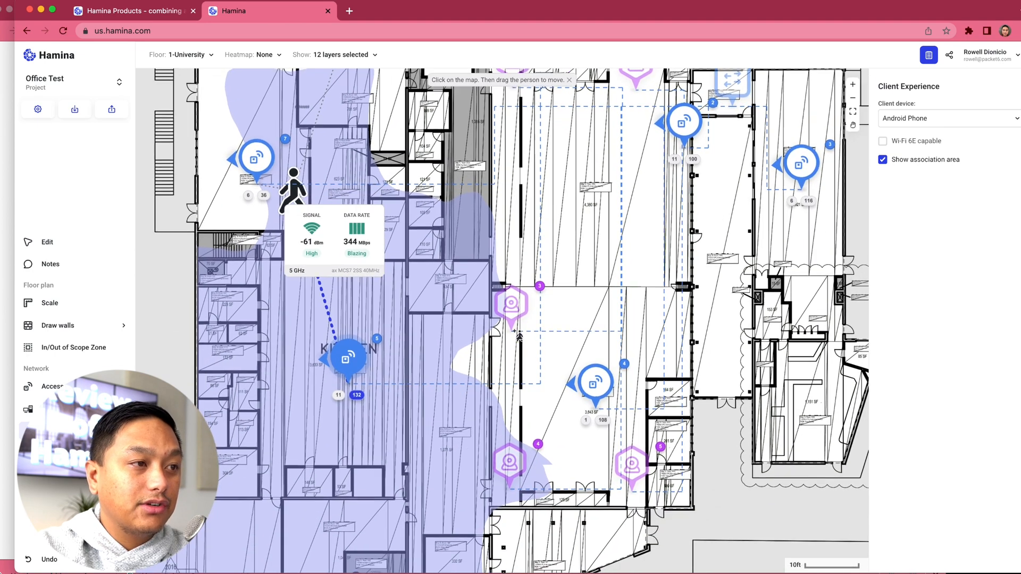
drag(288, 192, 306, 335)
drag(313, 366, 378, 387)
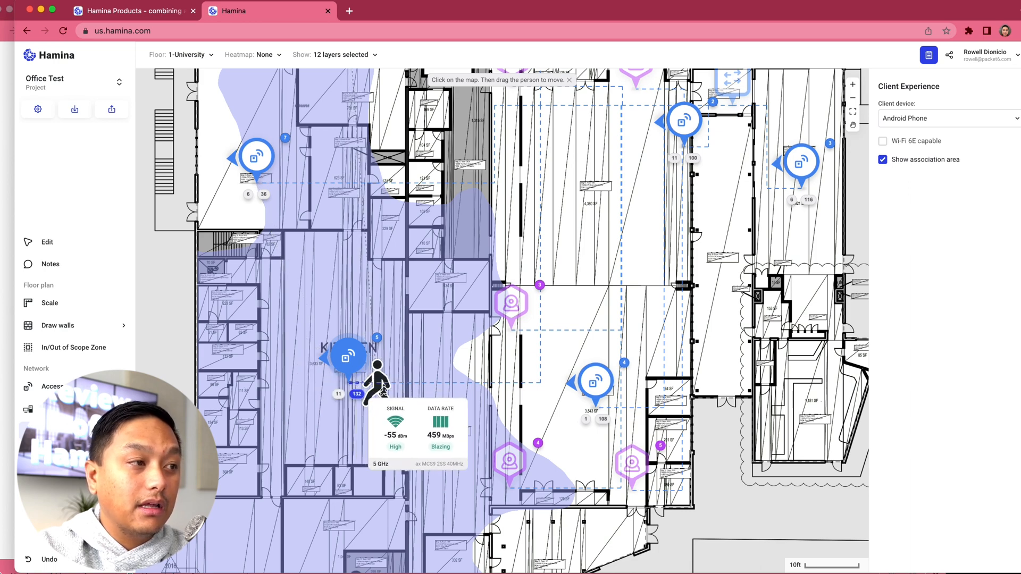
Step: Move the client through the 3,843 SF and 4,380 SF rooms and into the hallway below the switch to compare signal and access point association
scroll(378, 393, down, 7)
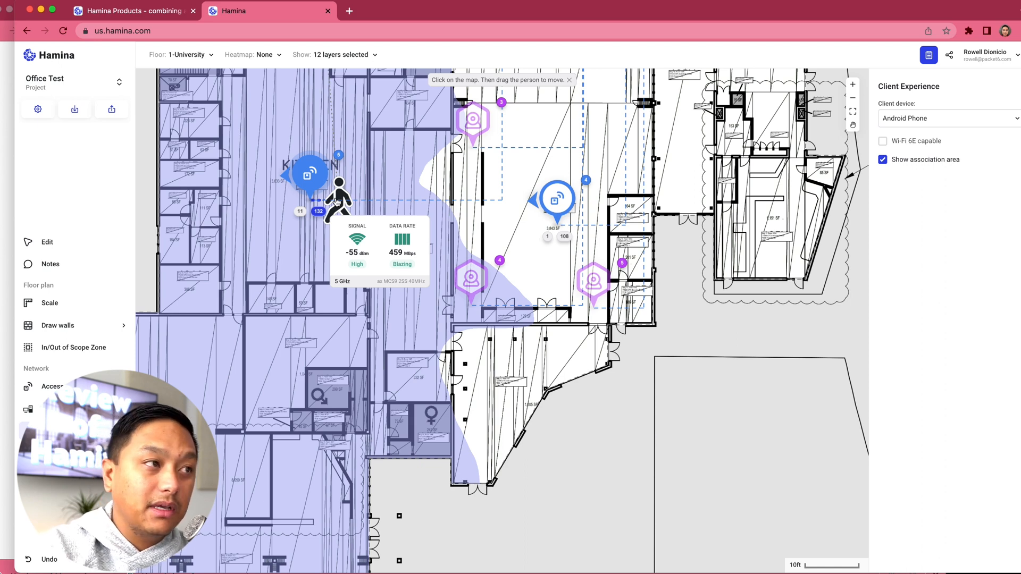
mouse_move(338, 201)
mouse_down()
mouse_move(353, 232)
mouse_move(360, 326)
mouse_move(377, 344)
mouse_move(402, 337)
mouse_move(450, 261)
mouse_move(439, 236)
mouse_move(494, 226)
mouse_move(499, 203)
mouse_move(525, 178)
mouse_move(428, 291)
mouse_up()
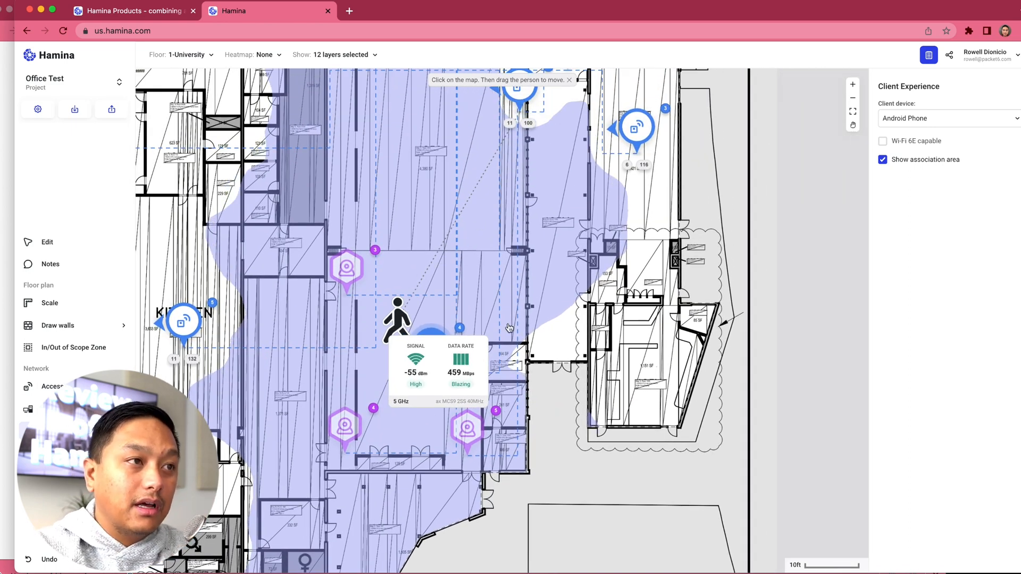
click(407, 242)
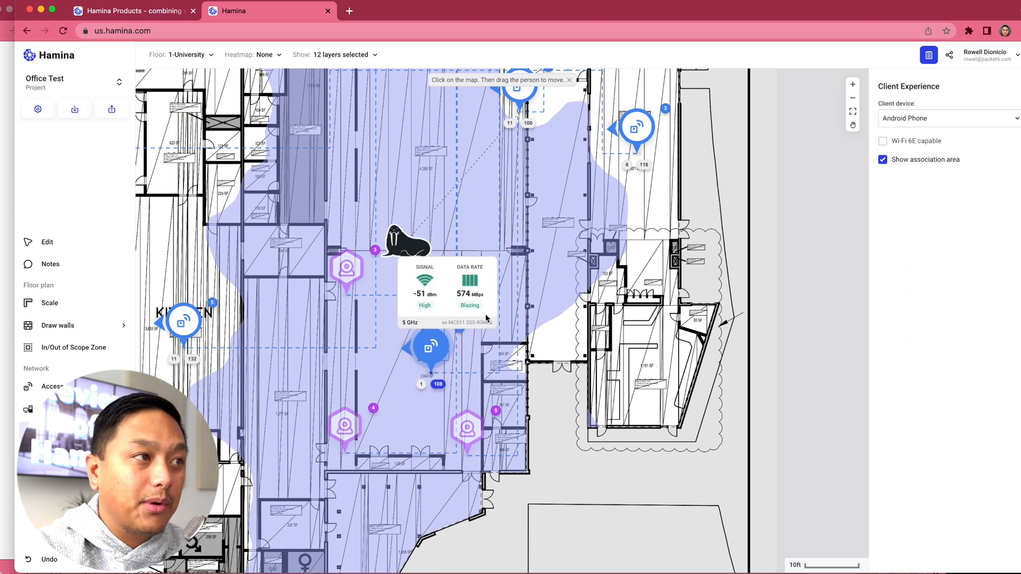
mouse_move(413, 252)
mouse_down()
mouse_move(442, 170)
mouse_move(440, 102)
mouse_up()
scroll(450, 117, up, 2)
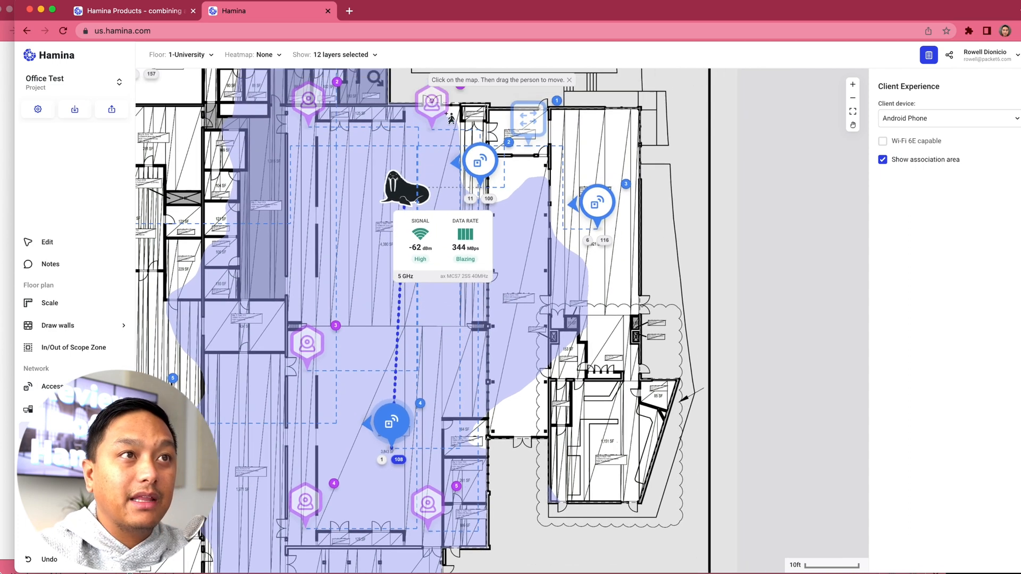
scroll(450, 117, up, 2)
mouse_move(402, 222)
mouse_down()
mouse_move(450, 158)
mouse_move(509, 160)
mouse_move(518, 181)
mouse_move(497, 210)
mouse_move(513, 215)
mouse_up()
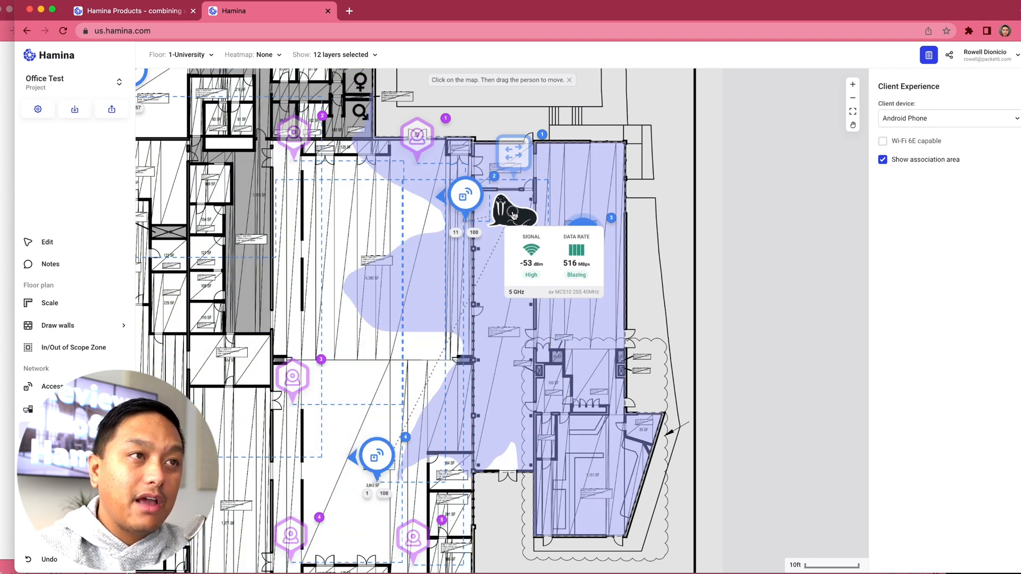
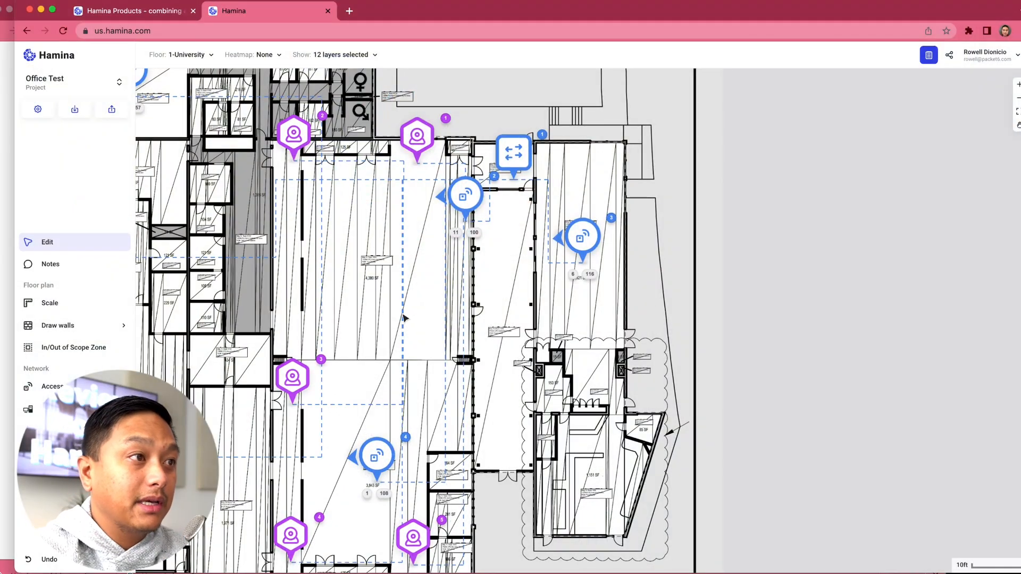
Step: Open the project's Bill of Materials and rename the access points' wall mount item to "Ventev Wall mount"
scroll(317, 345, left, 5)
scroll(317, 346, up, 1)
scroll(316, 345, left, 5)
scroll(317, 346, up, 3)
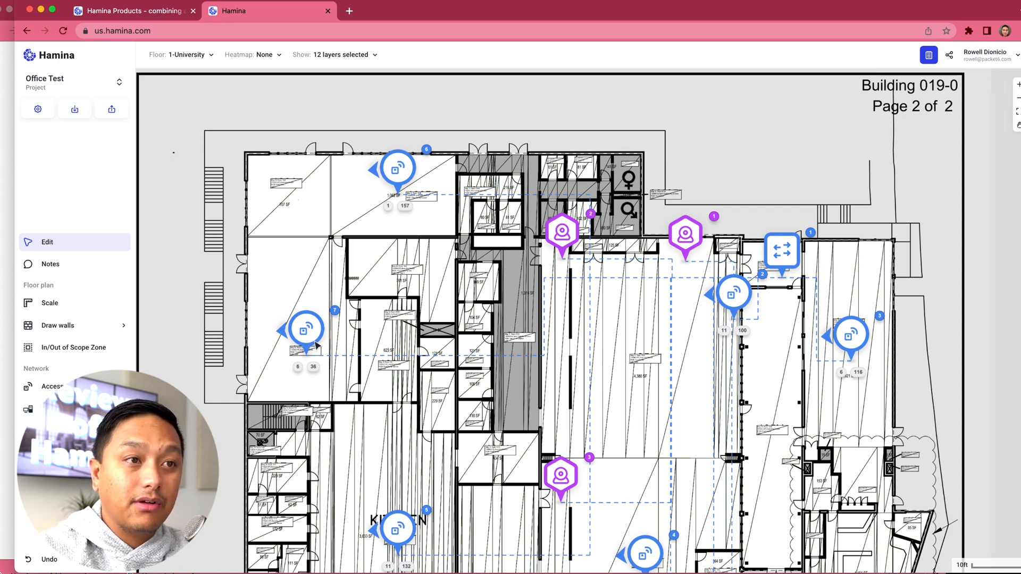
click(929, 56)
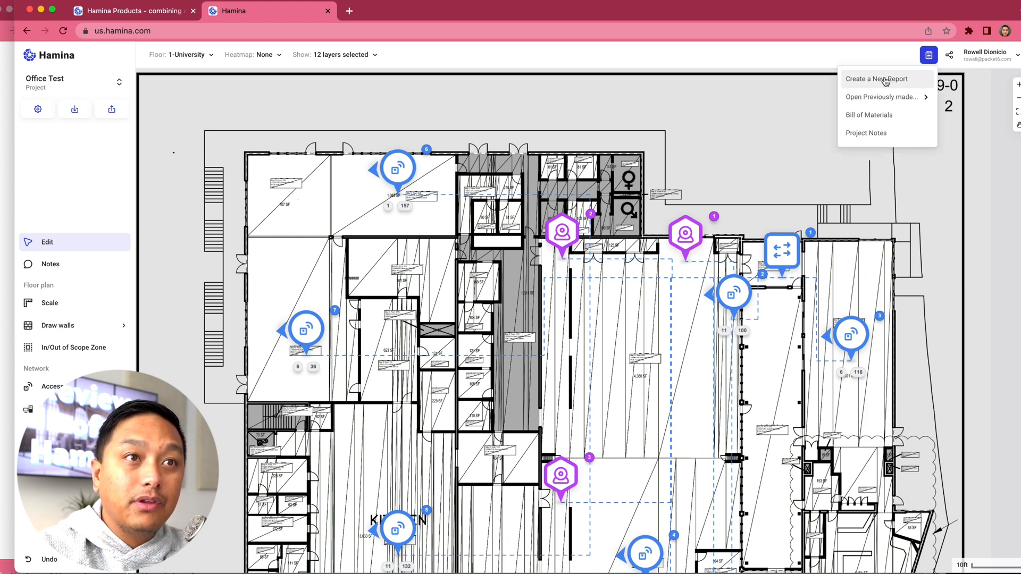
click(883, 117)
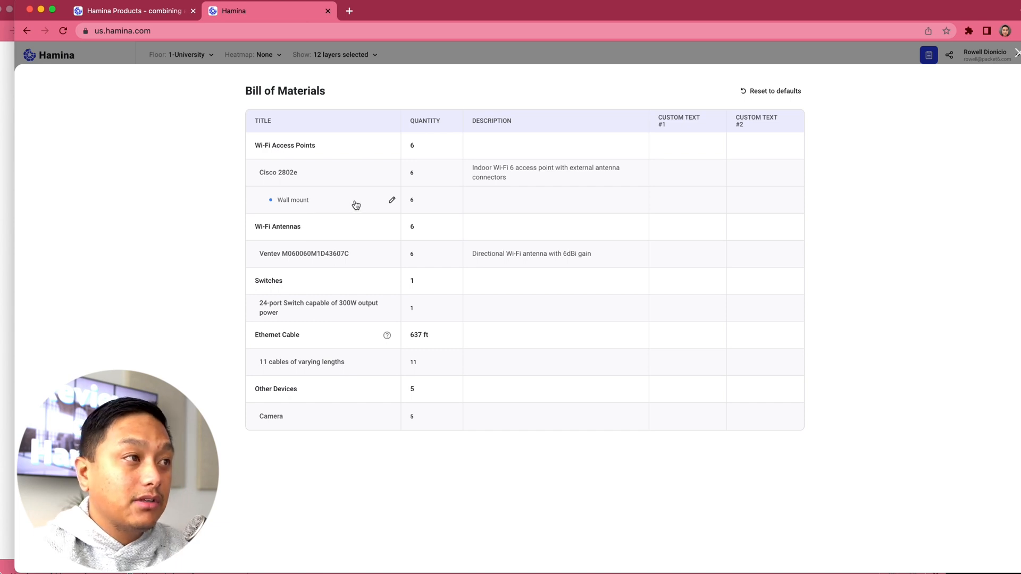
click(392, 200)
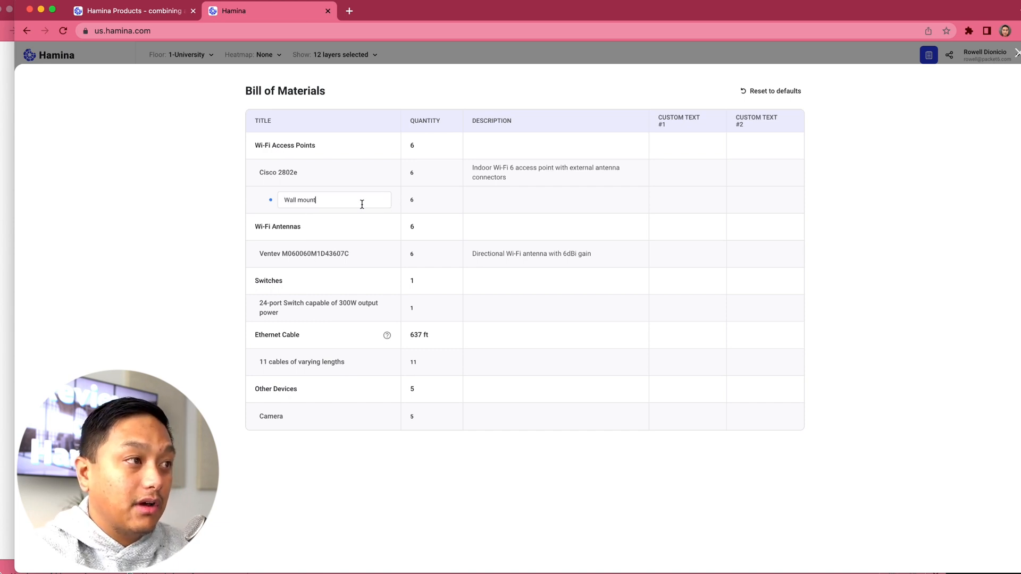
text(Ventev)
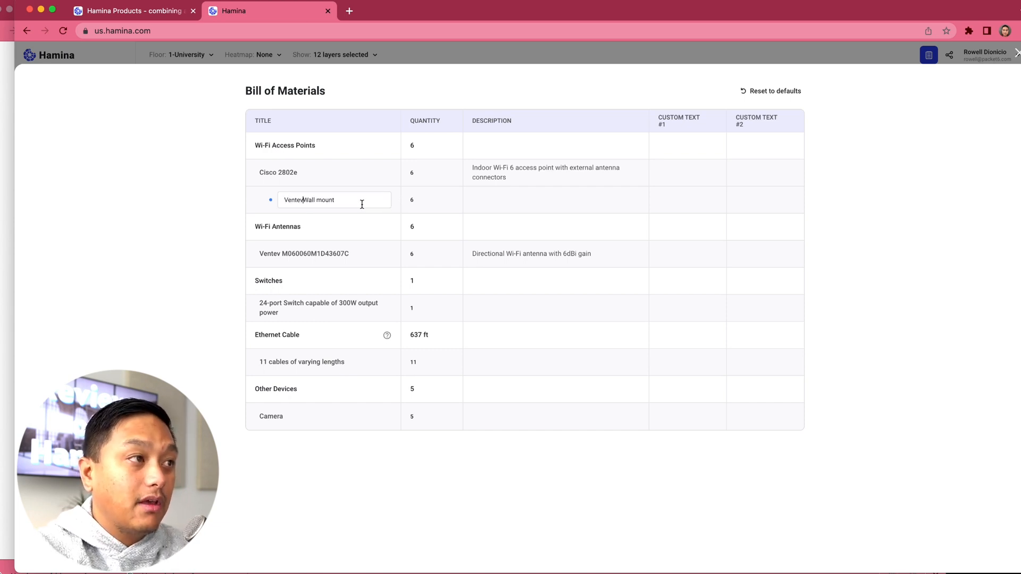
click(511, 200)
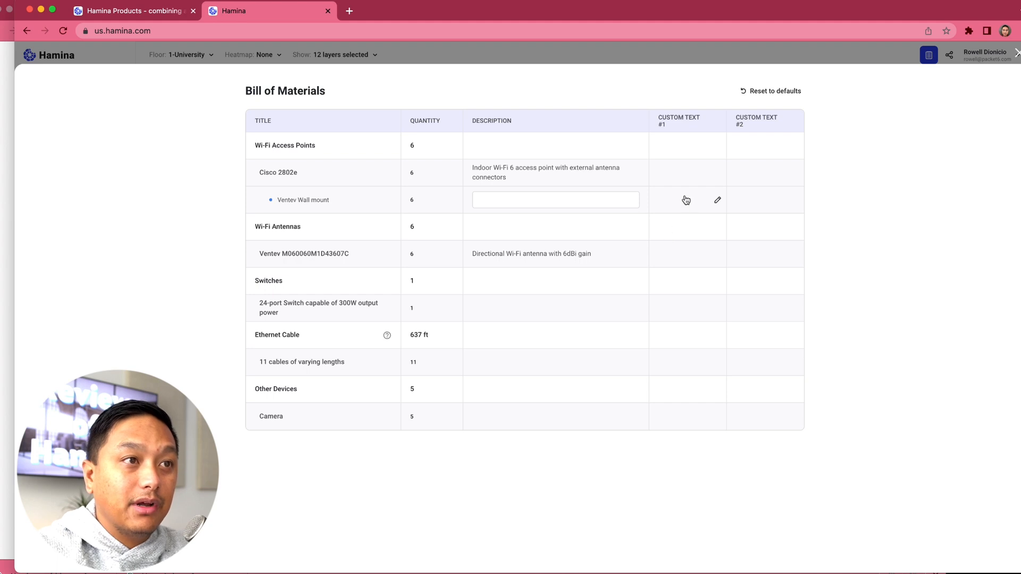
Step: Enter $800 as the first custom text value for the Ventev Wall mount
click(718, 205)
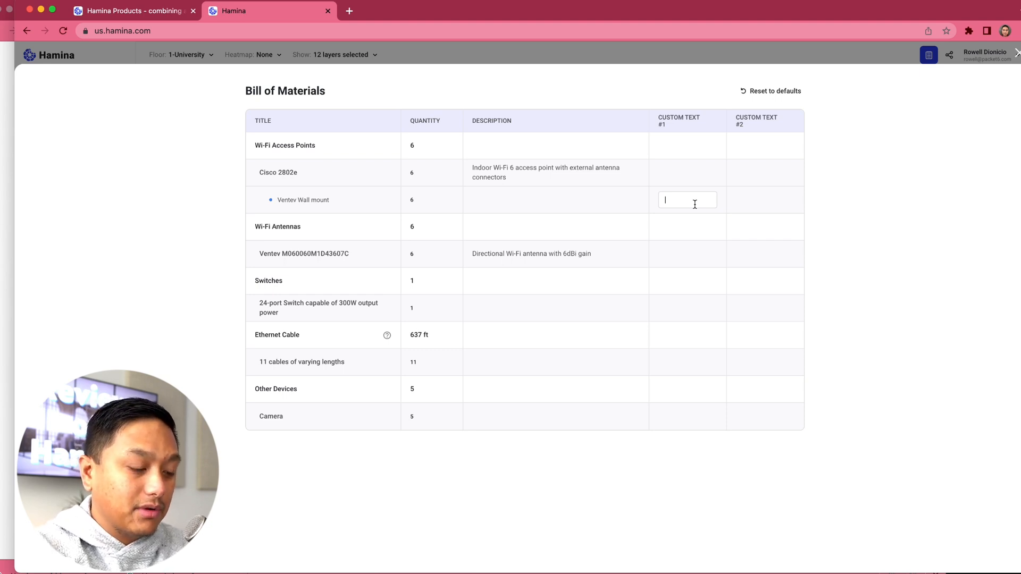
text($800)
key(Tab)
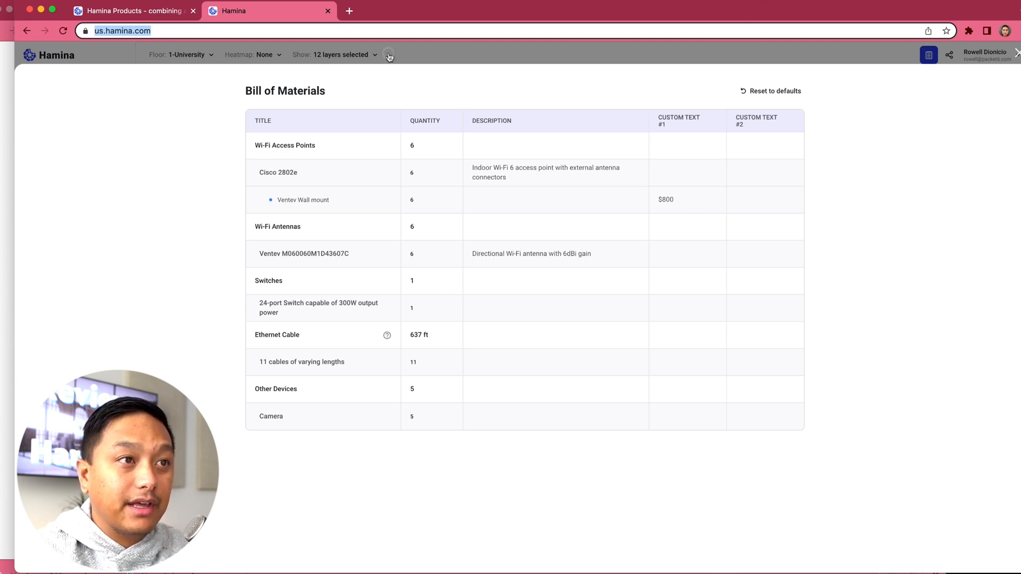
Step: Rename the first custom text column of the Bill of Materials to "Cost"
click(676, 120)
key(super+a)
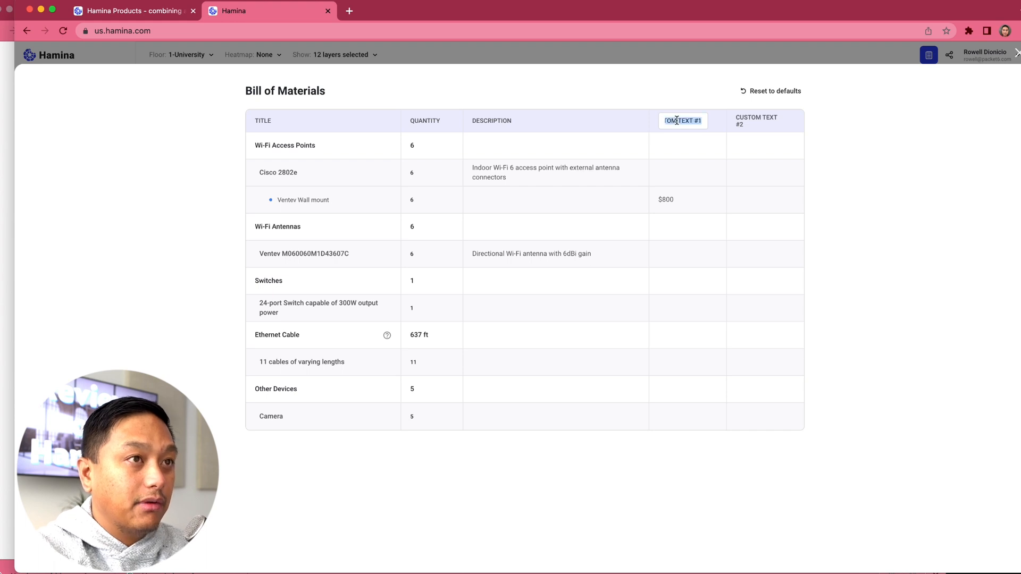
text(Cost)
key(Tab)
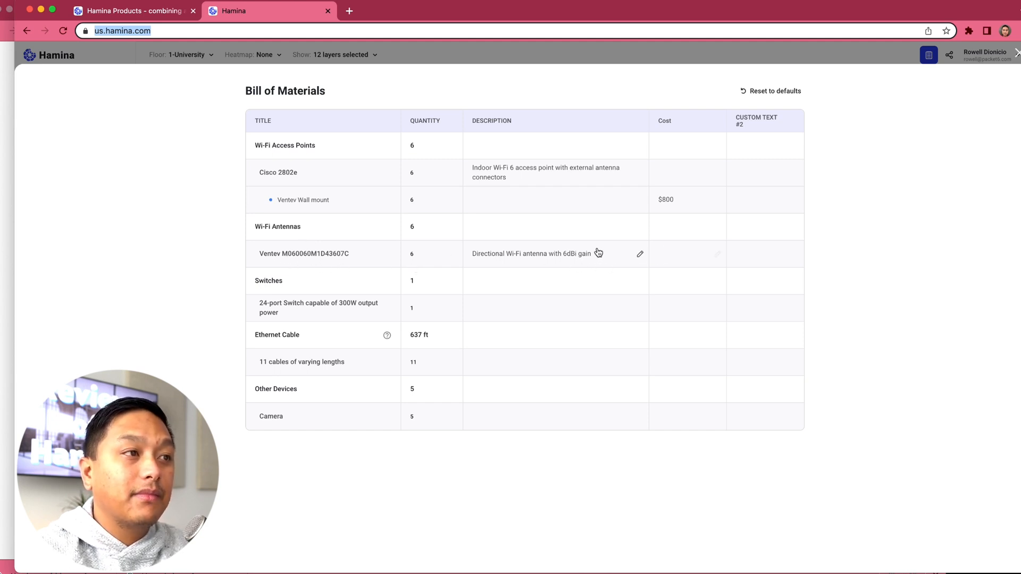
Step: Set the cost of the Ventev M060060M1D43607C antenna to $800 and close the Bill of Materials
click(666, 260)
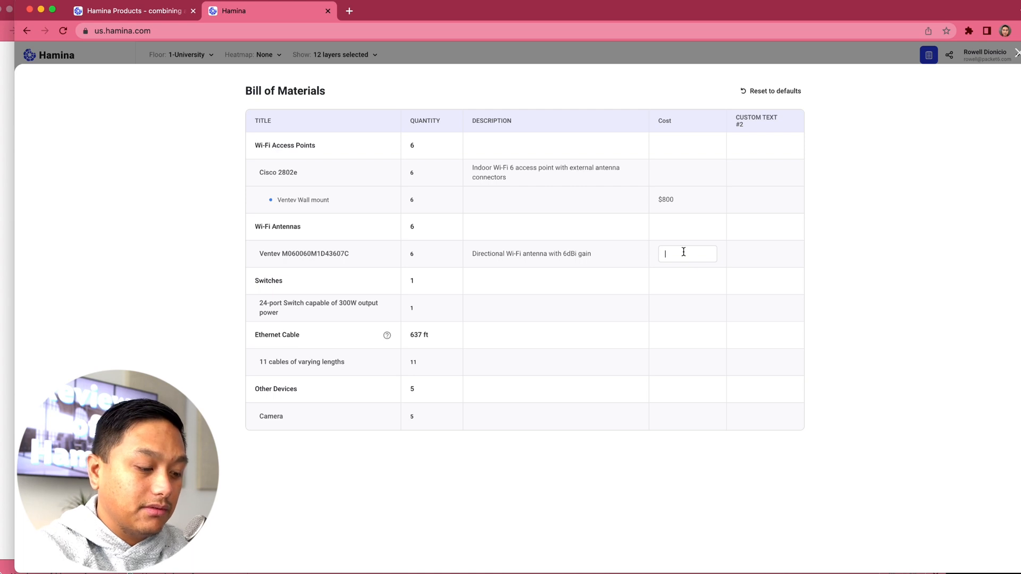
text($800)
key(Return)
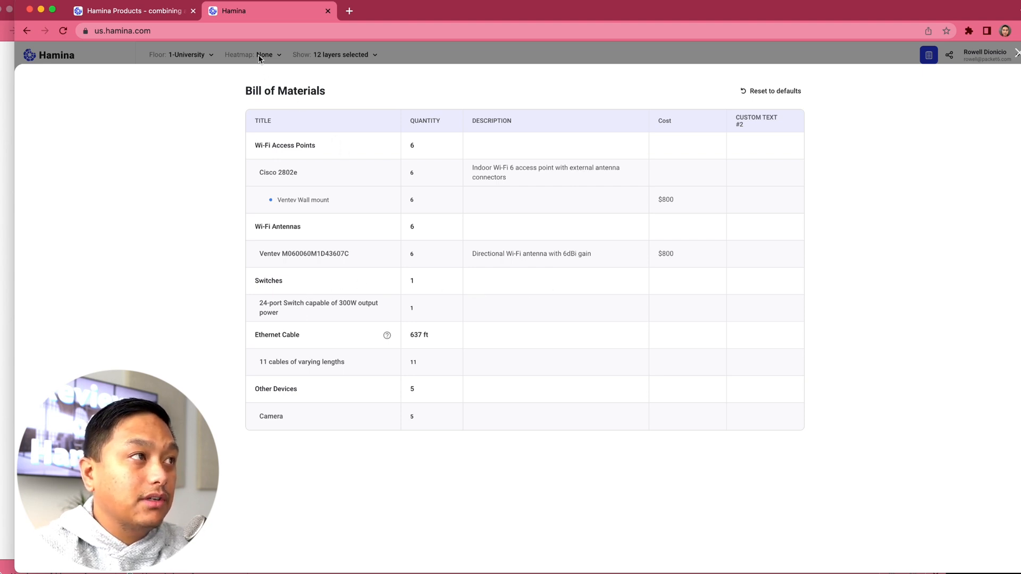
click(1017, 56)
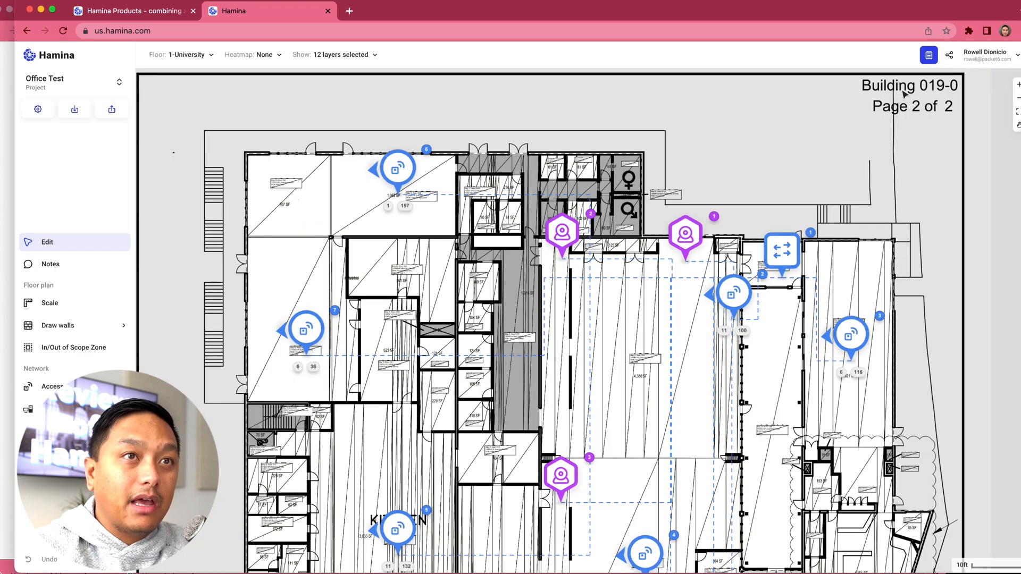
Step: Create a new report named "Predictive Report" without a template
click(929, 58)
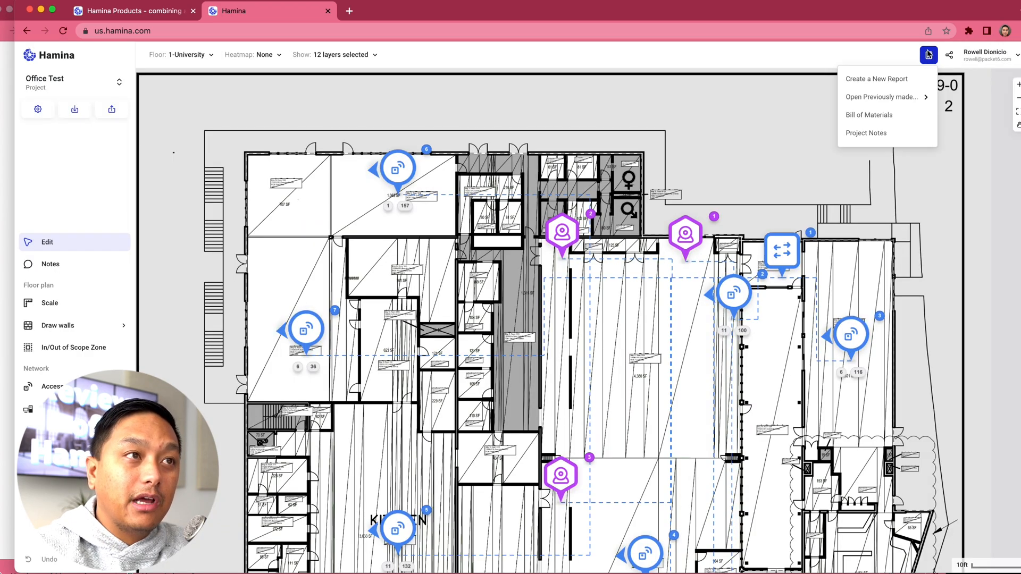
click(877, 79)
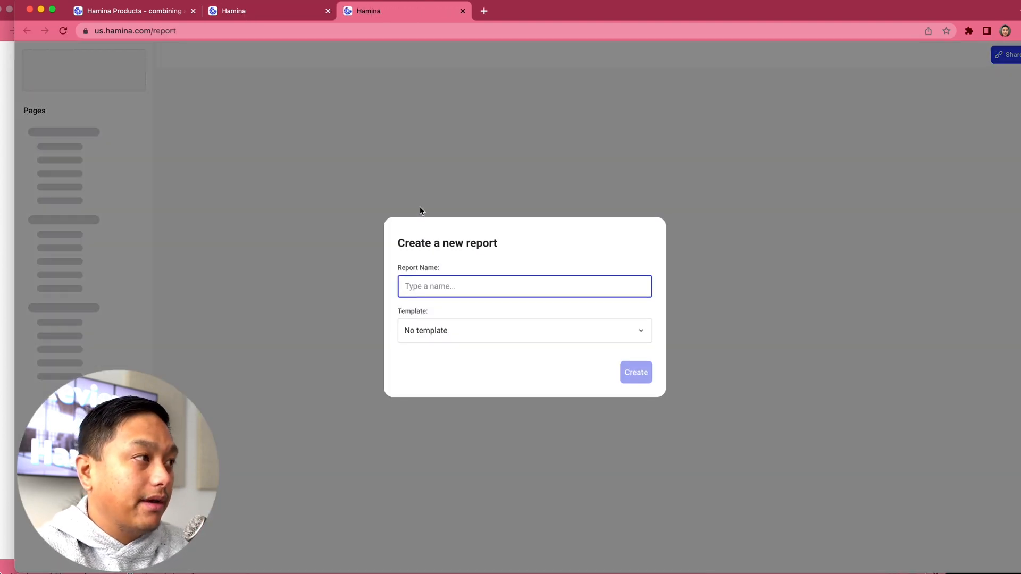
text(Predi)
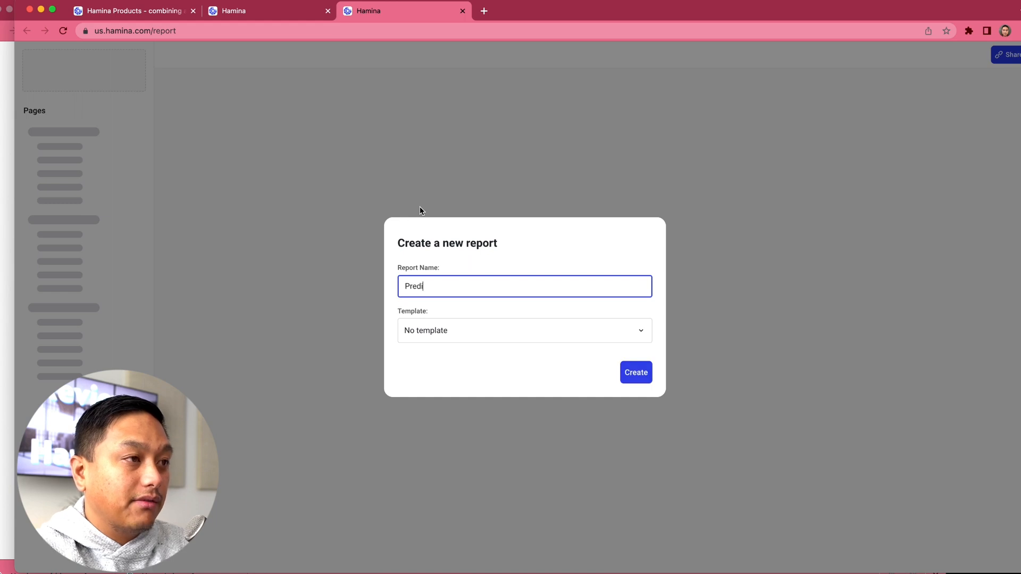
text(ctive Report)
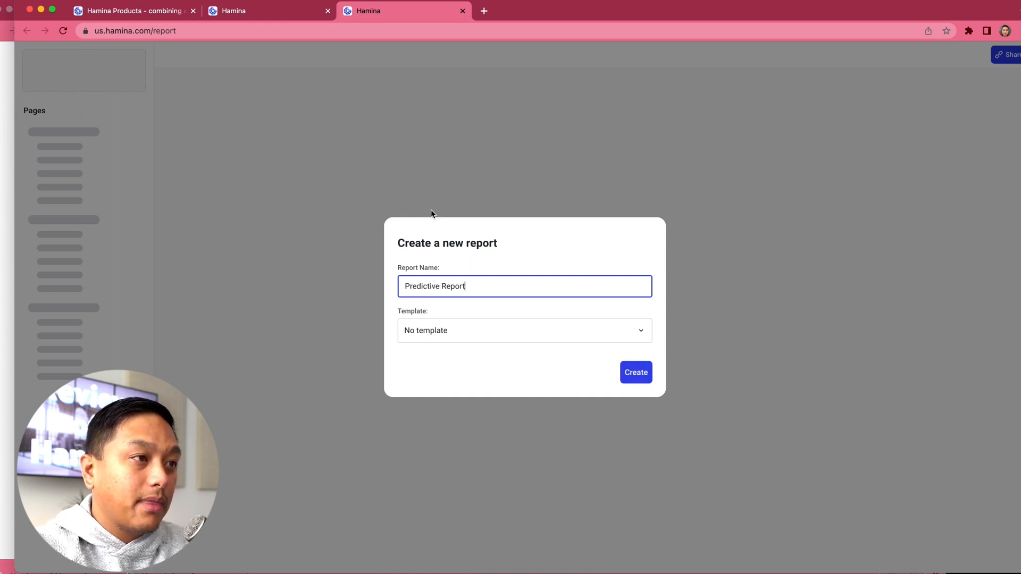
click(627, 333)
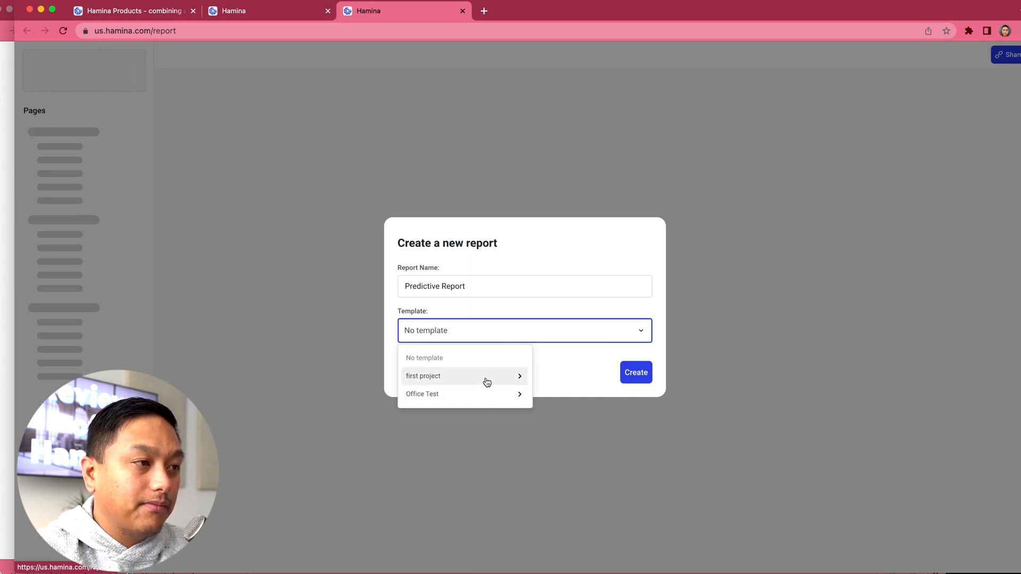
click(490, 312)
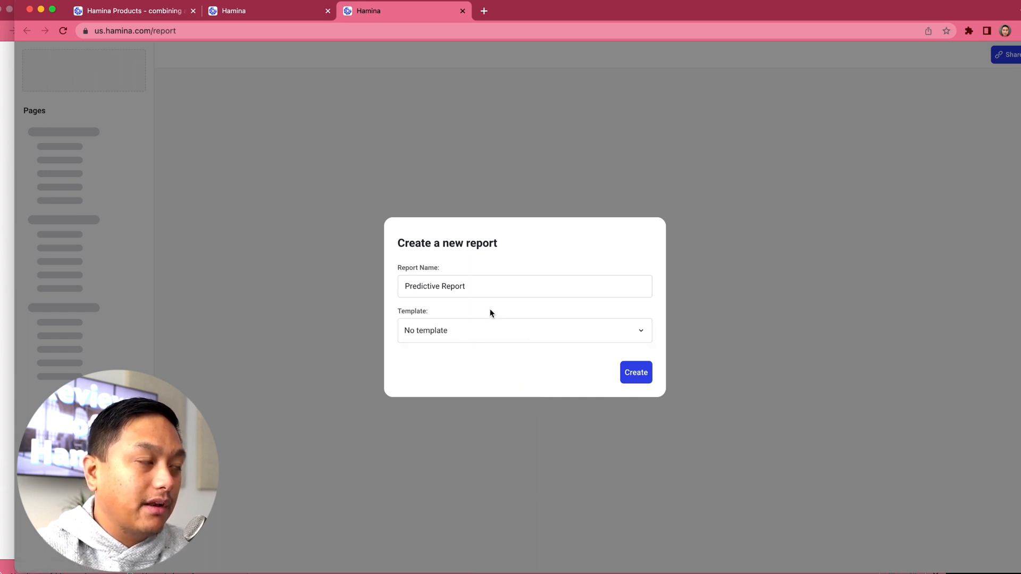
click(642, 376)
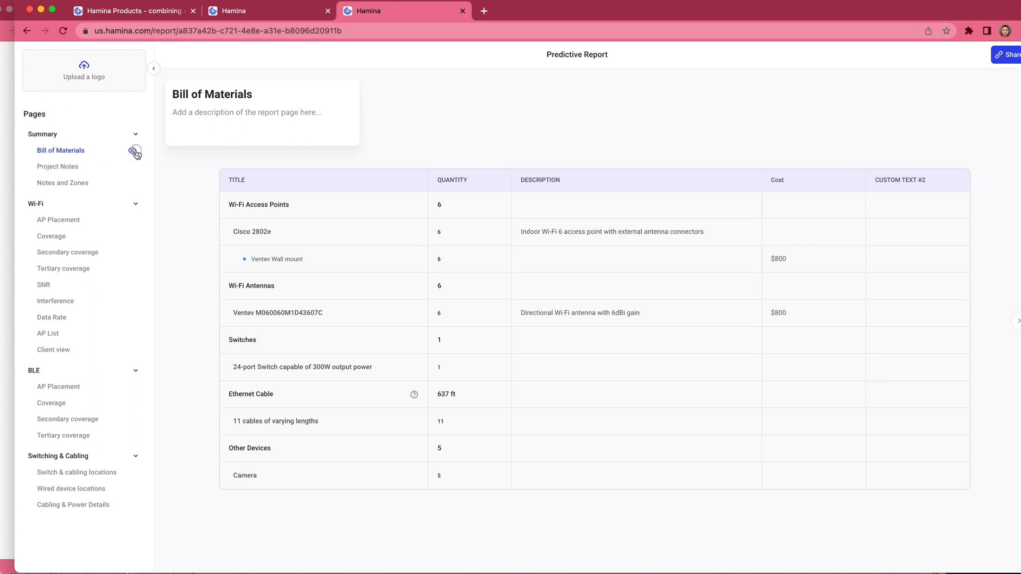
Step: Hide the Bill of Materials page from the report and open the Project Notes page
click(133, 152)
click(55, 170)
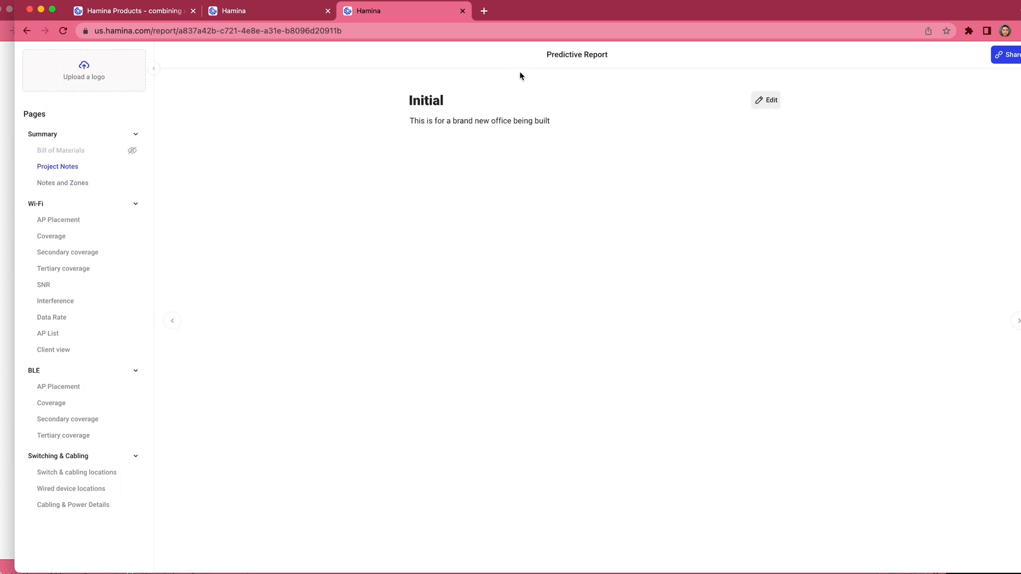
mouse_move(511, 59)
mouse_down()
mouse_move(370, 149)
mouse_move(288, 227)
mouse_up()
Step: Add "Access points must be mounted on the wall using the Ventev wall mount." to the project notes and save them
click(766, 100)
click(586, 217)
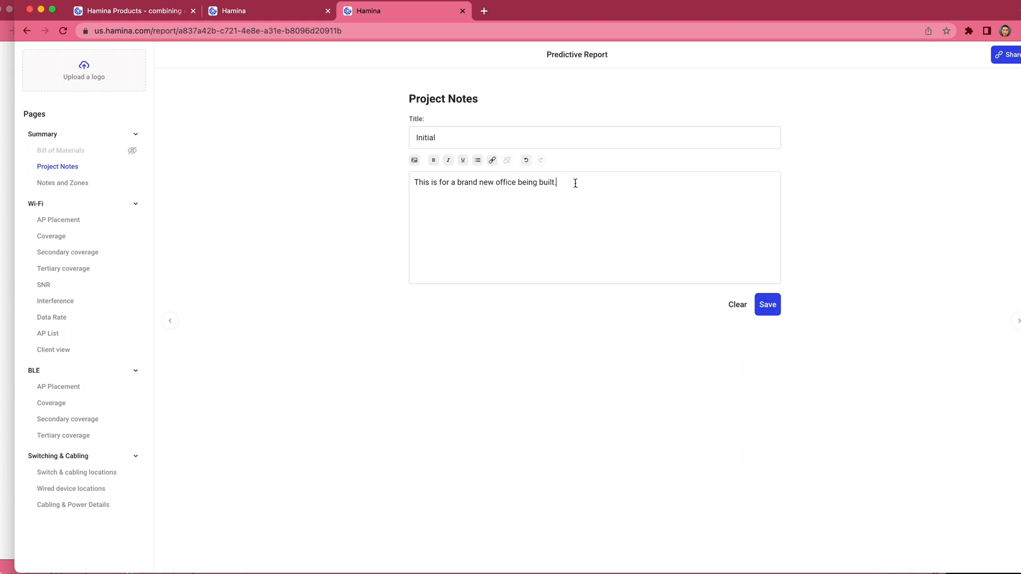
text(Access points must be mounted on the)
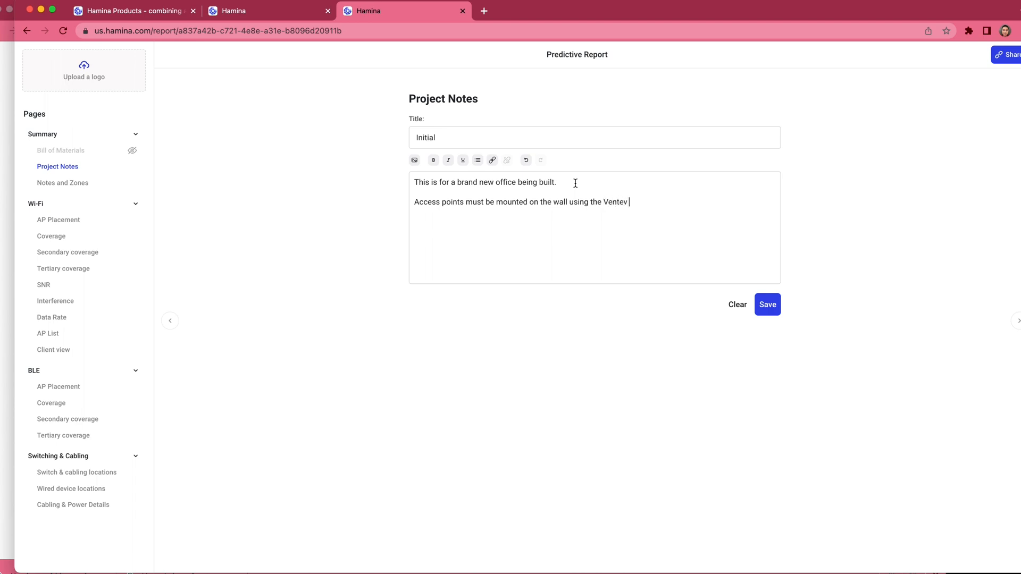
text(wall mount.)
click(766, 304)
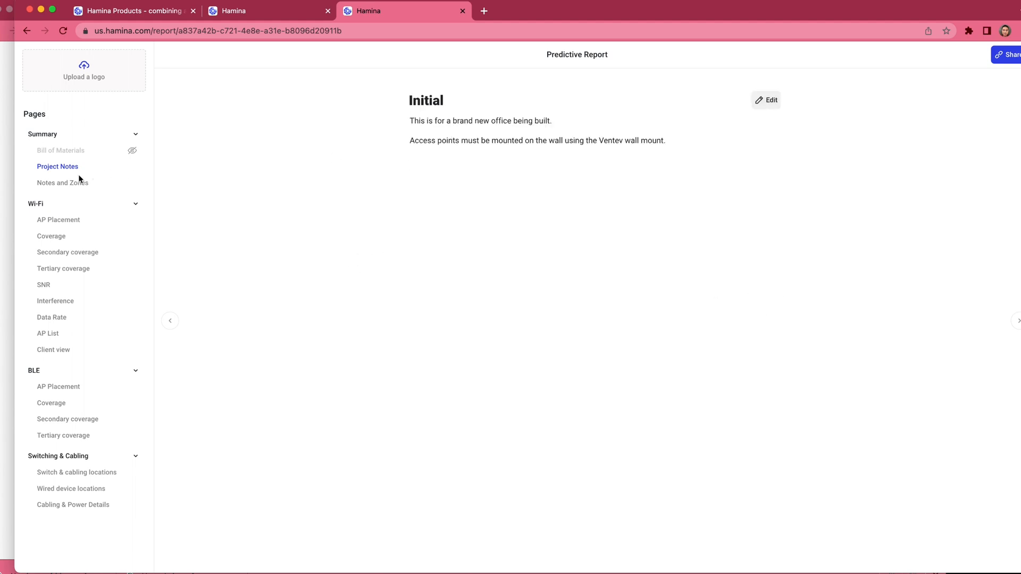
Step: Open the report's Notes and Zones page and examine the floor plans shown for 3-University
click(54, 184)
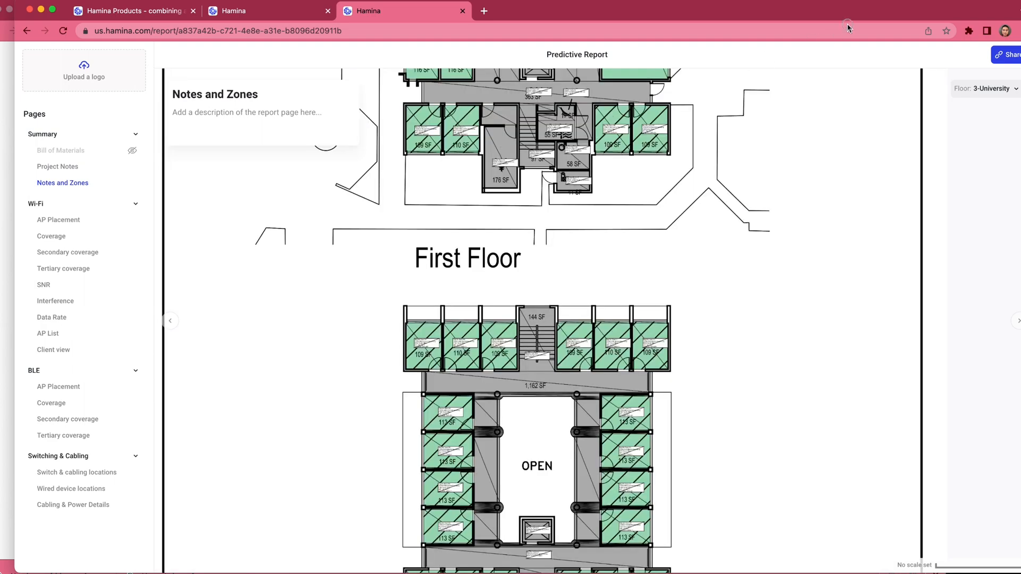
scroll(536, 218, up, 10)
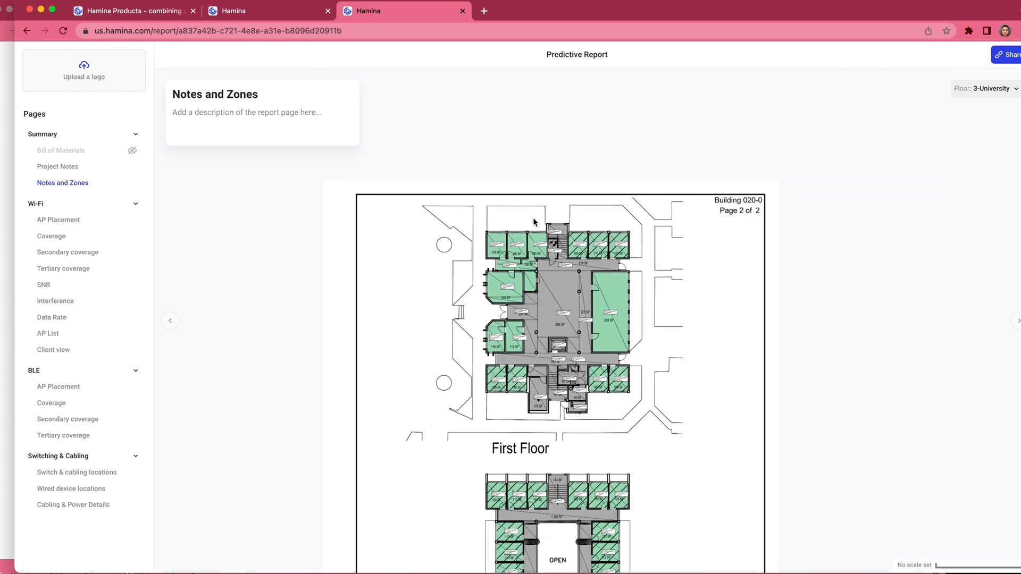
scroll(492, 281, down, 5)
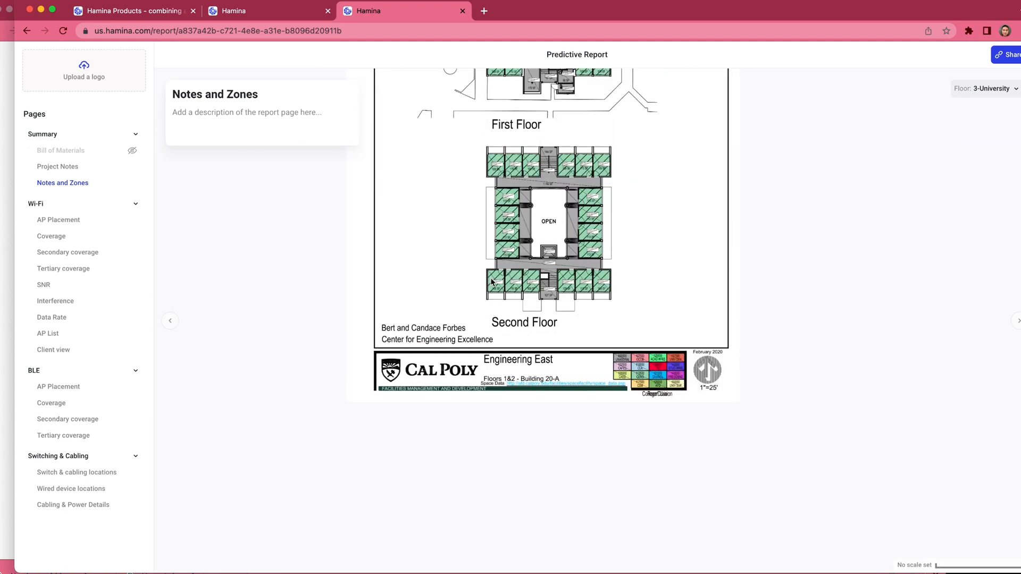
scroll(492, 282, up, 2)
scroll(492, 282, right, 2)
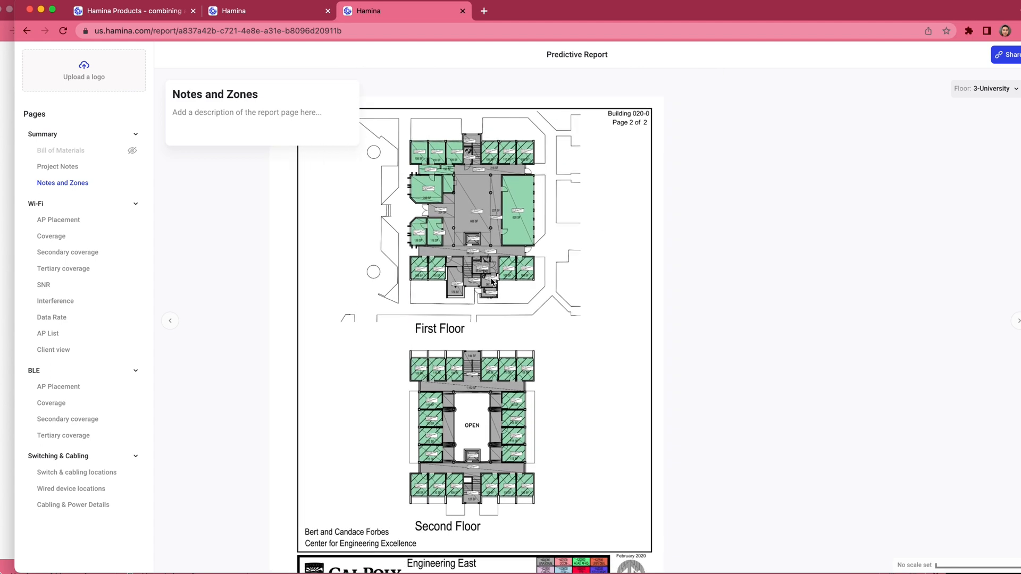
scroll(492, 282, left, 2)
scroll(491, 282, down, 1)
scroll(491, 279, right, 2)
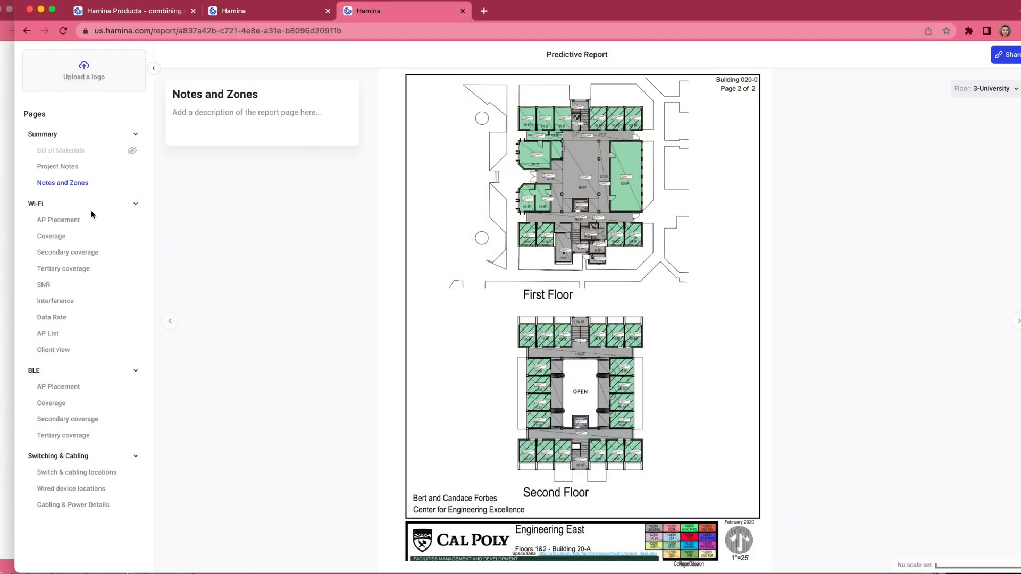
Step: Show the report's AP Placement page for the 1-University floor
click(55, 223)
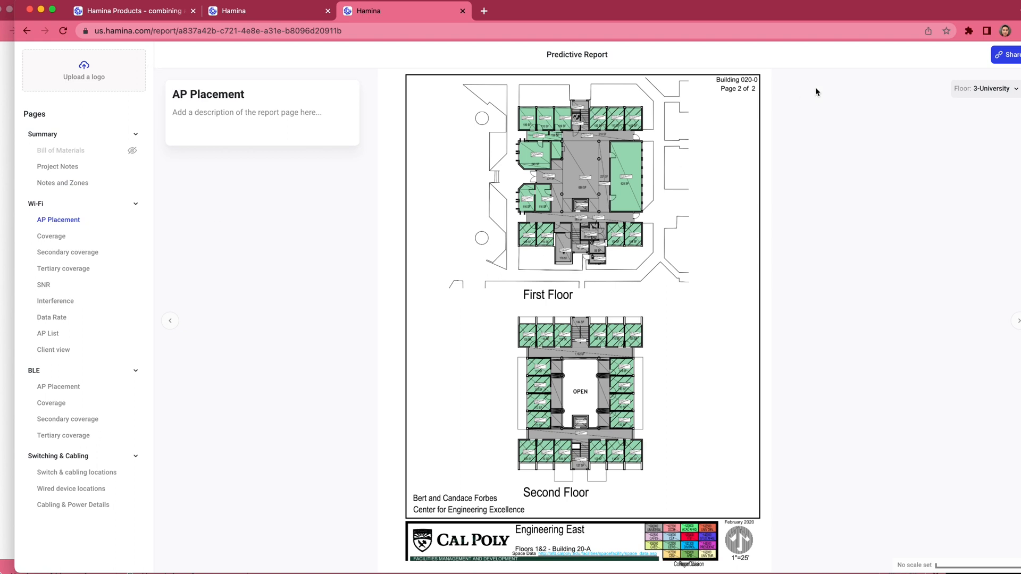
click(988, 89)
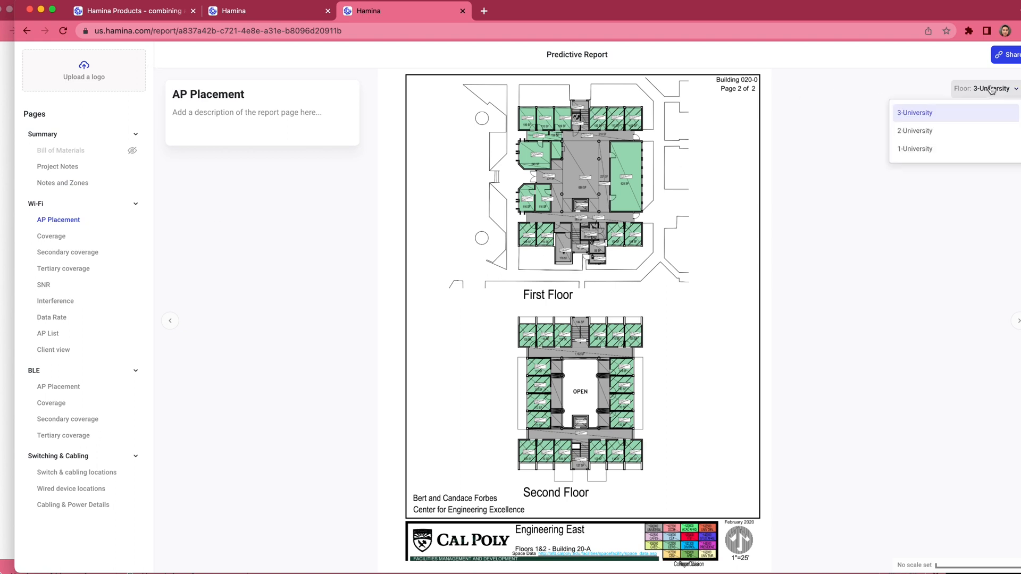
click(958, 152)
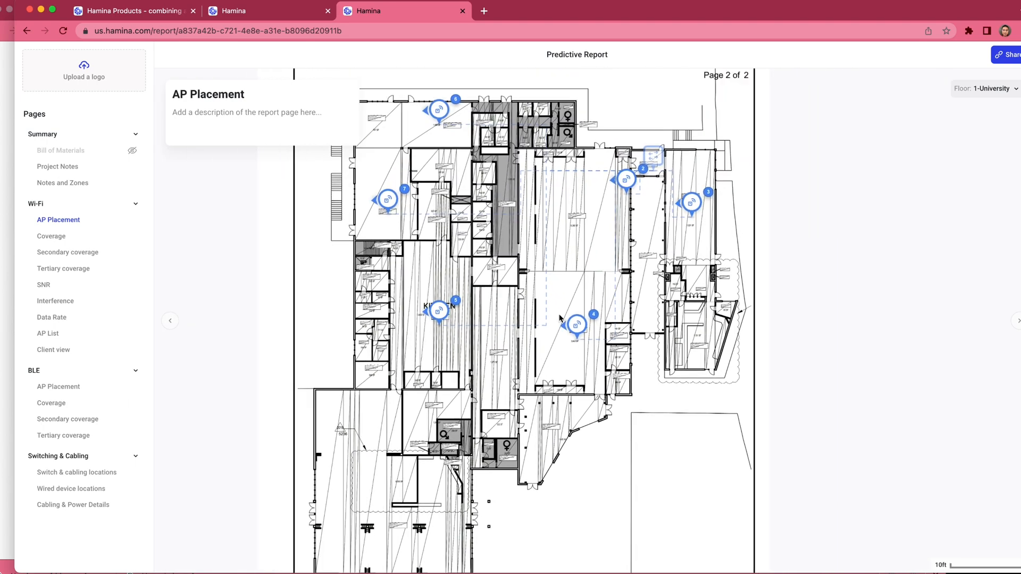
Step: Review the report's Wi-Fi Coverage, AP List and Client view pages
click(53, 236)
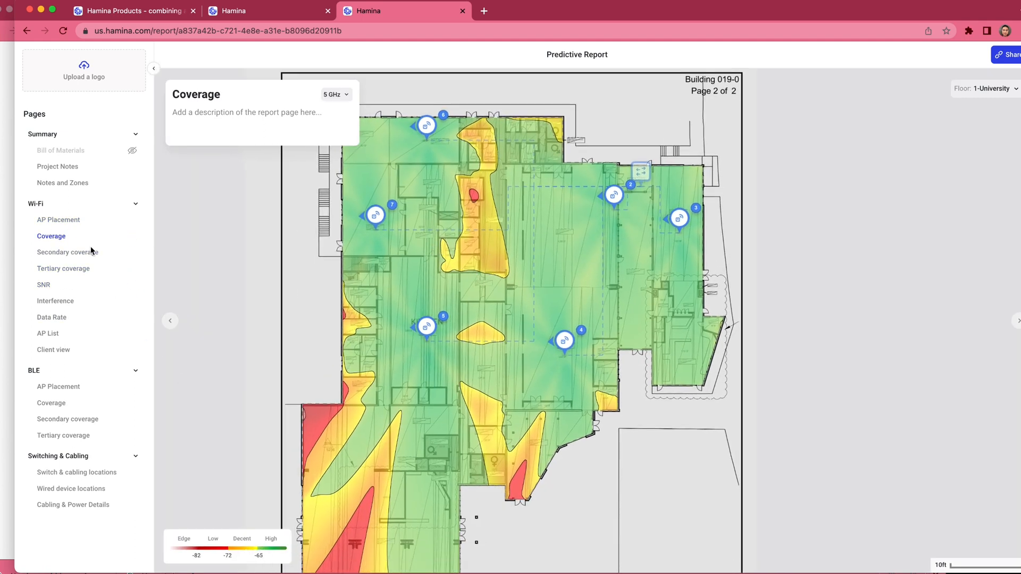
click(52, 333)
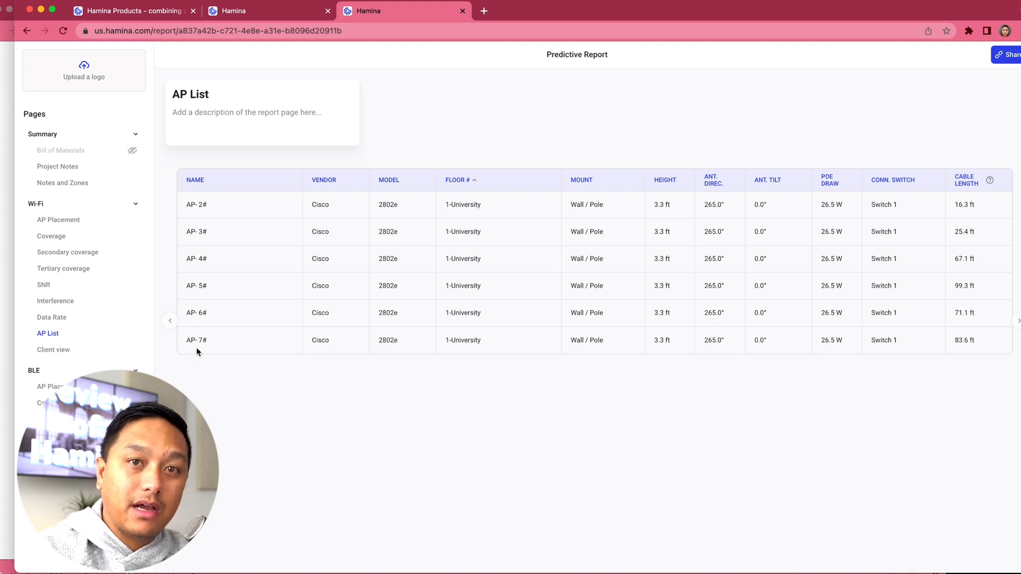
click(64, 352)
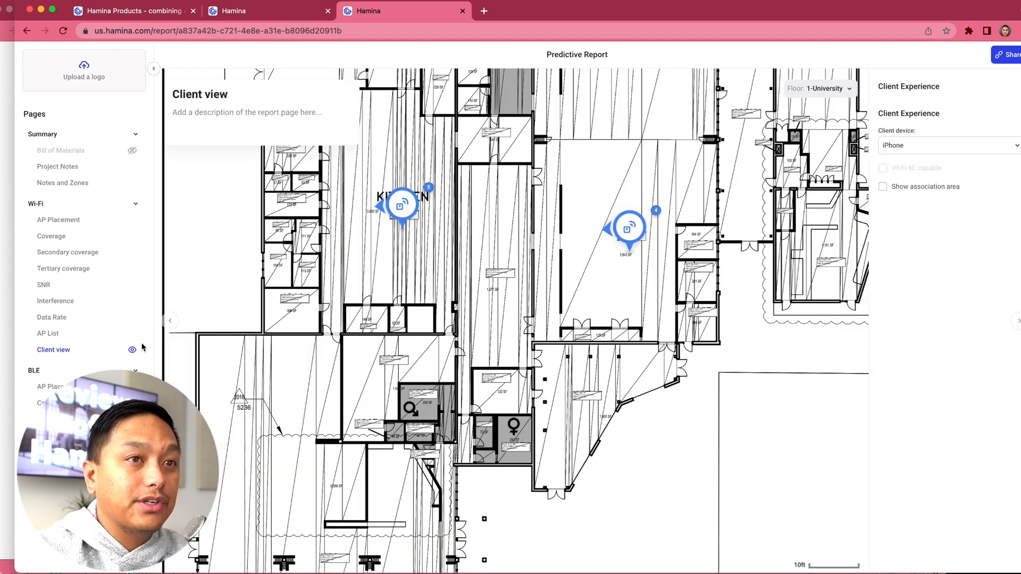
Step: Simulate the iPhone client at several spots on the 1-University floor plan to examine its signal and data rate
scroll(318, 311, down, 5)
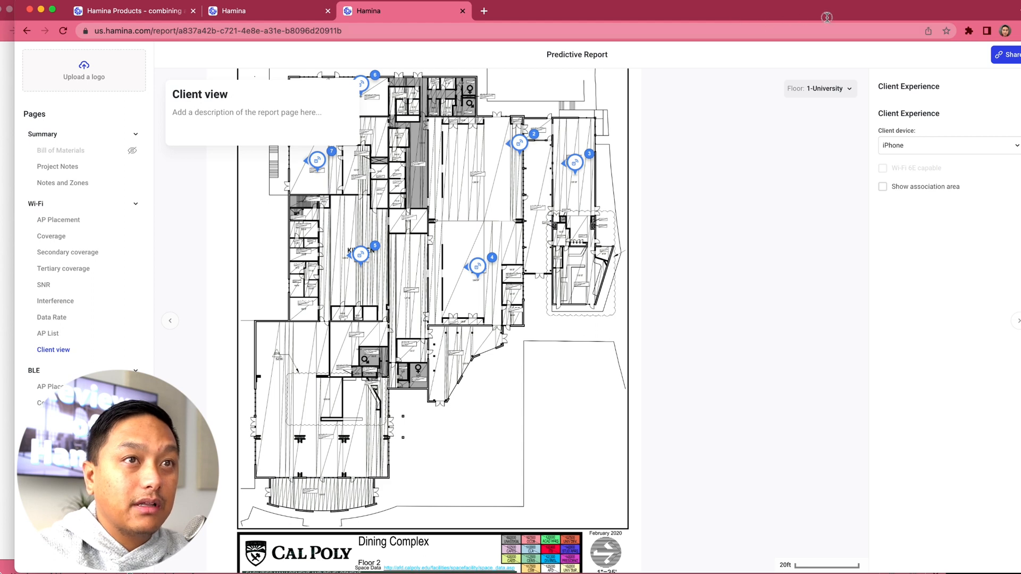
click(467, 161)
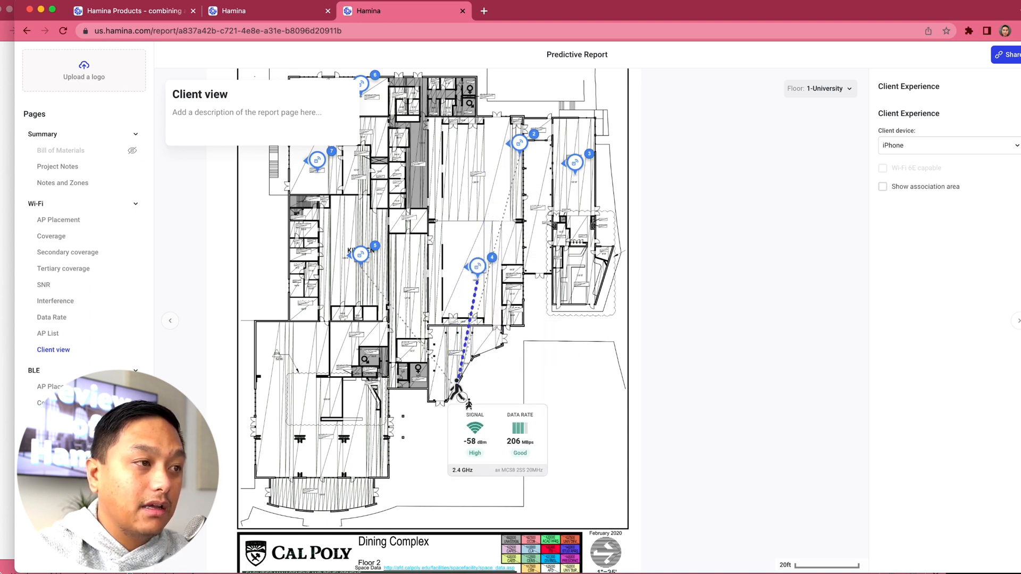
drag(323, 359, 326, 241)
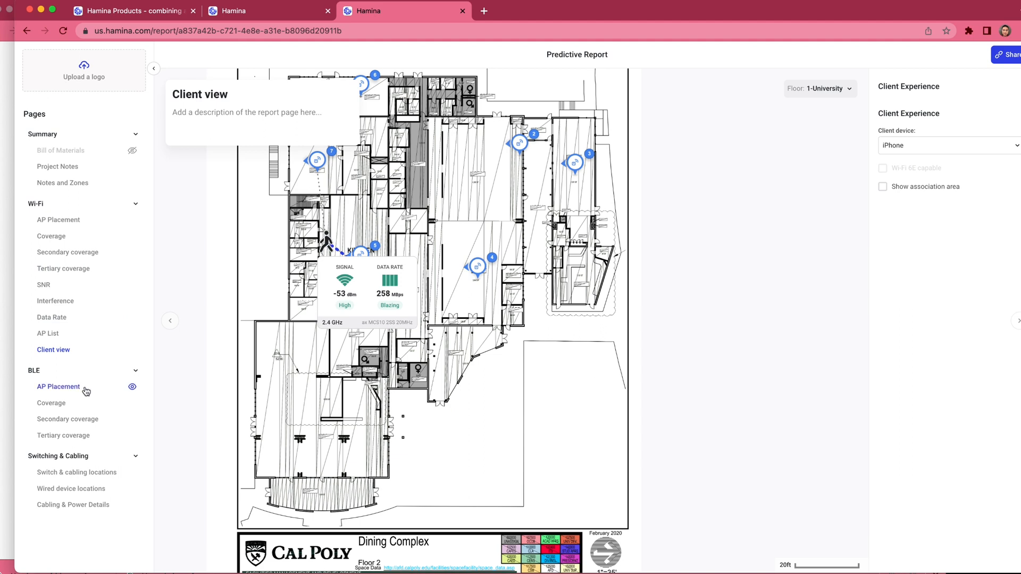
Step: Hide the BLE AP Placement, Coverage, Secondary coverage and Tertiary coverage pages from the report and collapse the BLE section
click(136, 374)
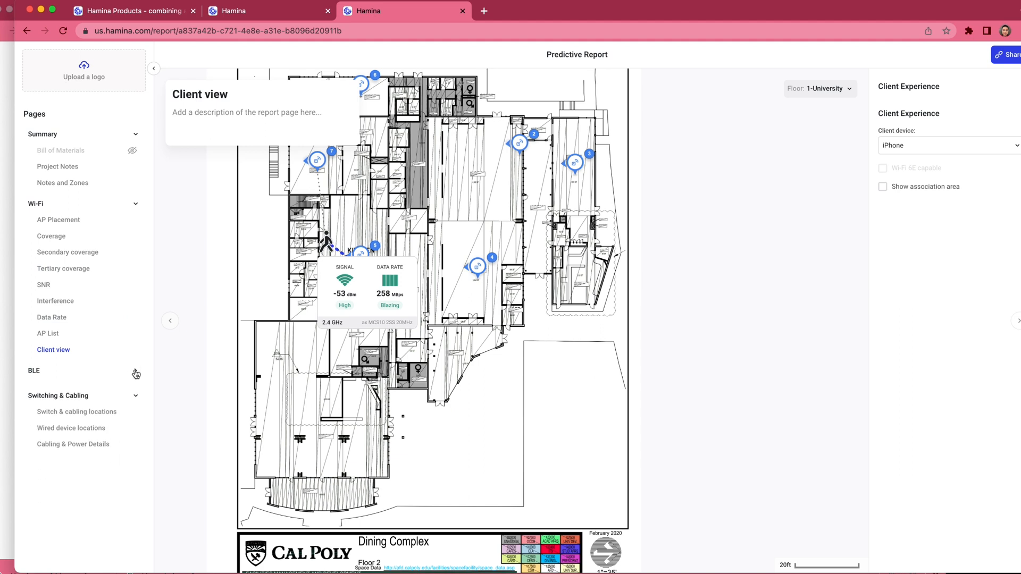
click(136, 373)
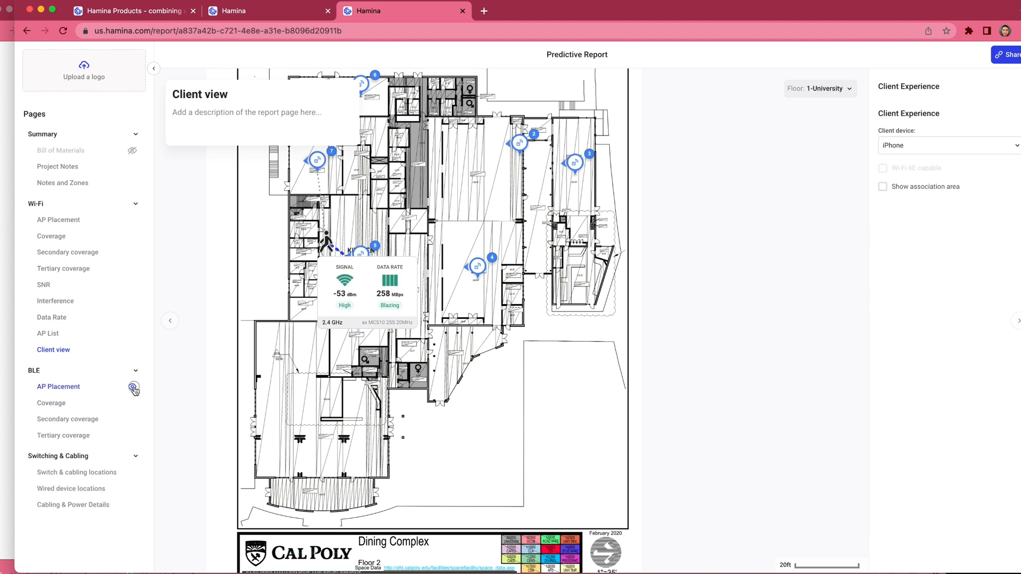
click(131, 387)
click(132, 404)
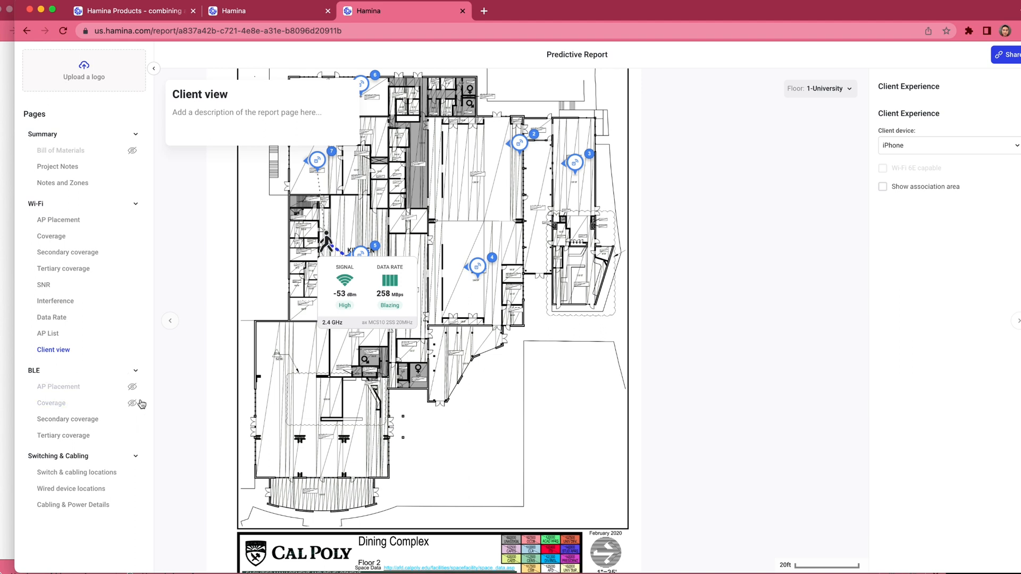
click(131, 420)
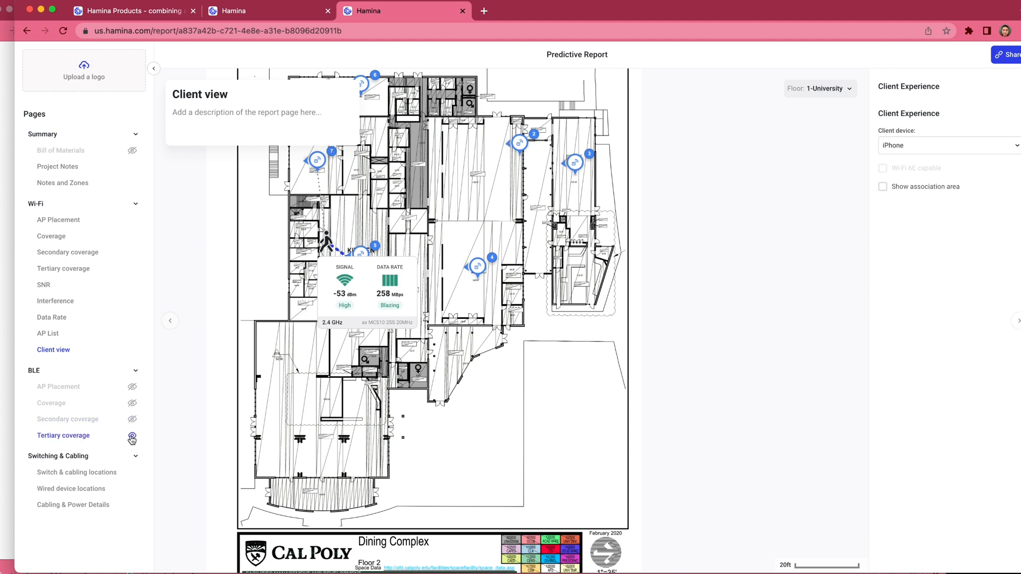
click(132, 436)
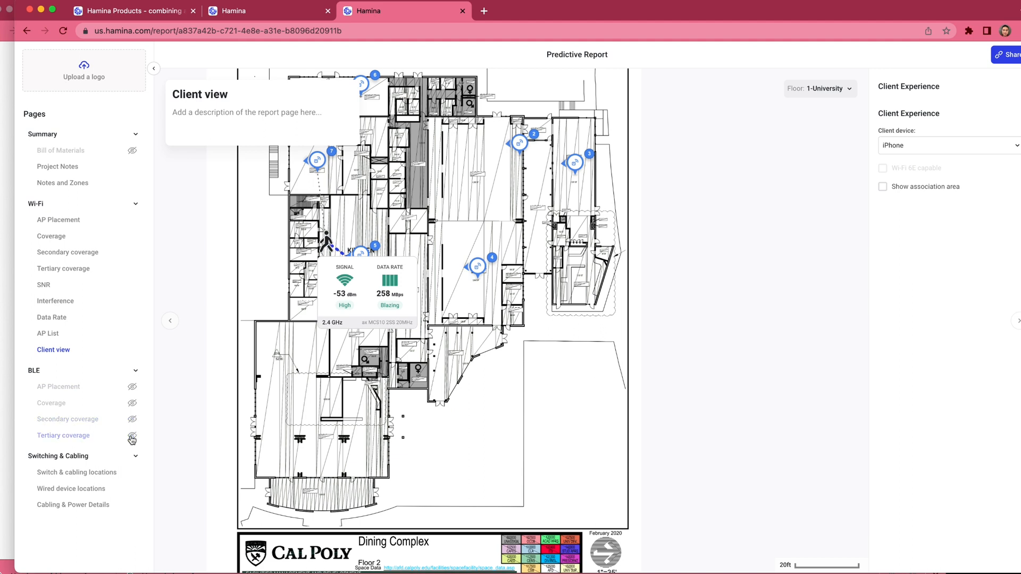
click(125, 373)
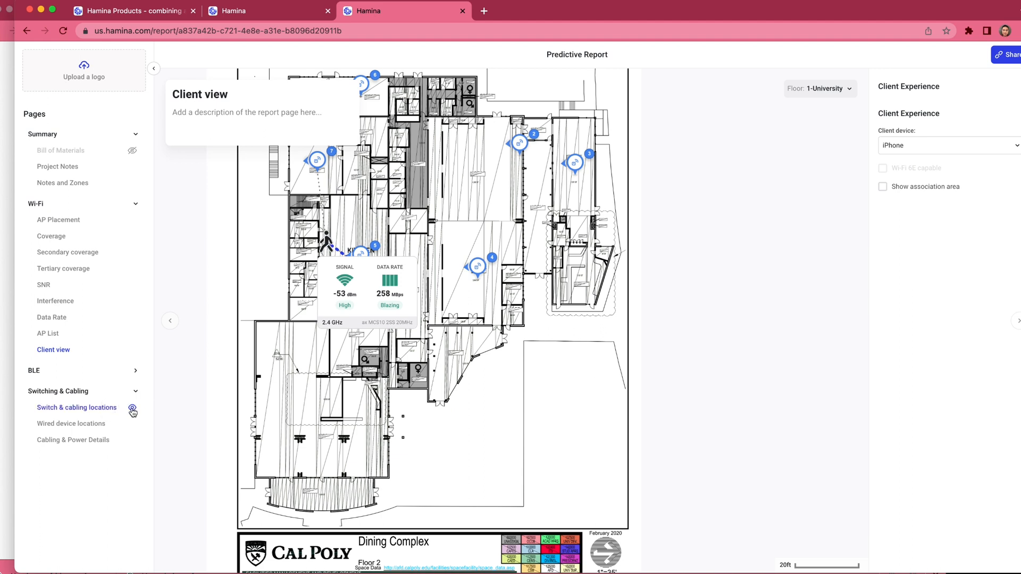
Step: Review the report's Cabling & Power Details, Wired device locations and Switch & cabling locations pages for the 1-University floor
click(101, 441)
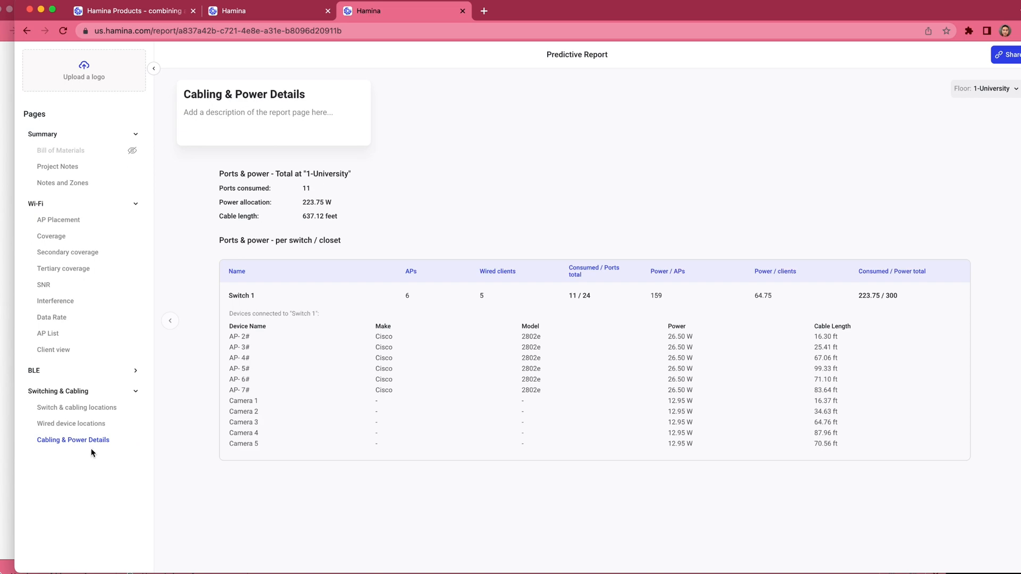
click(84, 425)
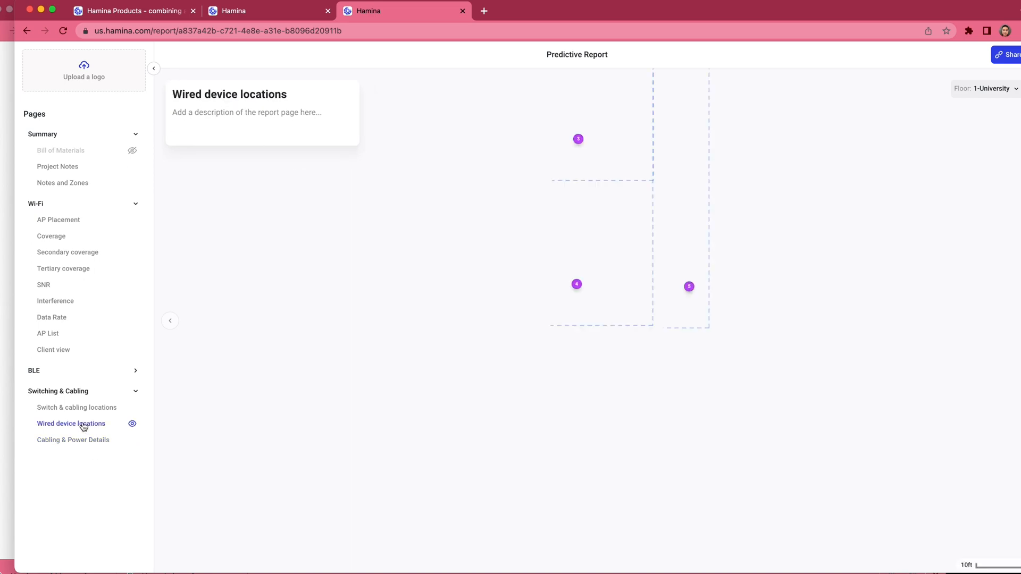
scroll(413, 335, up, 4)
scroll(413, 335, right, 2)
scroll(414, 336, down, 1)
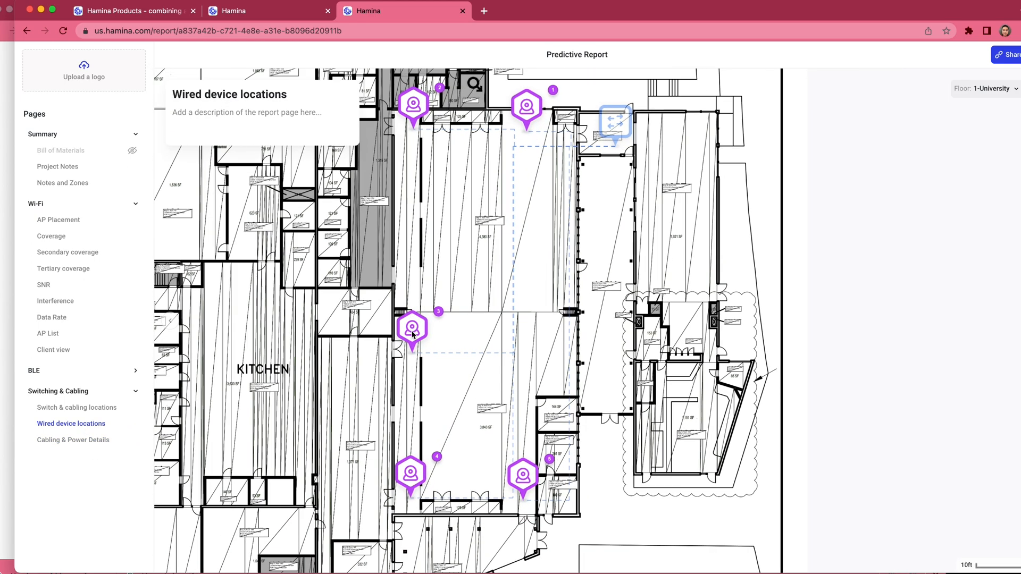
scroll(413, 336, down, 2)
scroll(414, 334, down, 2)
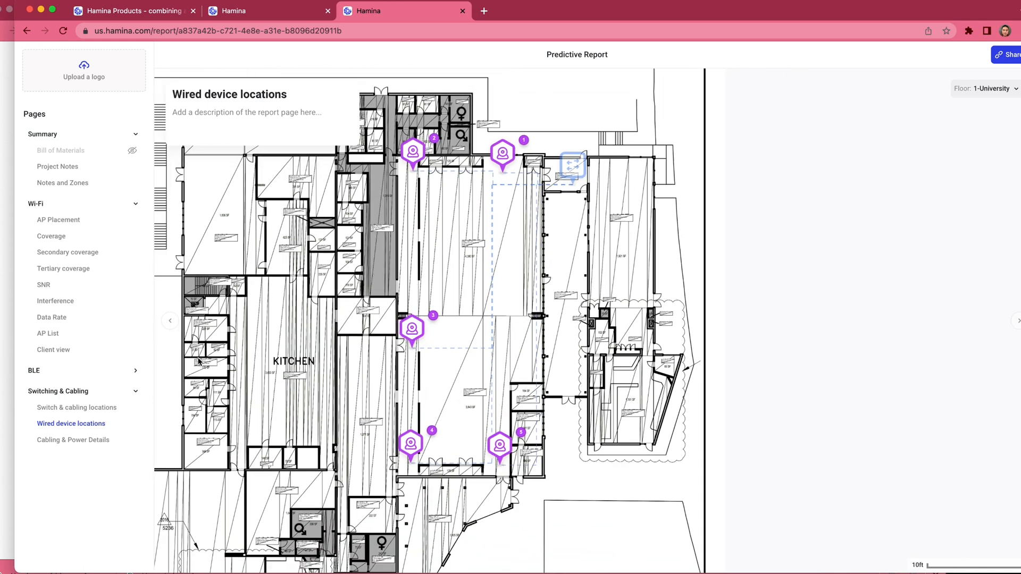
click(93, 409)
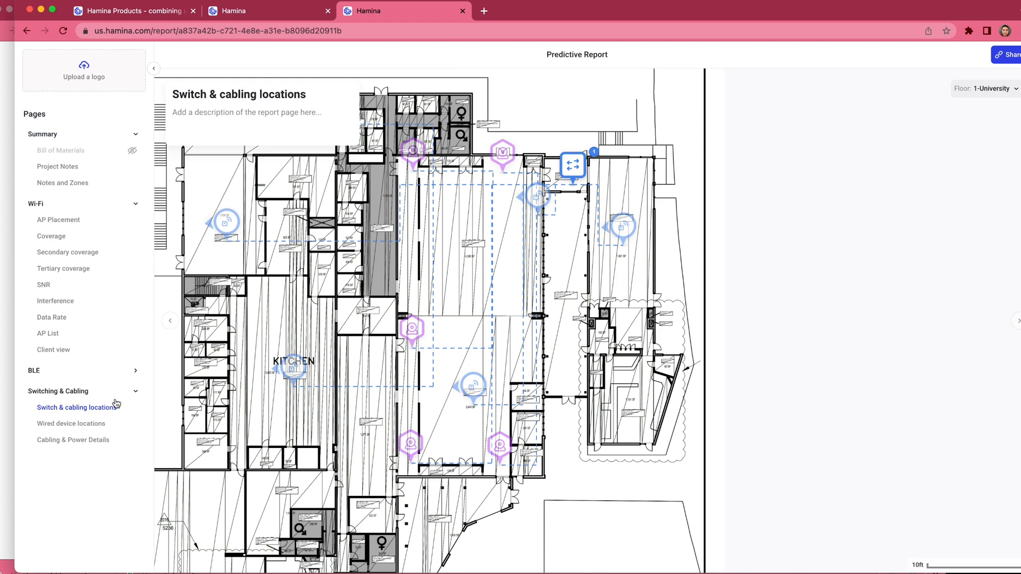
Step: Hide the Switch & cabling locations, Wired device locations and Cabling & Power Details pages from the report
click(133, 409)
click(132, 423)
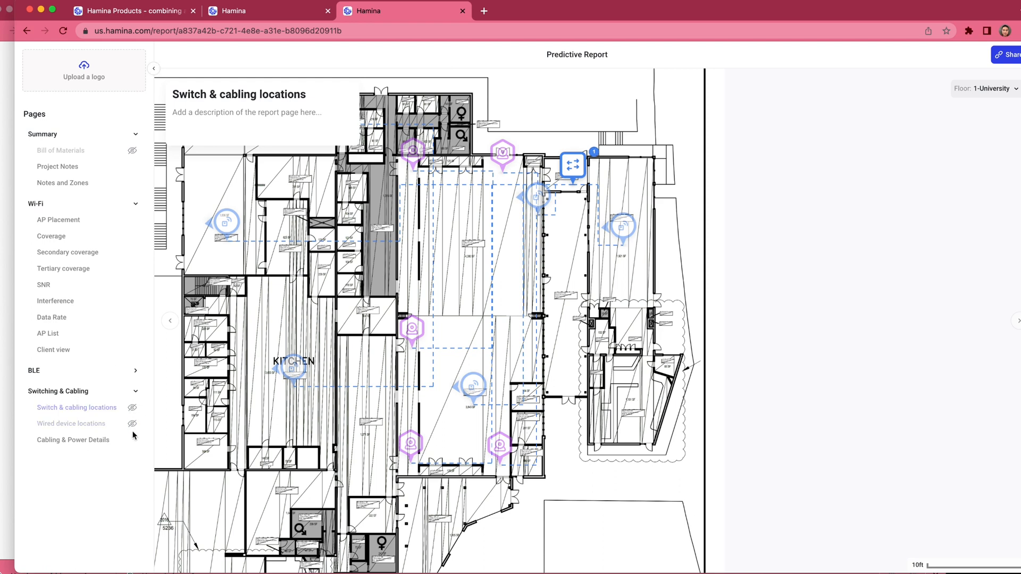
click(133, 442)
Step: Create share links for the Predictive Report without a password
click(1012, 56)
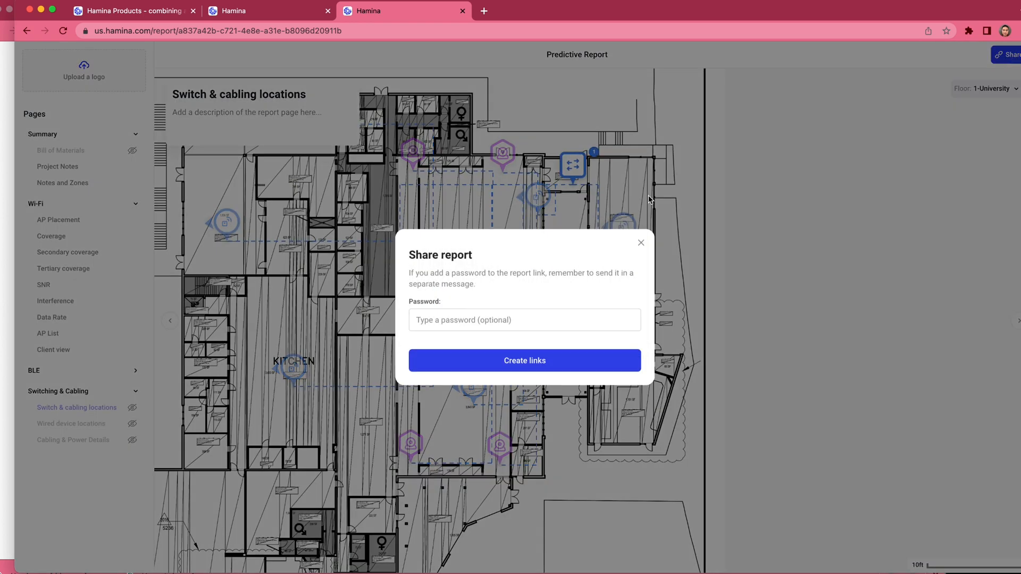
click(472, 318)
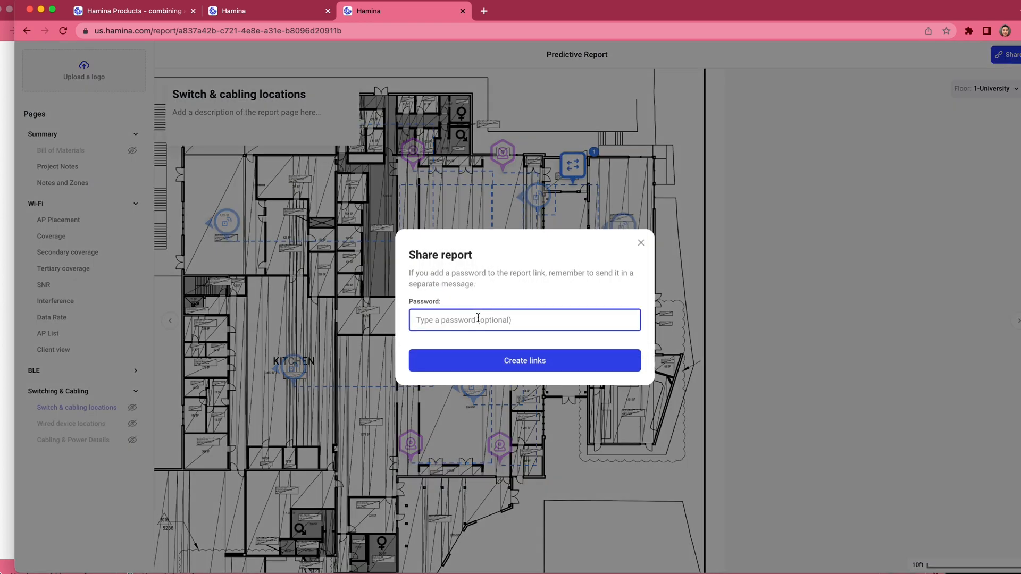
click(489, 372)
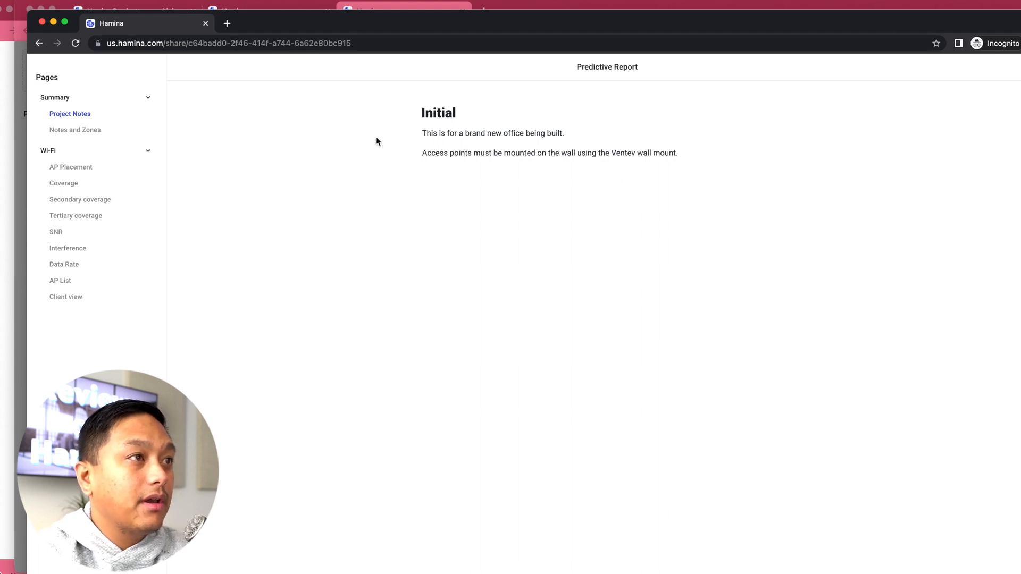
Step: In the shared report, open Notes and Zones and show the AP Placement page for the 1-University floor
click(78, 130)
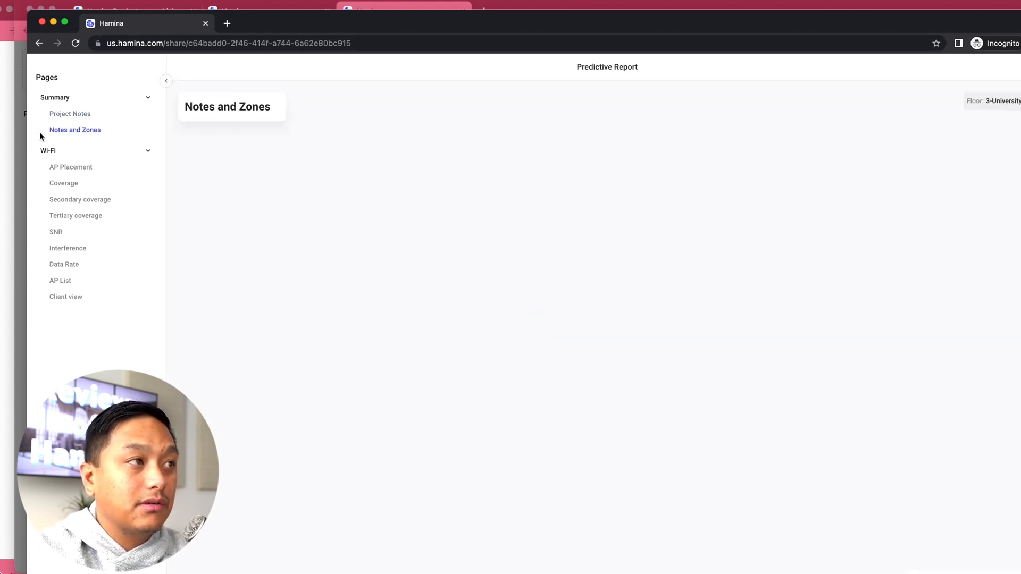
click(69, 167)
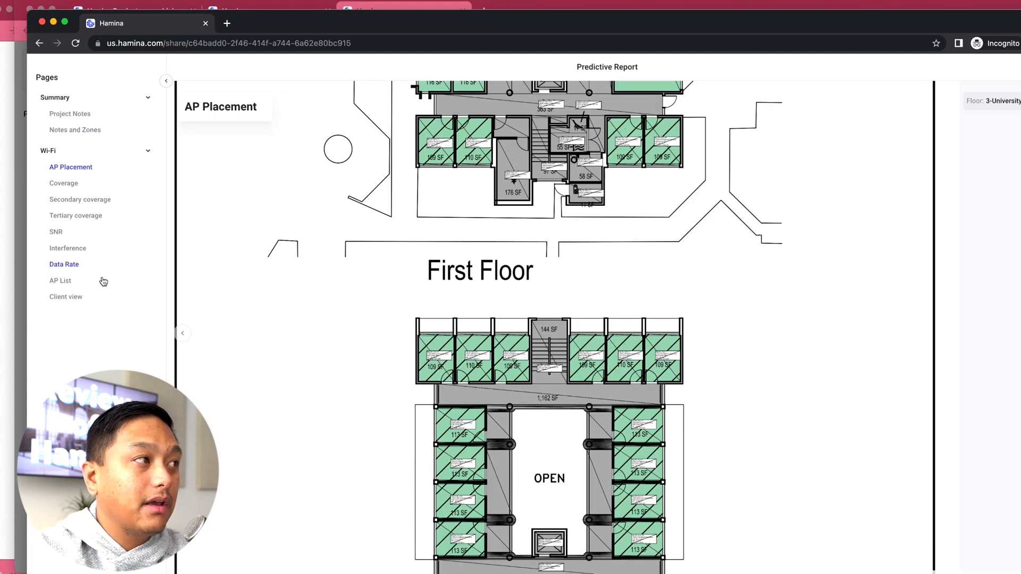
click(1000, 101)
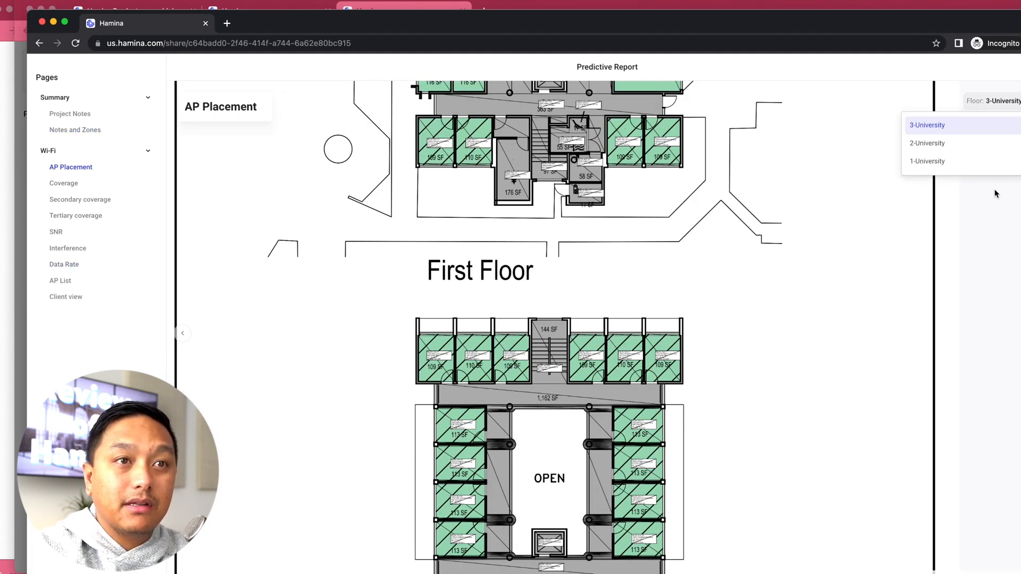
click(1017, 169)
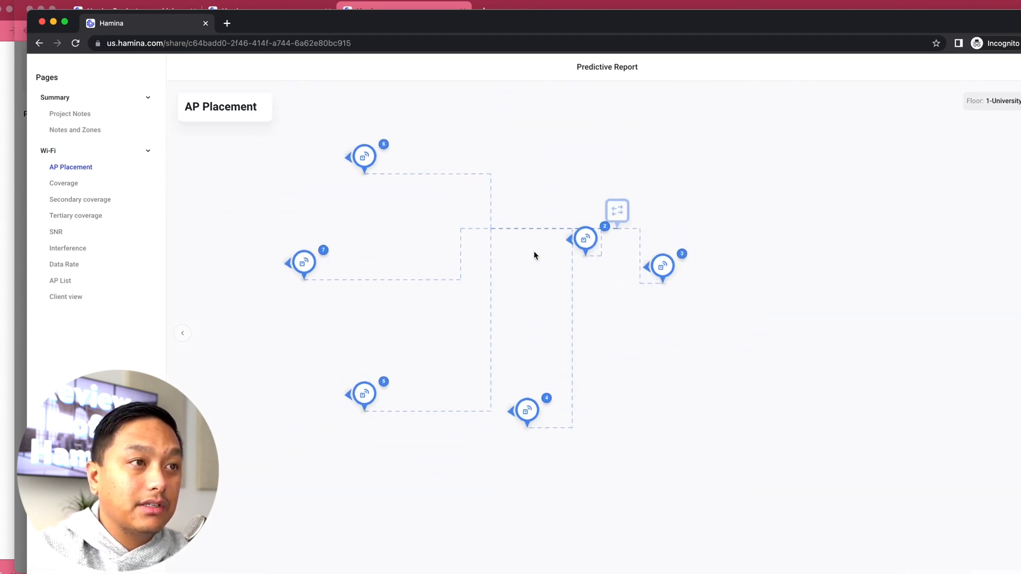
scroll(535, 255, down, 2)
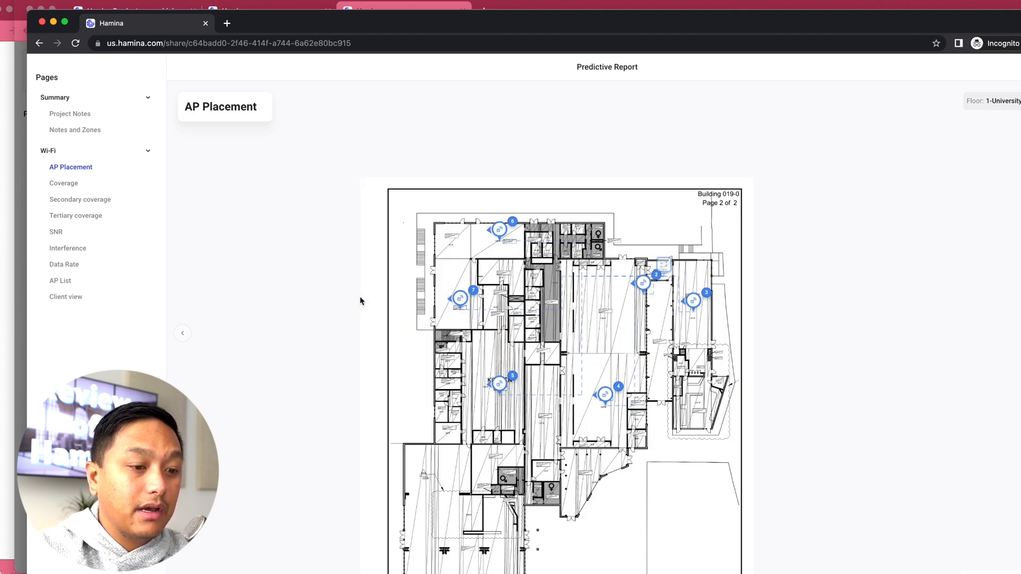
scroll(360, 301, down, 3)
scroll(360, 301, right, 2)
scroll(367, 301, up, 2)
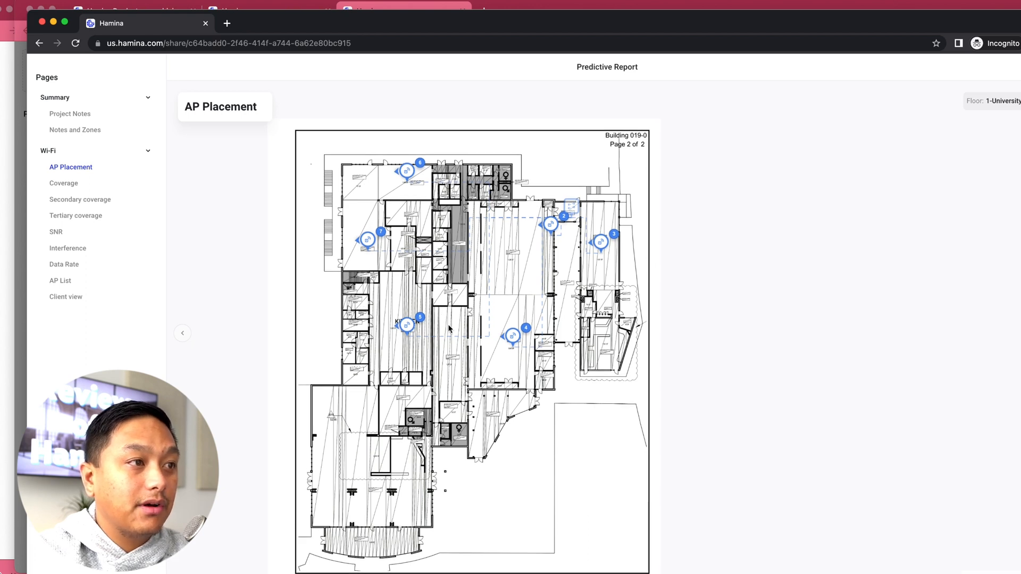
Step: Examine the full configuration details of access points 2 and 7 on the AP Placement page
click(551, 226)
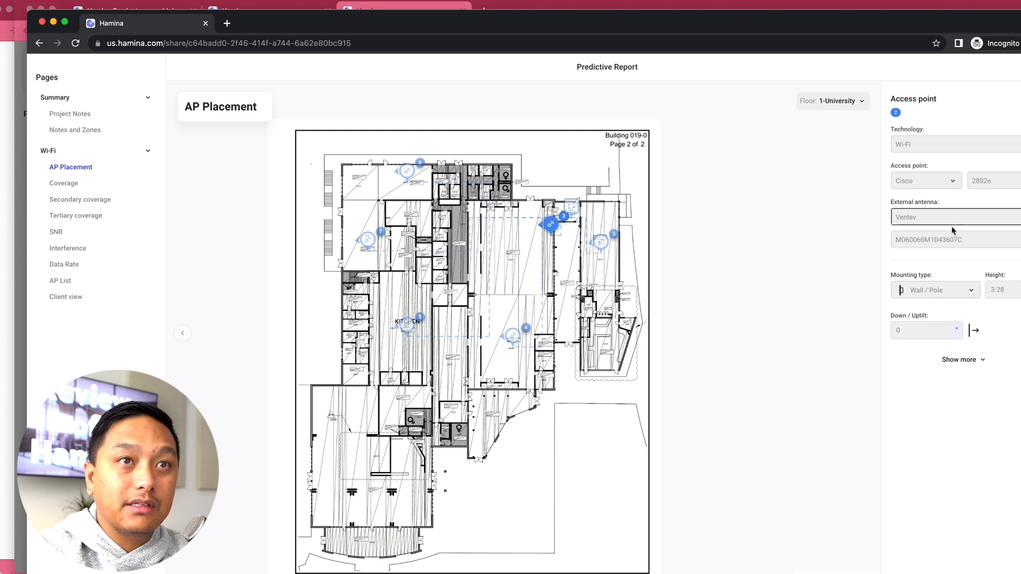
click(959, 359)
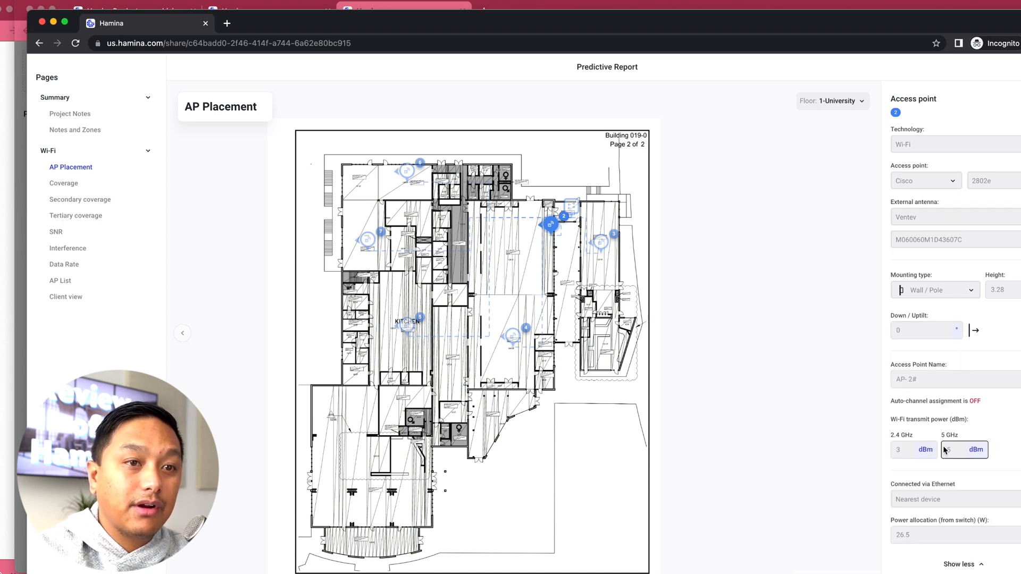
click(368, 239)
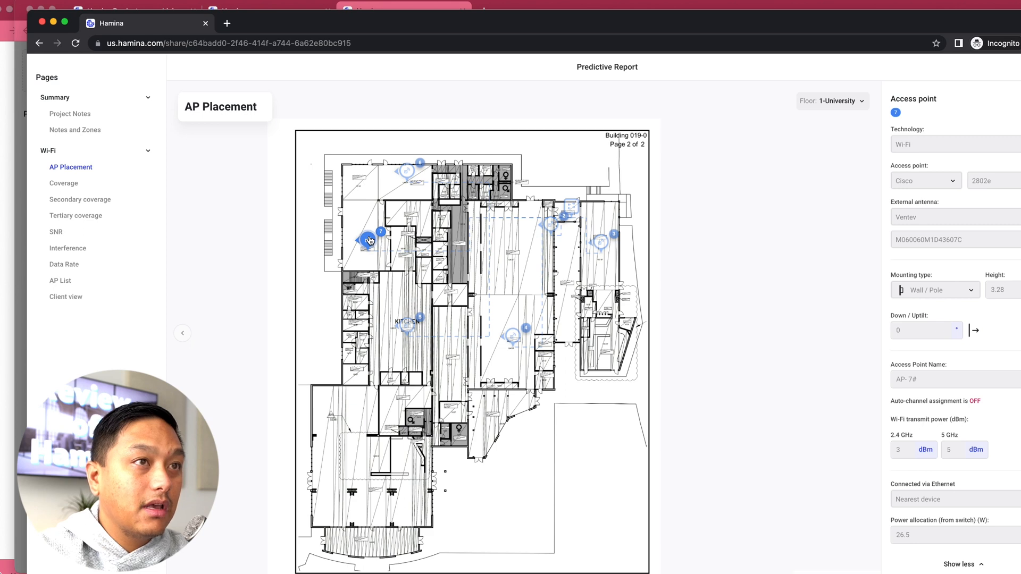
Step: Examine the shared report's 5 GHz Coverage page for the whole floor and for access points 7, 5, 4, 3 and 2 individually
click(63, 183)
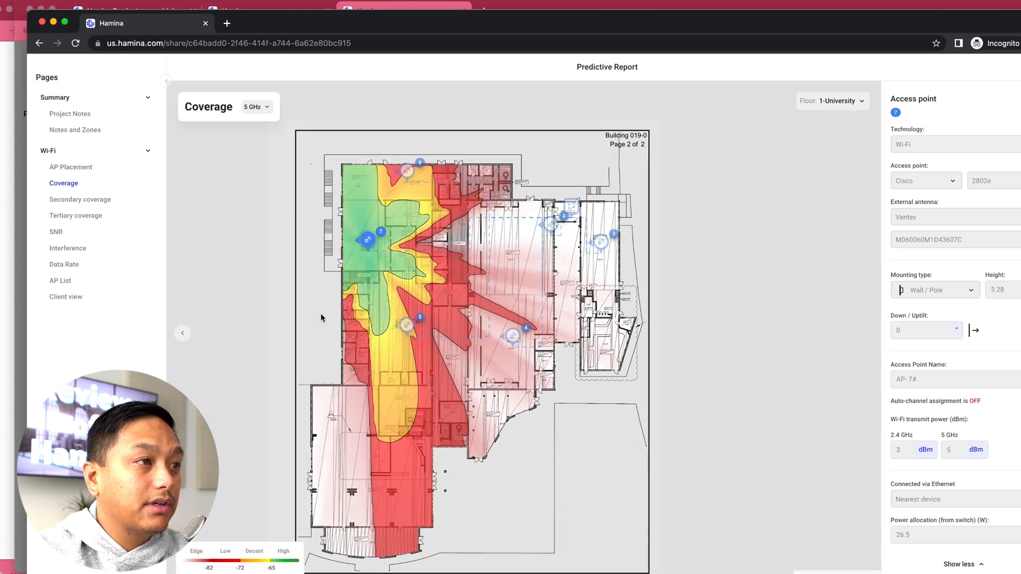
click(498, 264)
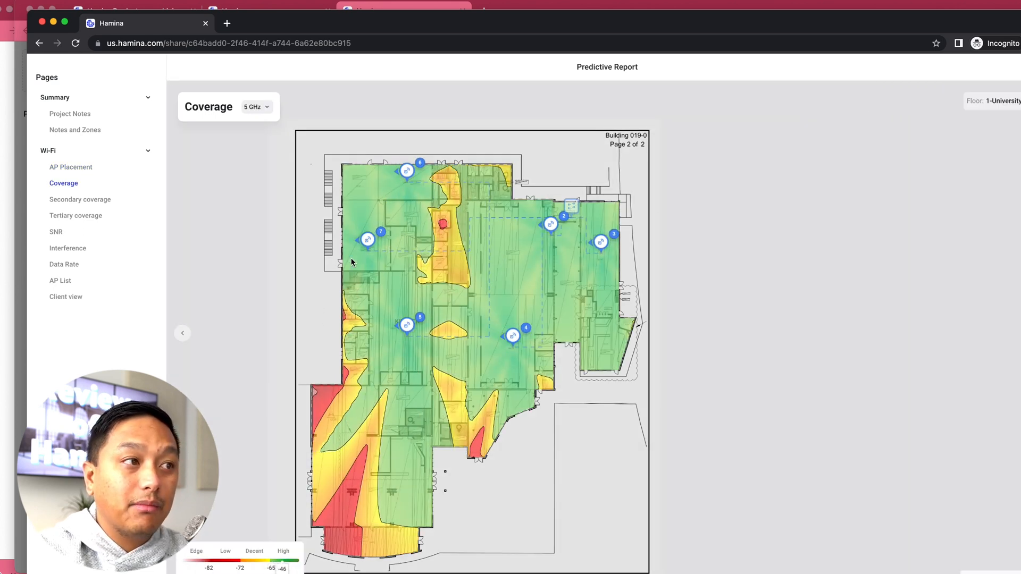
click(367, 241)
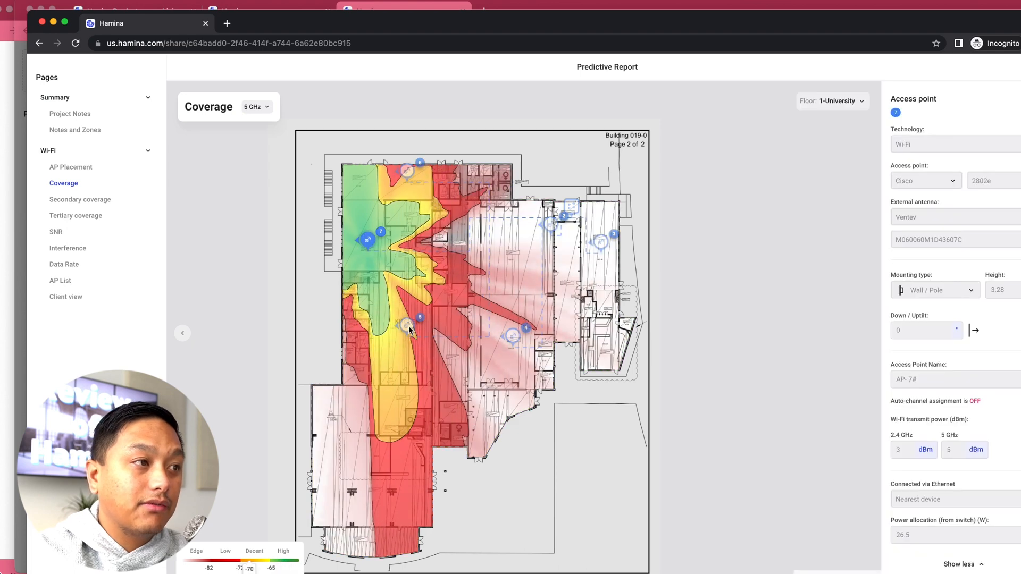
click(407, 325)
click(509, 338)
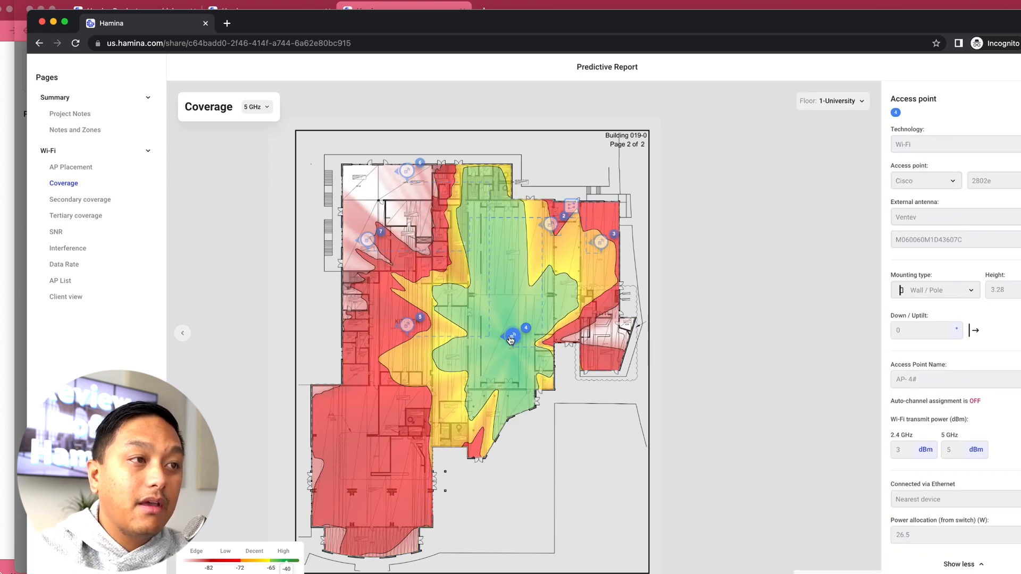
click(603, 244)
click(551, 226)
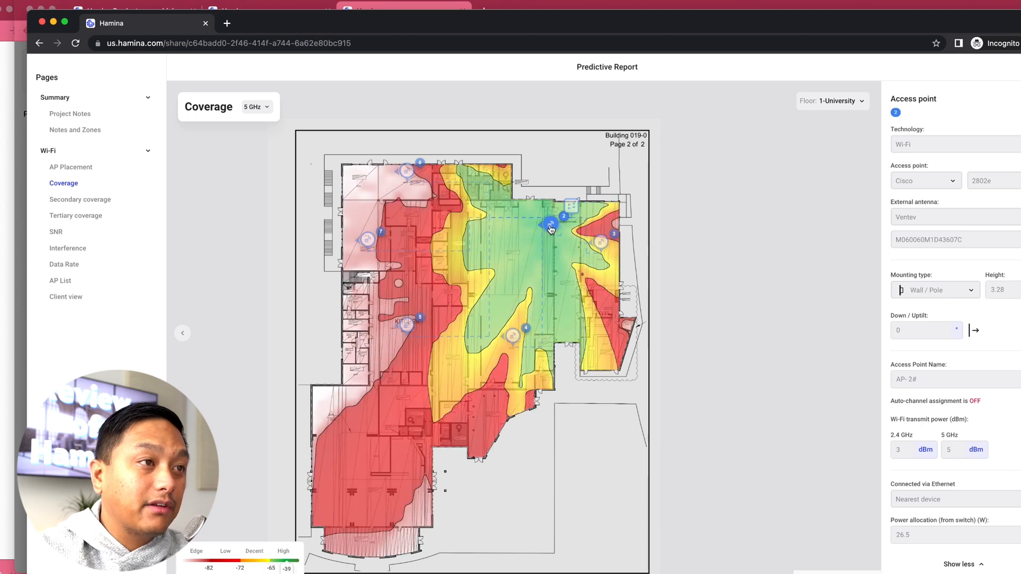
click(535, 267)
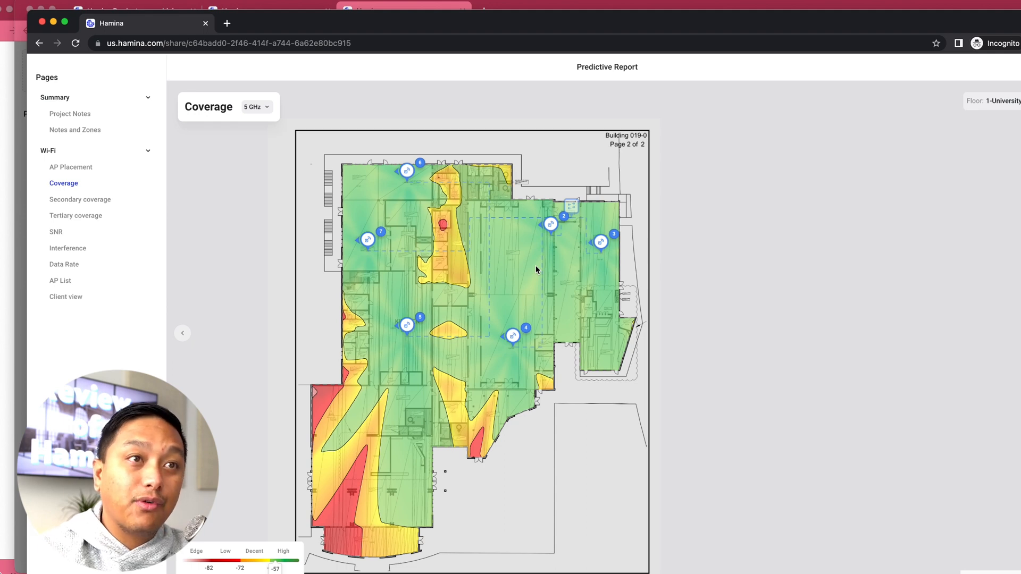
Step: Open the shared report's Client view and move the simulated iPhone client across the 1-University floor to examine its connection
click(63, 296)
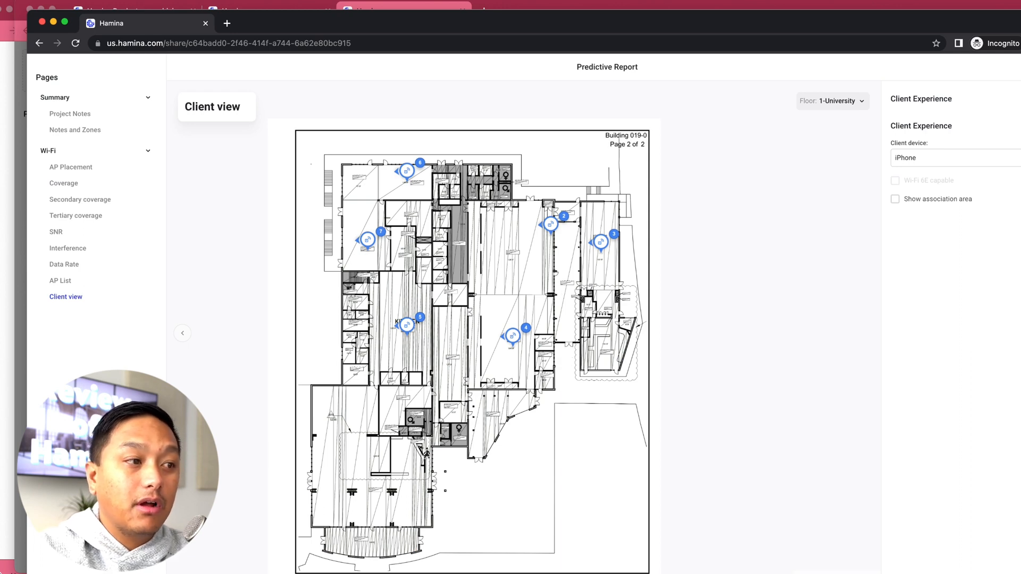
drag(373, 415, 504, 311)
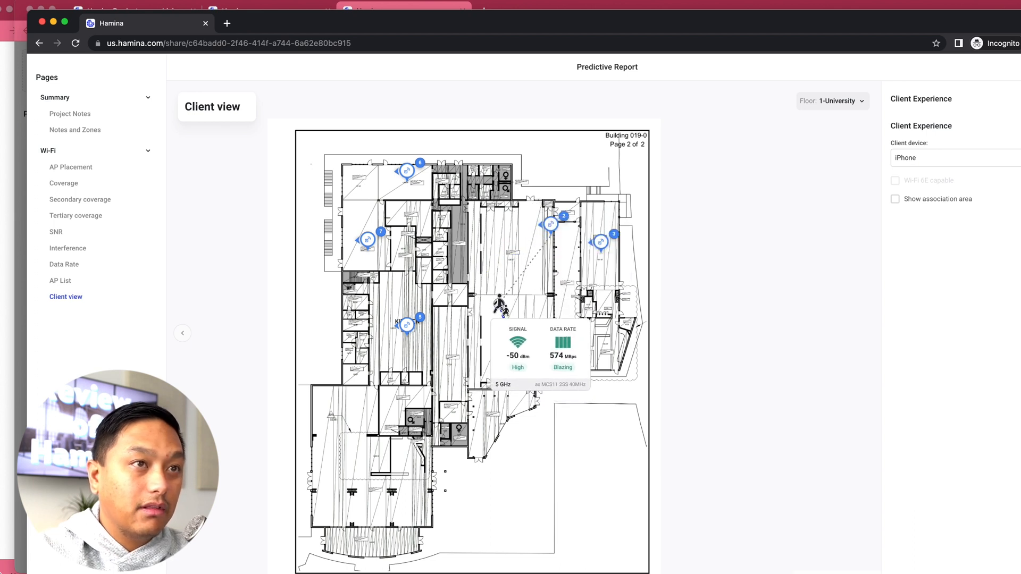